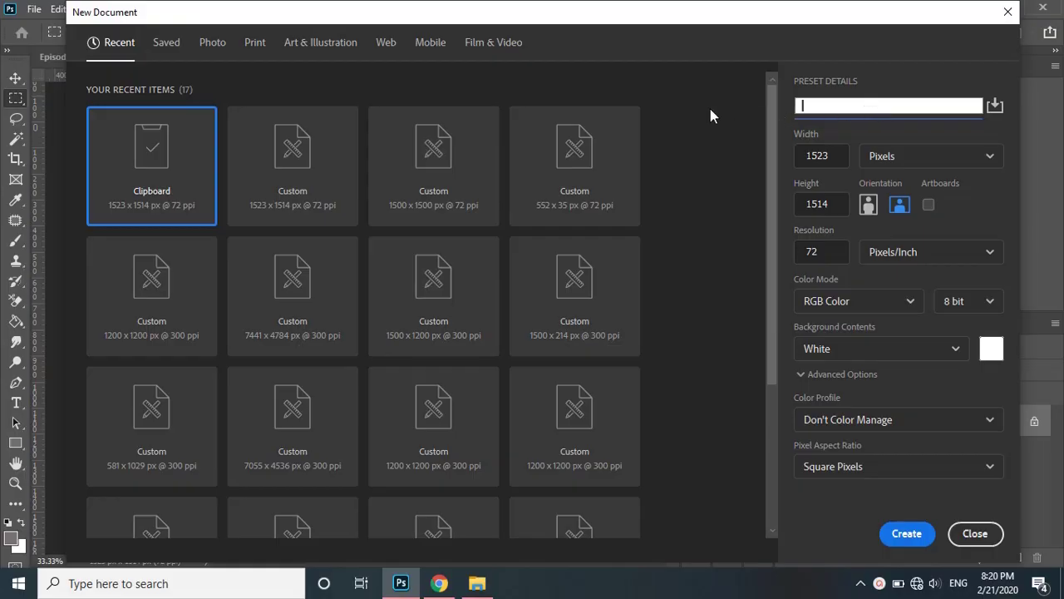
Step: Create a 1500 × 1500 px document named 'Tech Poster' with a White background
text(Te)
text(ch Po)
text(ster)
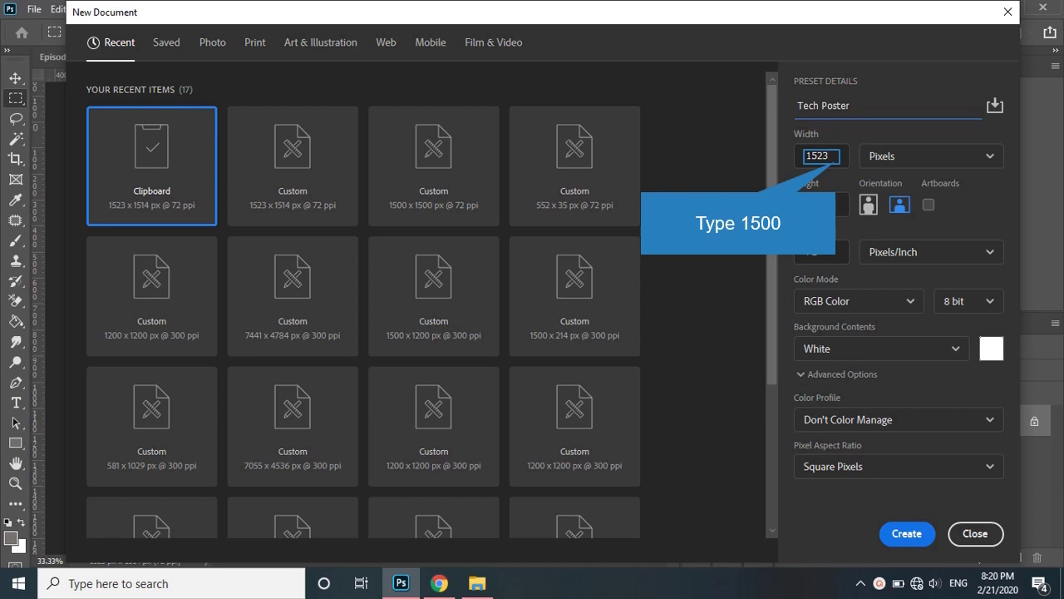
text(15)
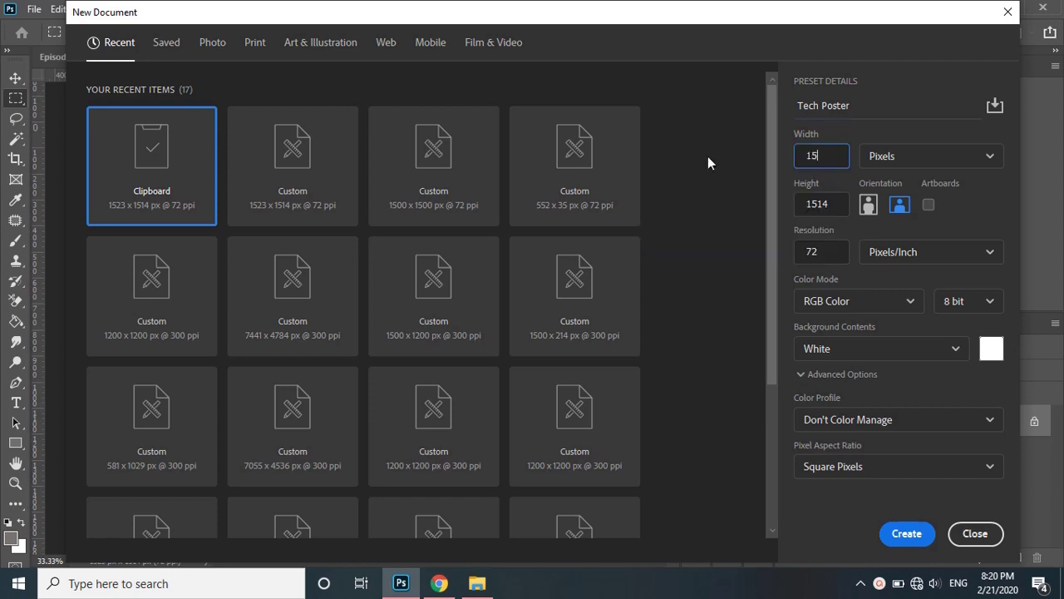
text(00)
key(Tab)
text(15)
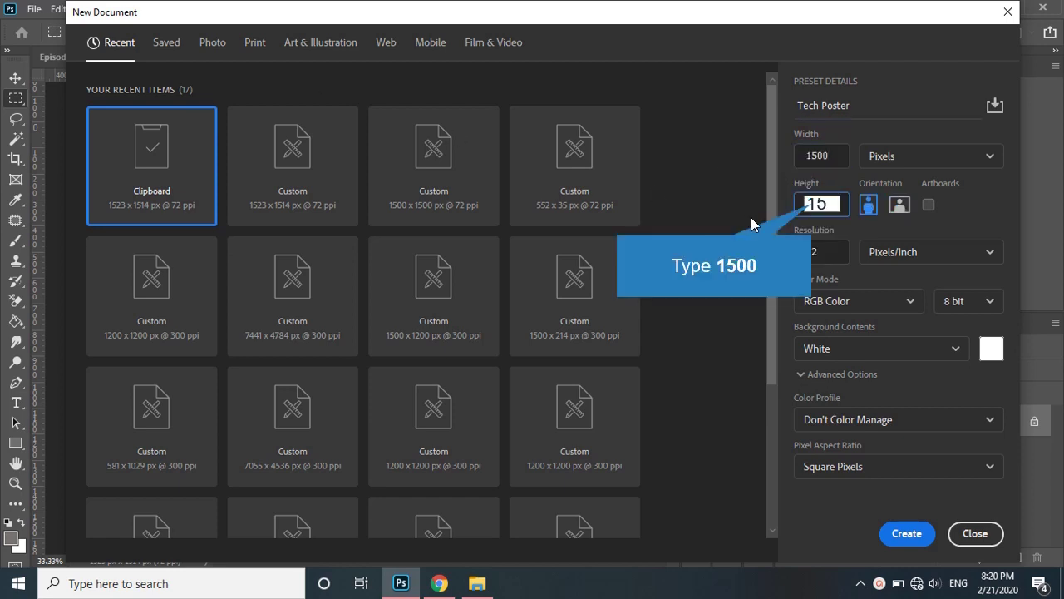
text(00)
click(838, 353)
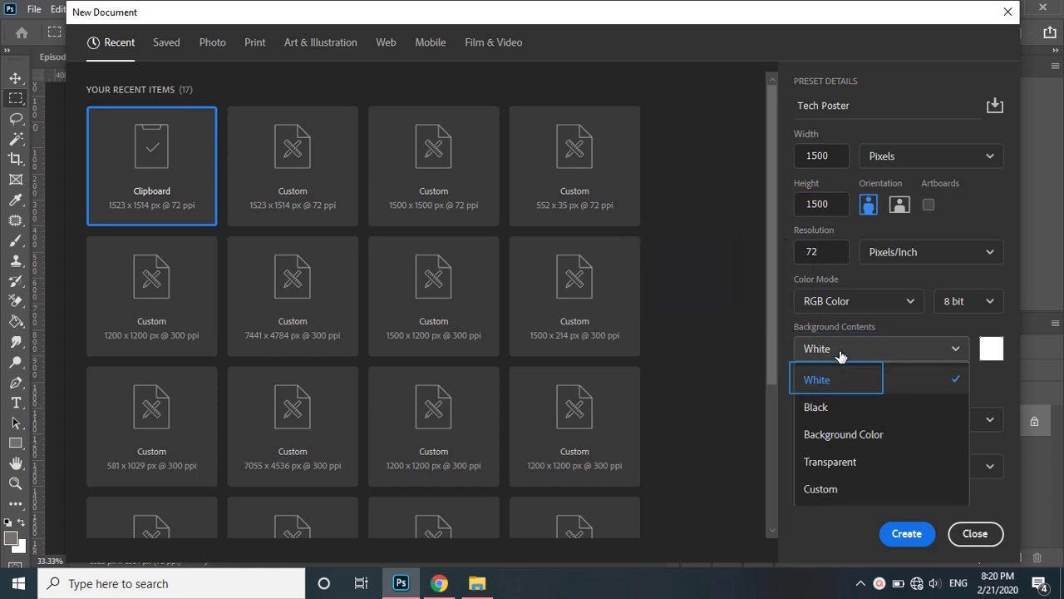
click(838, 381)
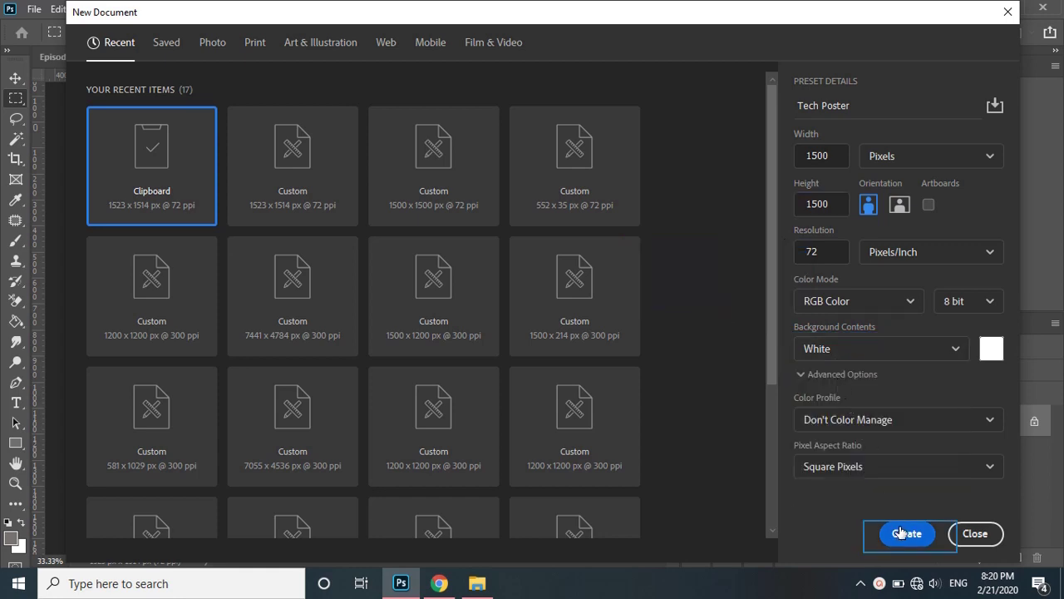
click(907, 537)
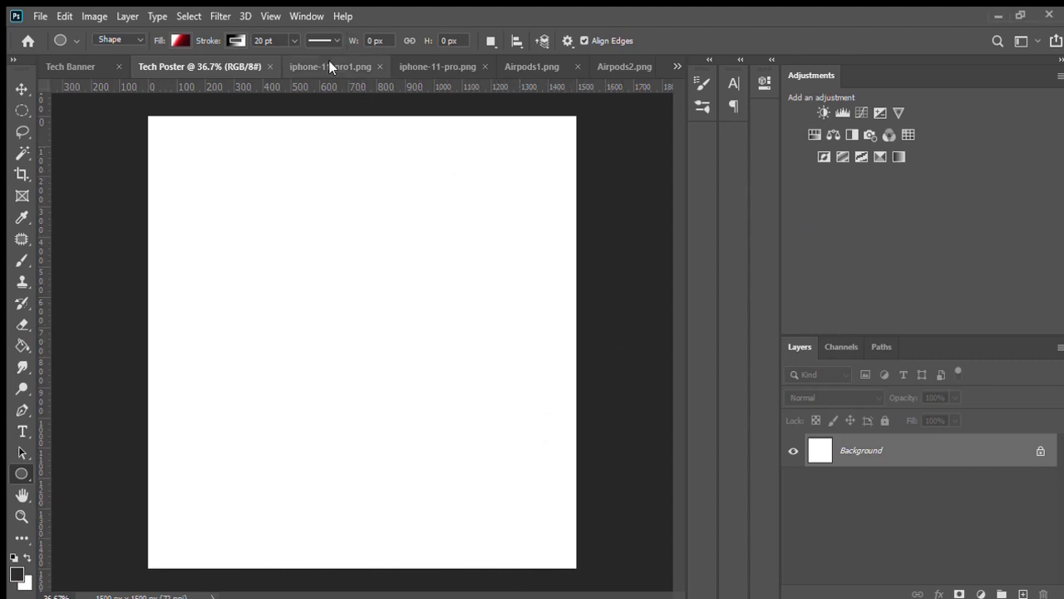
Step: Drag the back-view phone from iphone-11-pro1.png into Tech Poster, scale it to about 40%, and place it lower left
click(328, 63)
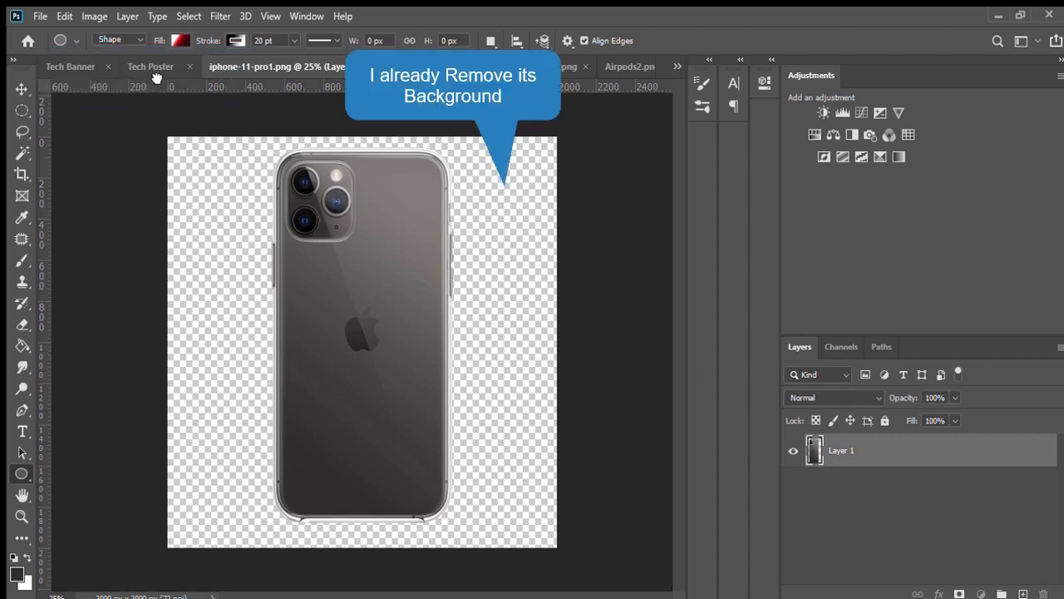
mouse_move(155, 77)
mouse_down()
mouse_move(298, 261)
mouse_move(316, 402)
mouse_up()
key(ctrl+t)
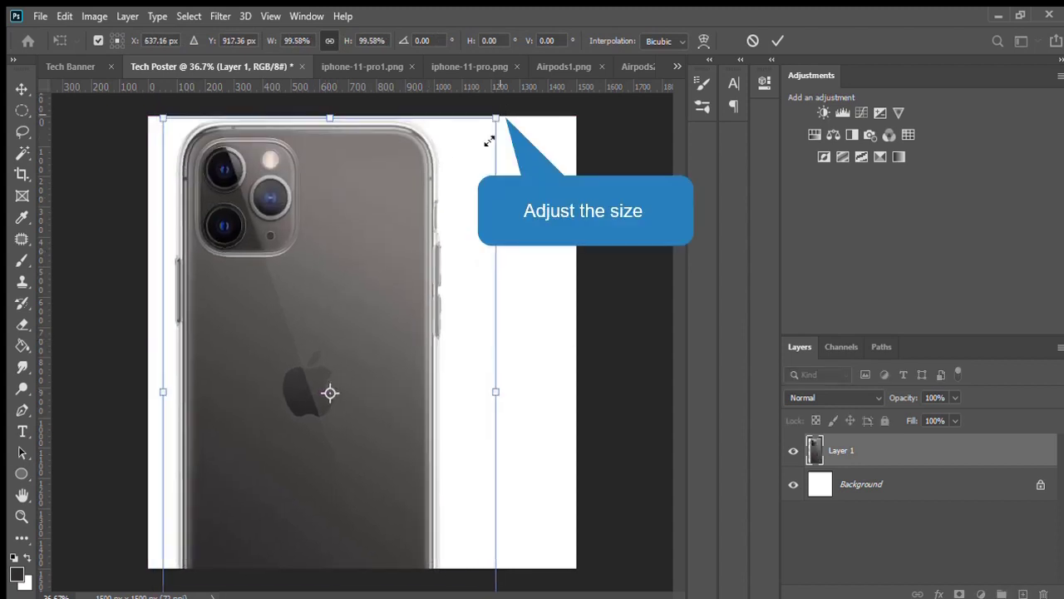
drag(499, 109, 383, 306)
drag(304, 385, 368, 240)
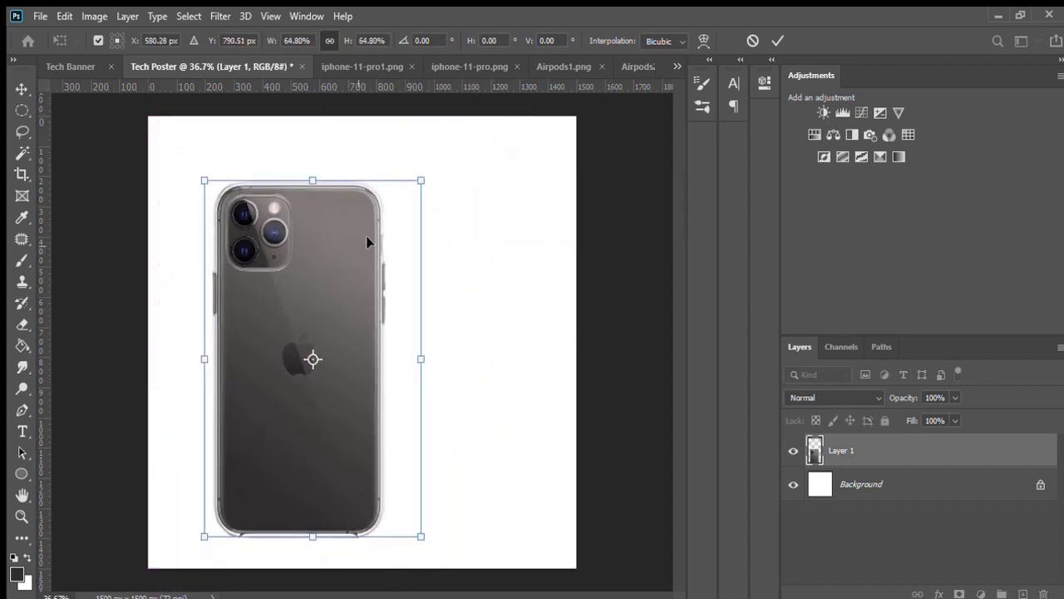
drag(424, 174, 352, 290)
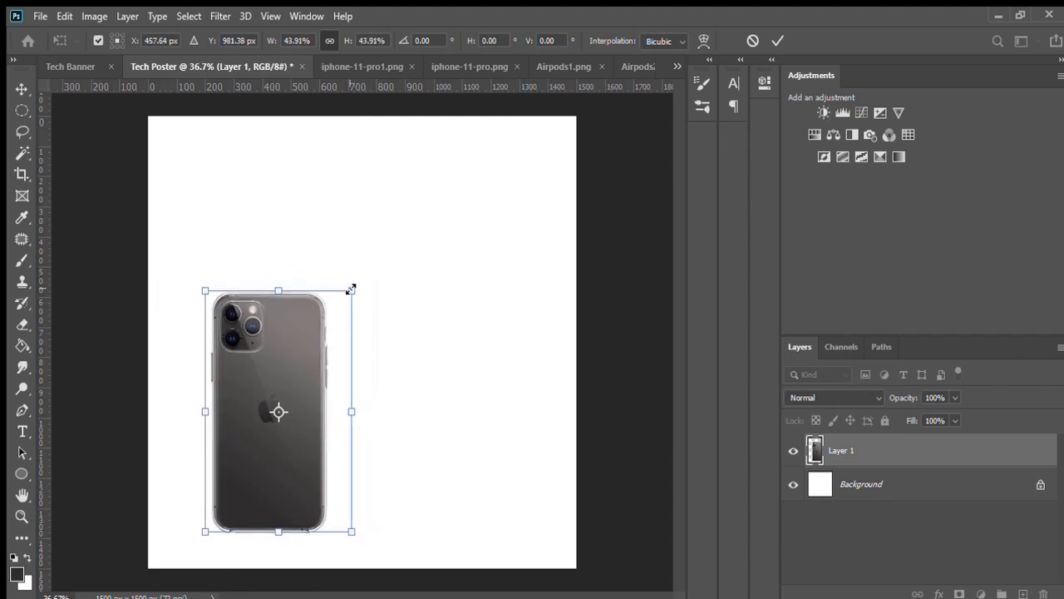
drag(308, 341, 290, 309)
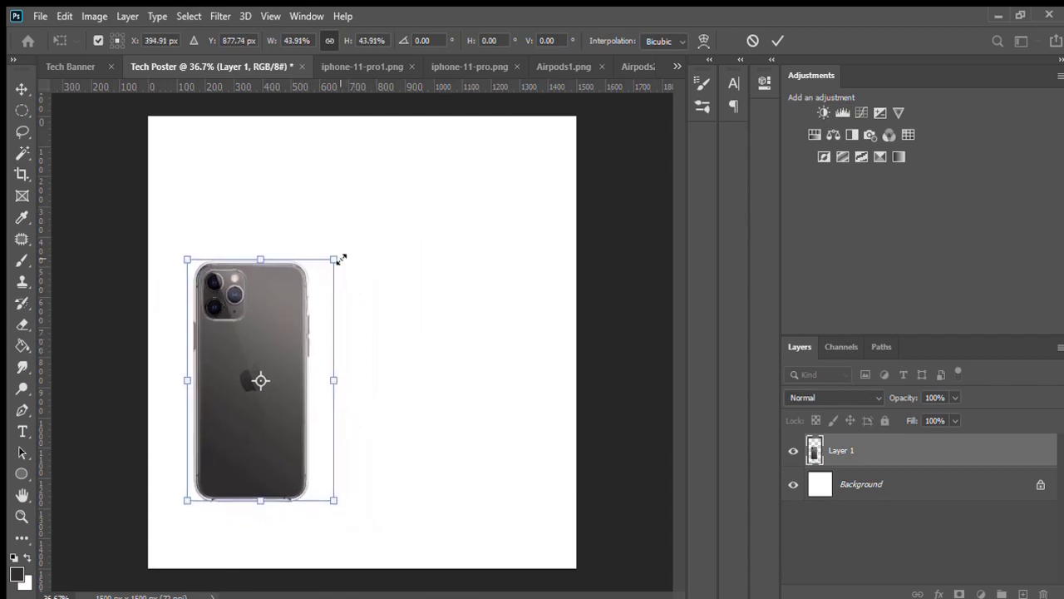
drag(334, 260, 326, 275)
drag(281, 322, 285, 341)
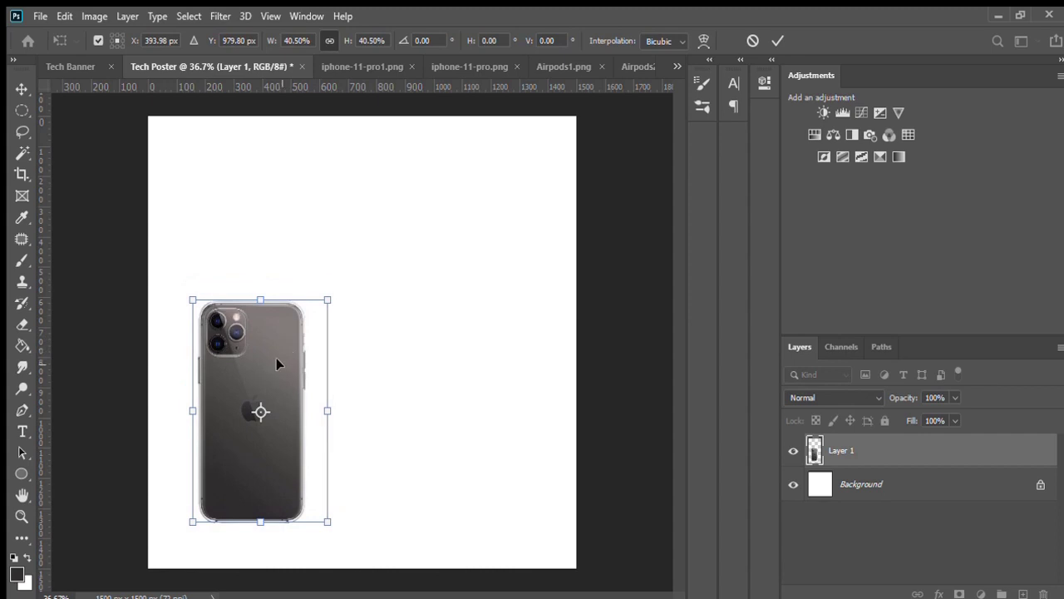
drag(259, 374, 248, 376)
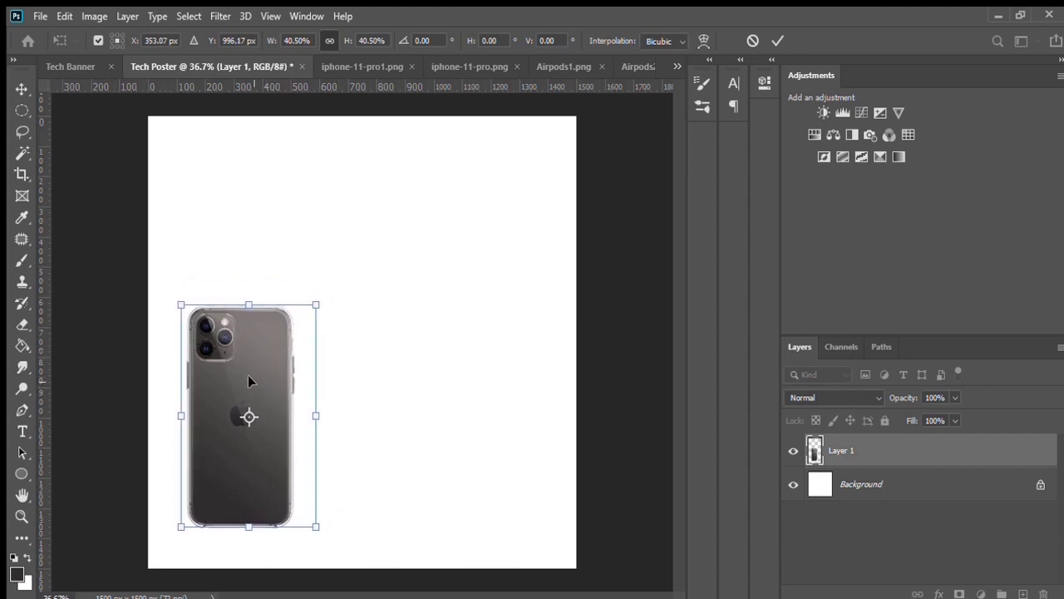
key(u)
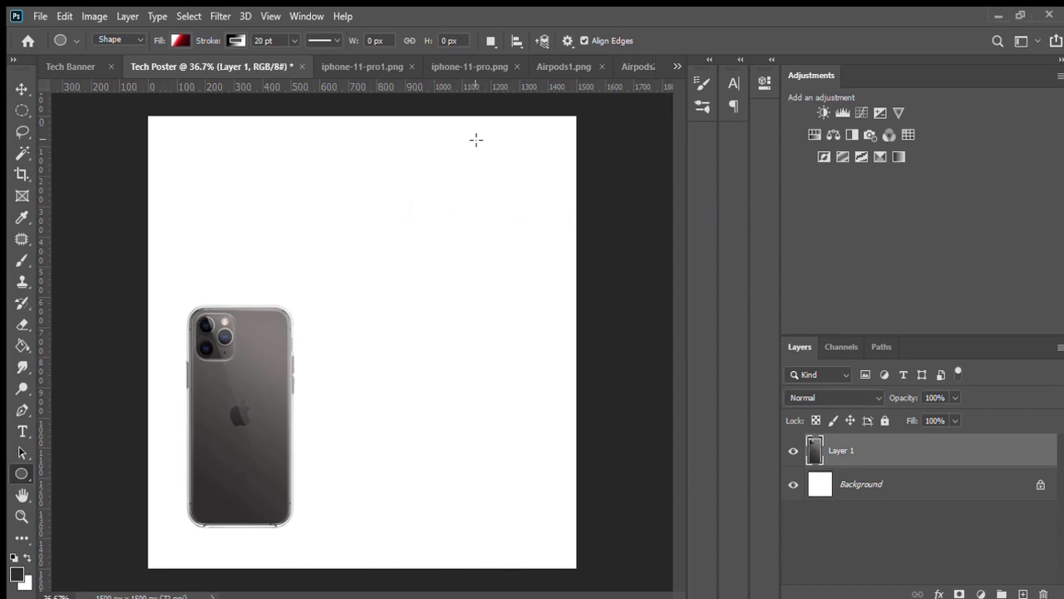
Step: Bring the front-view phone from iphone-11-pro.png into Tech Poster, shrink it to about 79%, and move it up
click(462, 63)
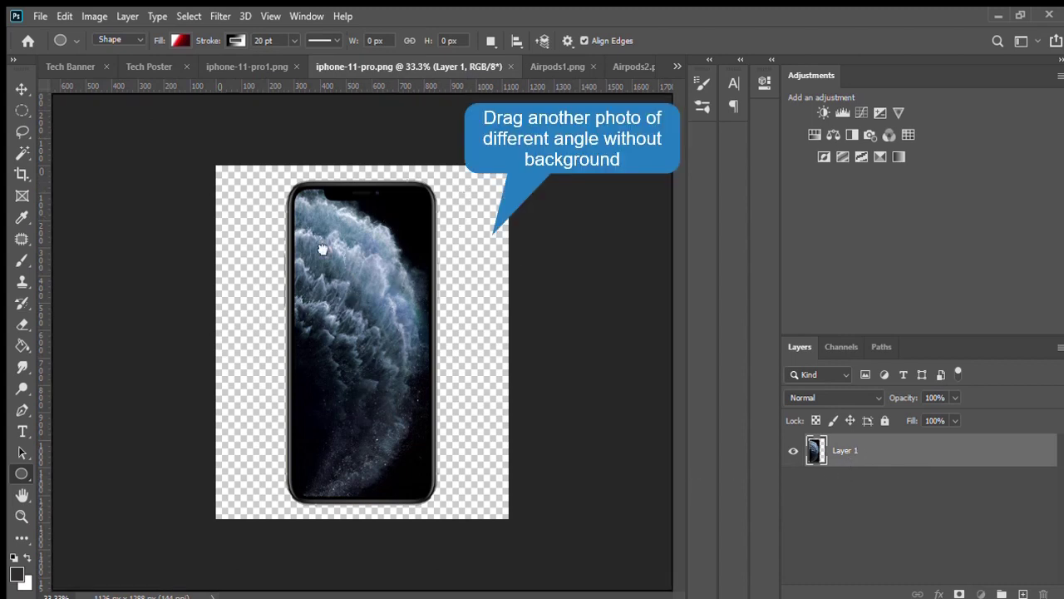
mouse_move(323, 250)
mouse_down()
mouse_move(170, 82)
mouse_move(455, 405)
mouse_move(435, 424)
mouse_up()
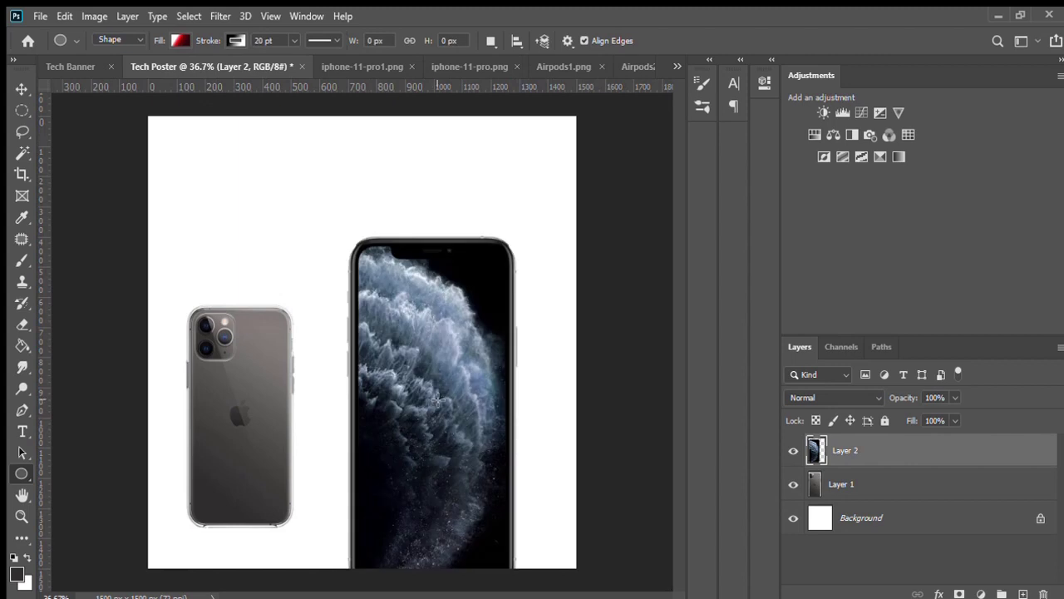
key(ctrl+t)
drag(592, 218, 541, 301)
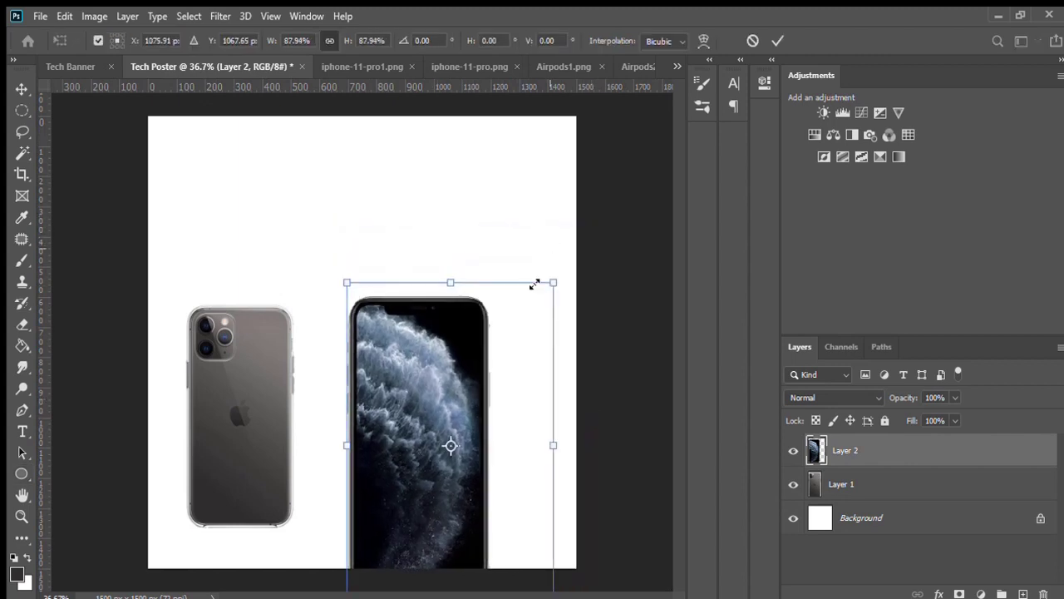
drag(458, 391, 460, 258)
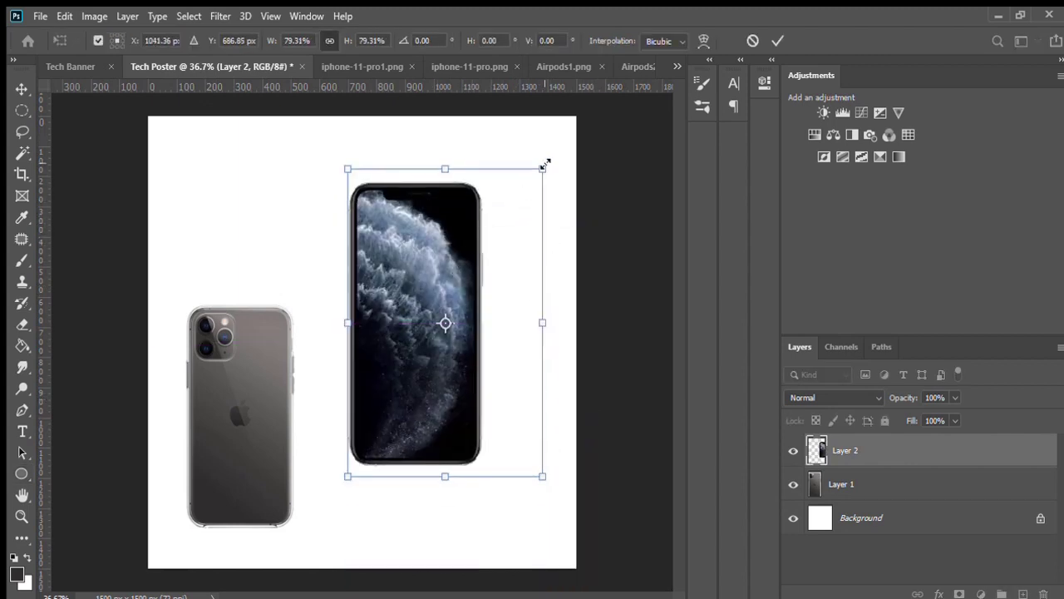
Step: Scale the second phone down to about 62% and align it beside the first phone
drag(544, 166, 496, 204)
drag(427, 349, 373, 416)
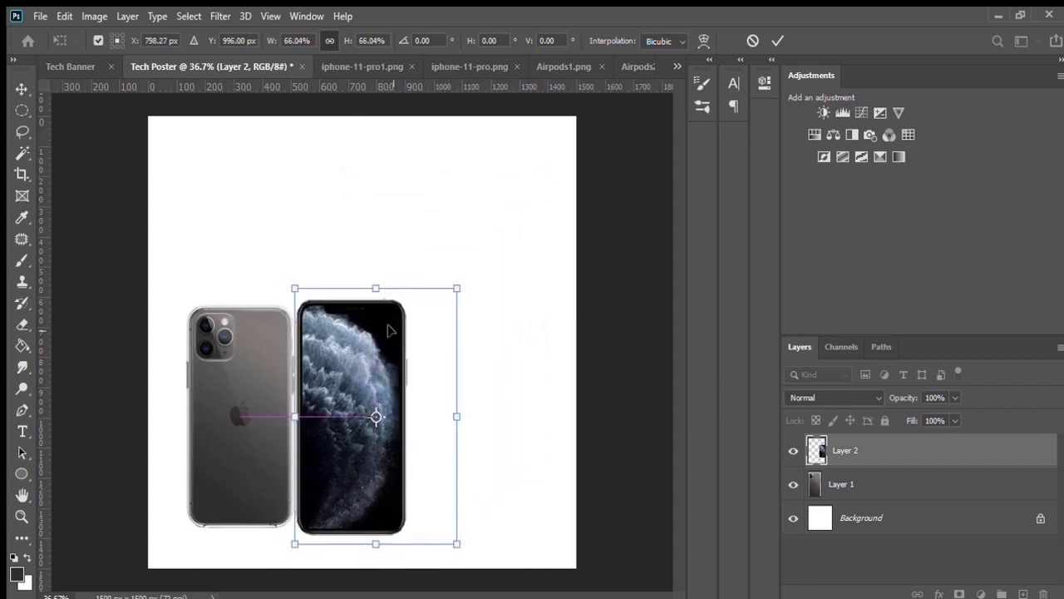
drag(457, 289, 451, 297)
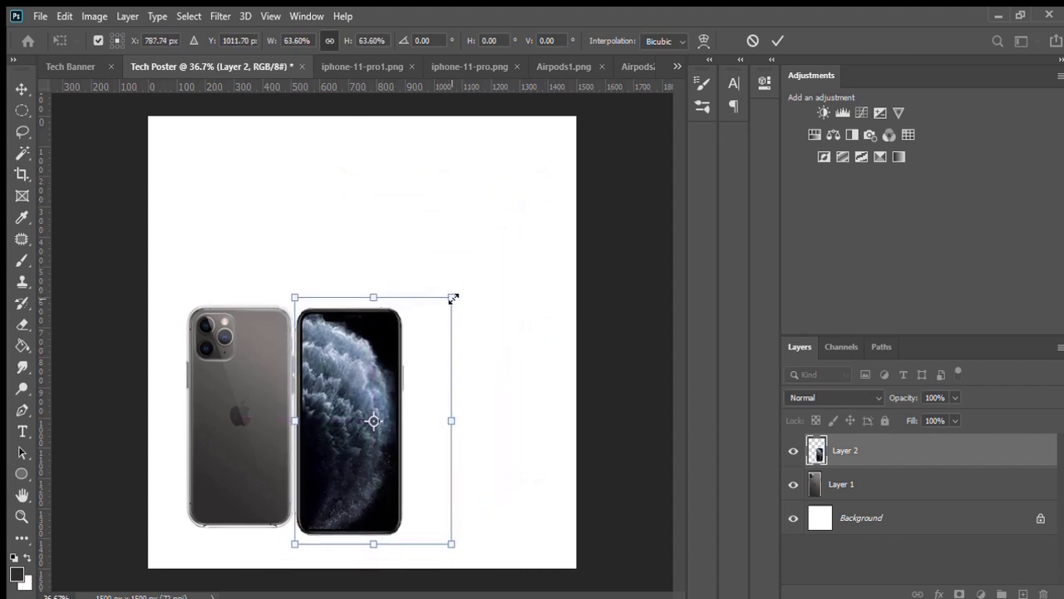
drag(406, 353, 407, 344)
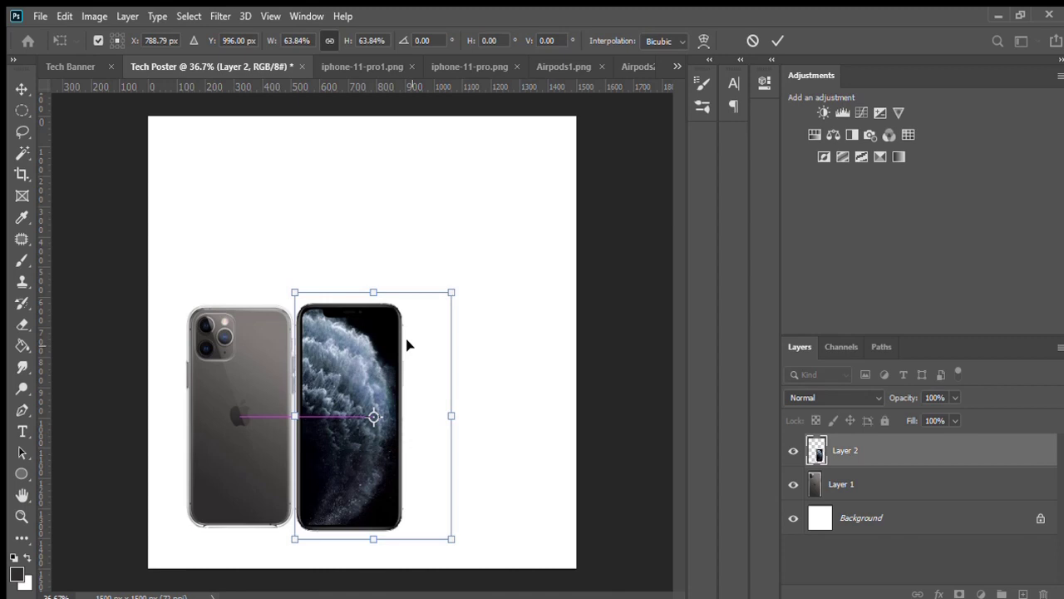
drag(449, 291, 447, 296)
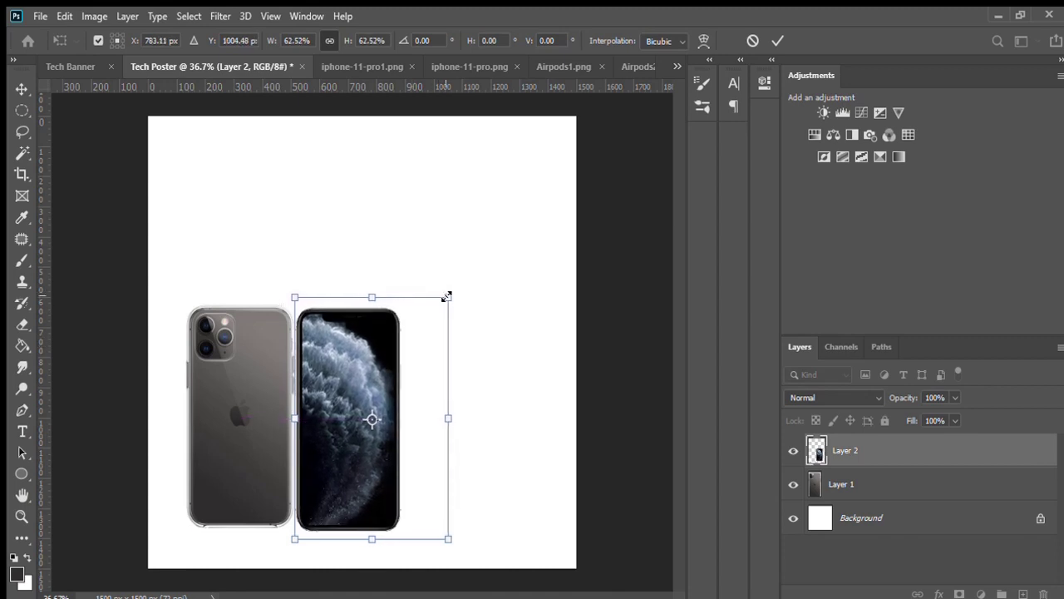
drag(423, 346, 424, 343)
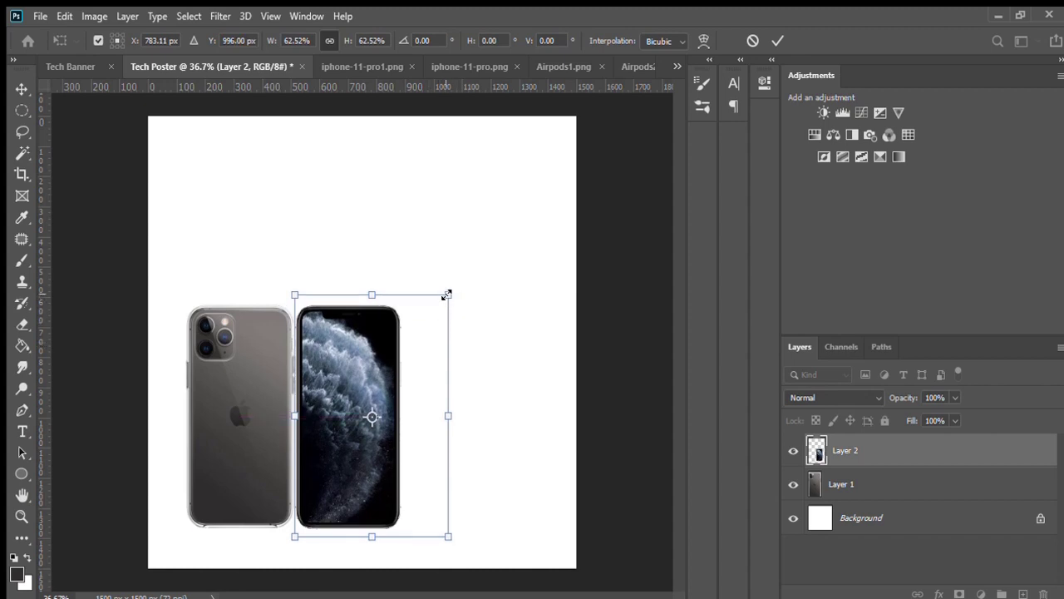
drag(448, 295, 447, 296)
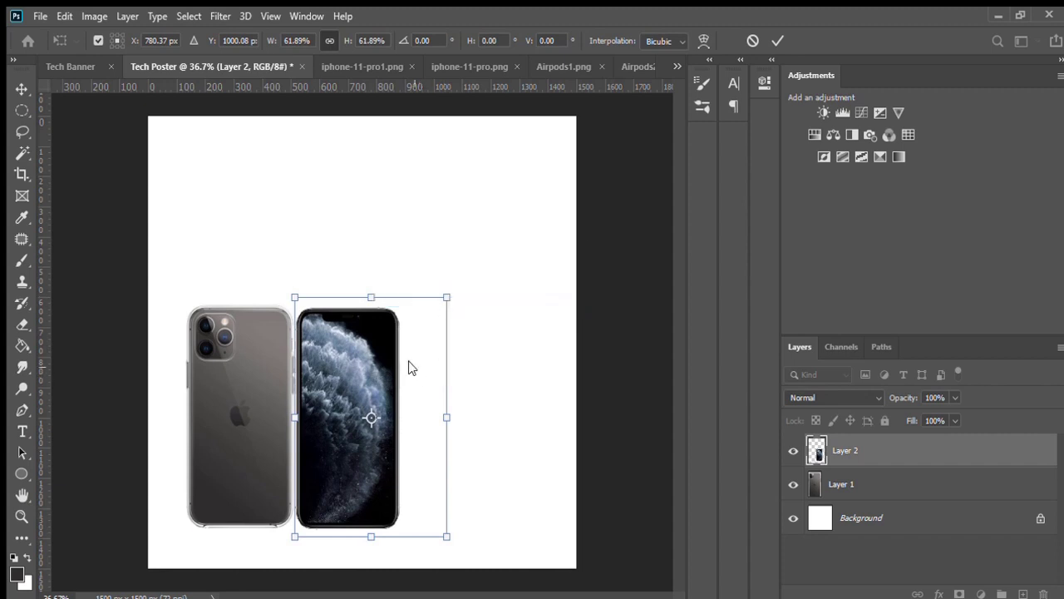
Step: Turn the second phone onto its side and settle it lower right, beside the upright phone
drag(463, 316, 466, 318)
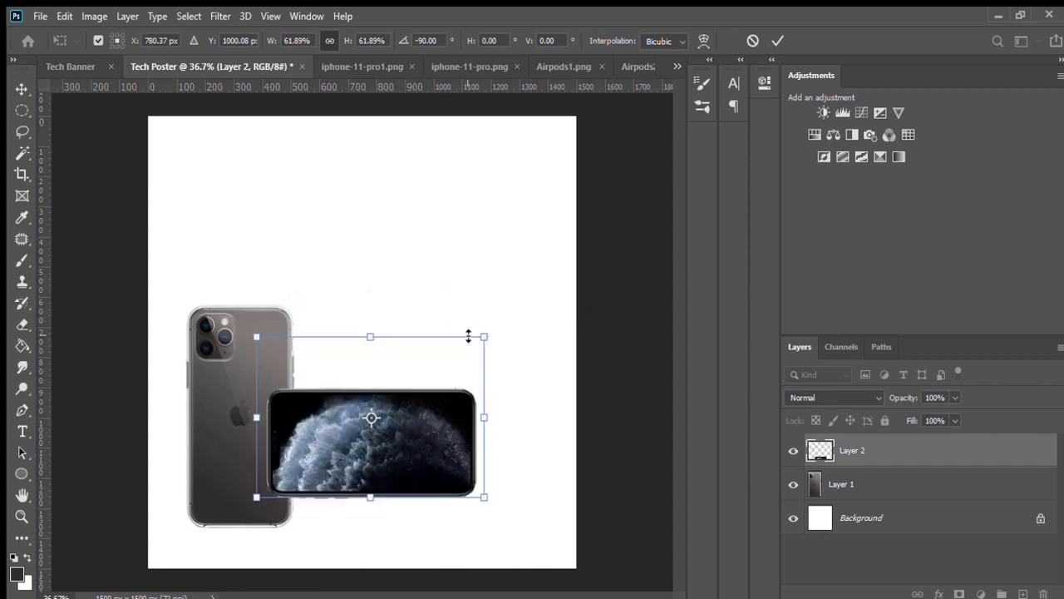
drag(431, 454, 455, 478)
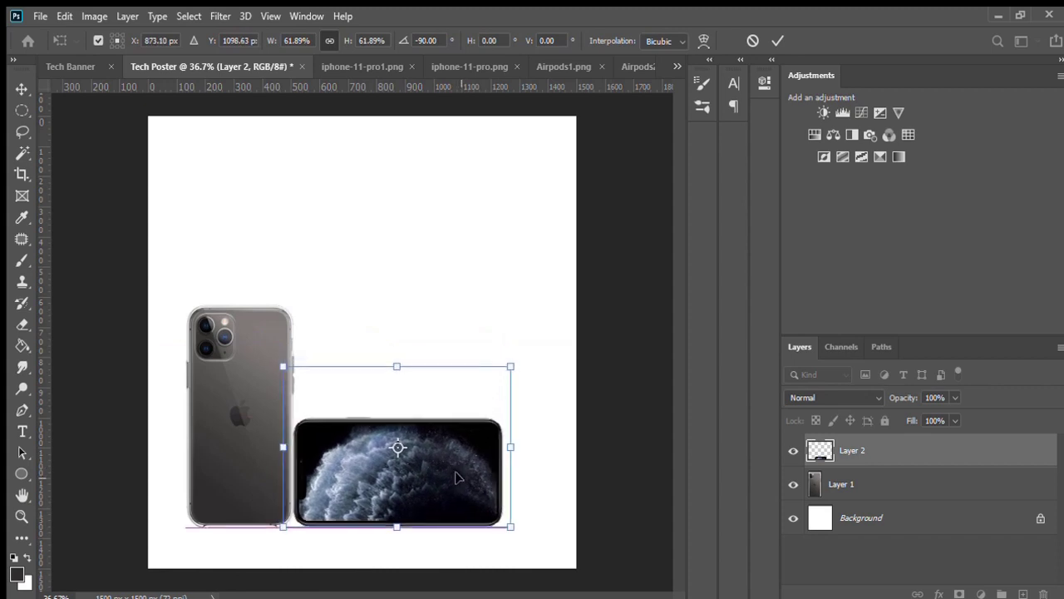
key(Left)
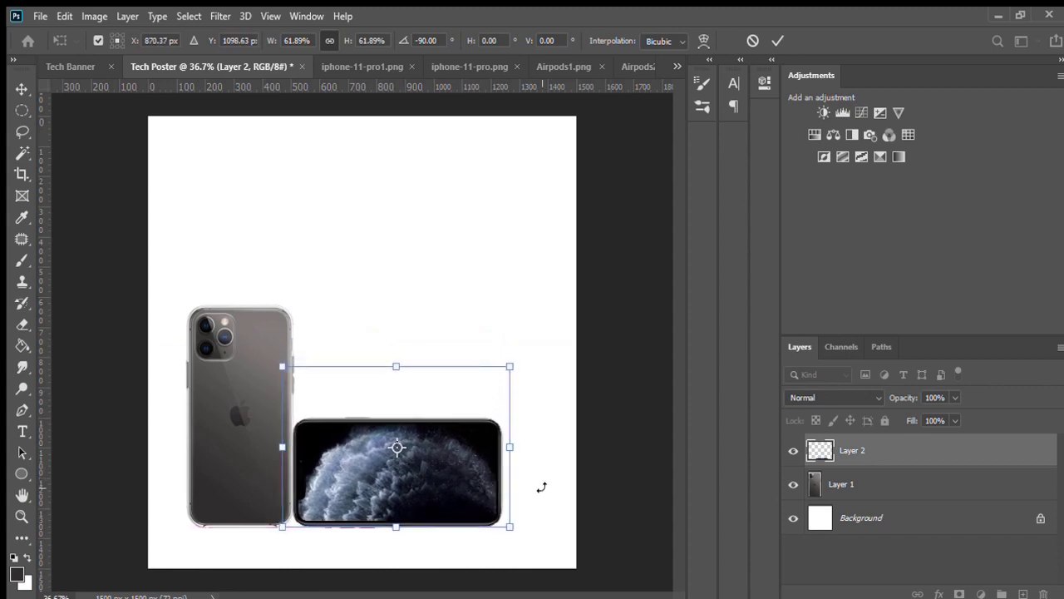
key(Return)
Step: Zoom in to check the landscape phone and nudge it slightly right
key(u)
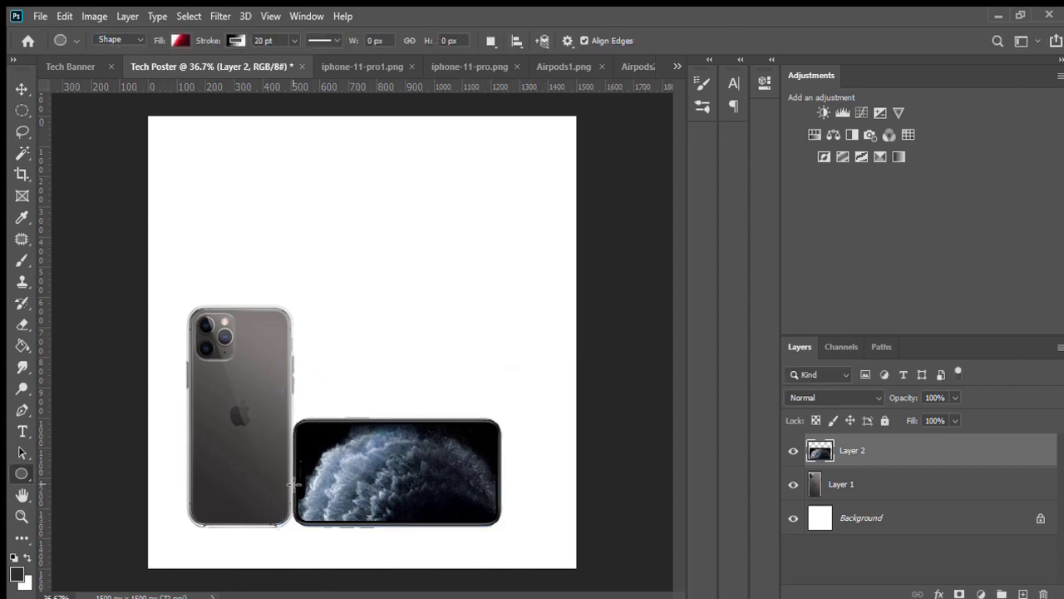
scroll(291, 479, up, 5)
scroll(292, 482, up, 2)
scroll(300, 491, down, 3)
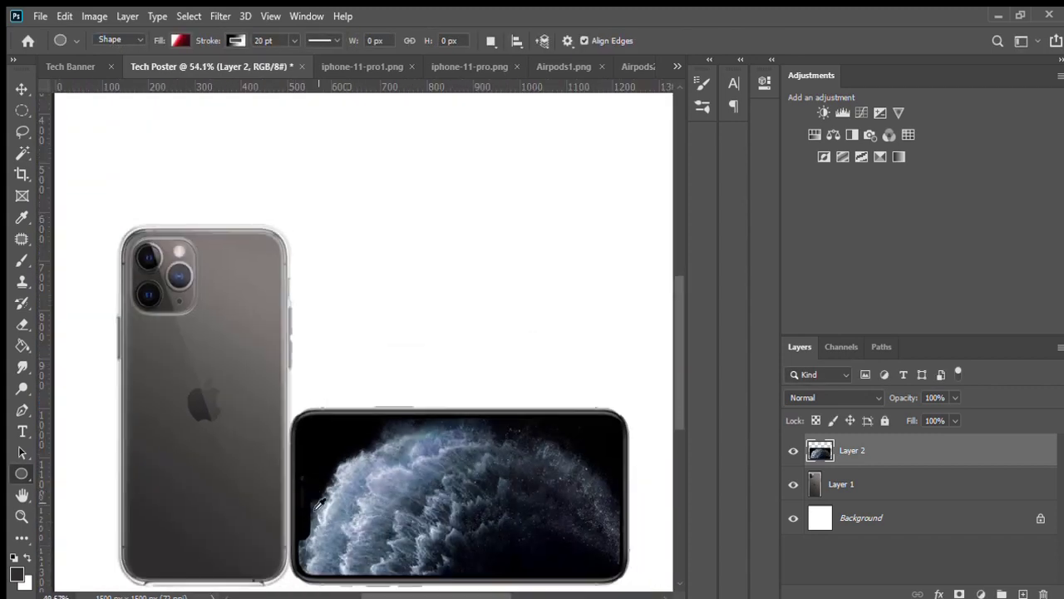
scroll(321, 503, down, 4)
key(ctrl+t)
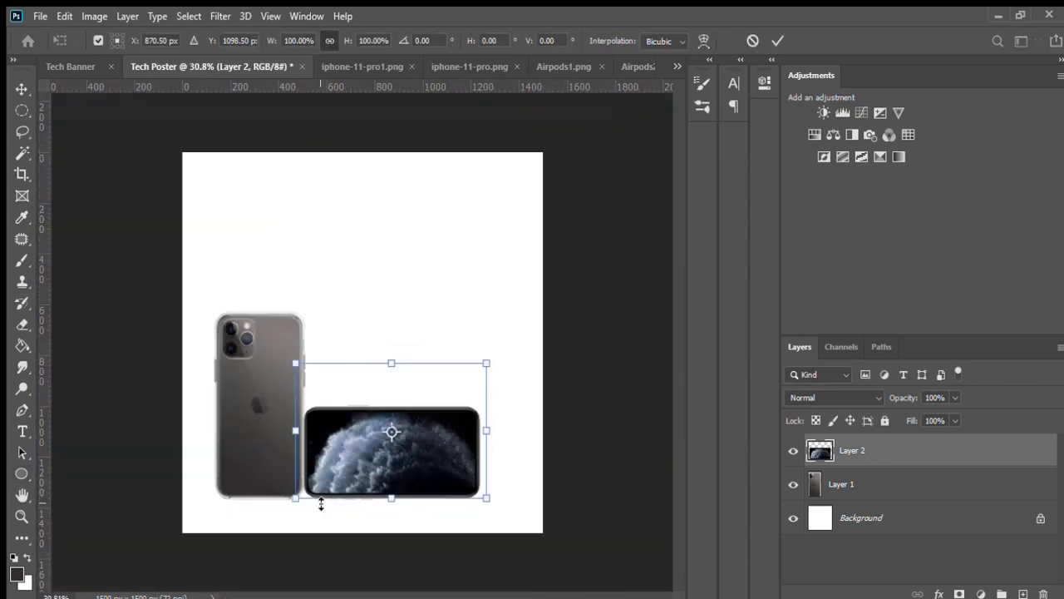
key(Right)
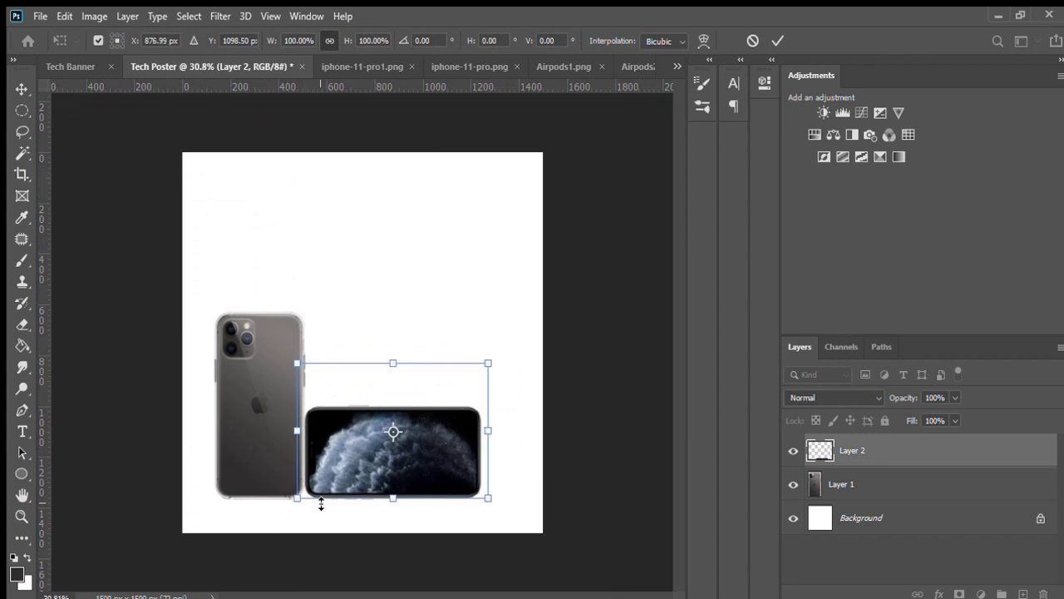
key(u)
Step: Inspect both phones' placement up close, confirming the transform without changes
scroll(316, 503, up, 2)
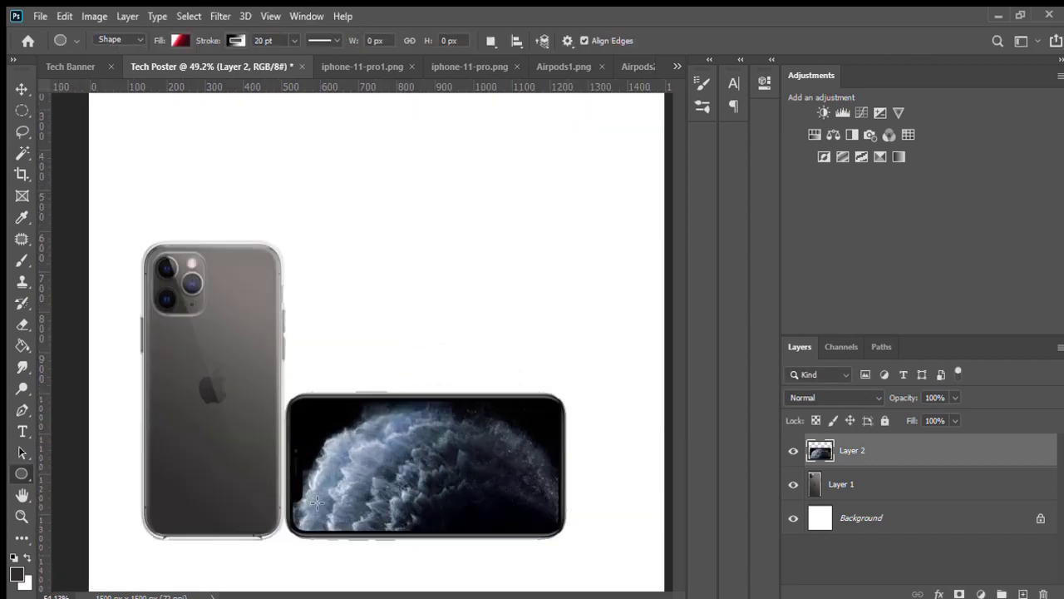
scroll(316, 502, up, 1)
scroll(317, 502, up, 1)
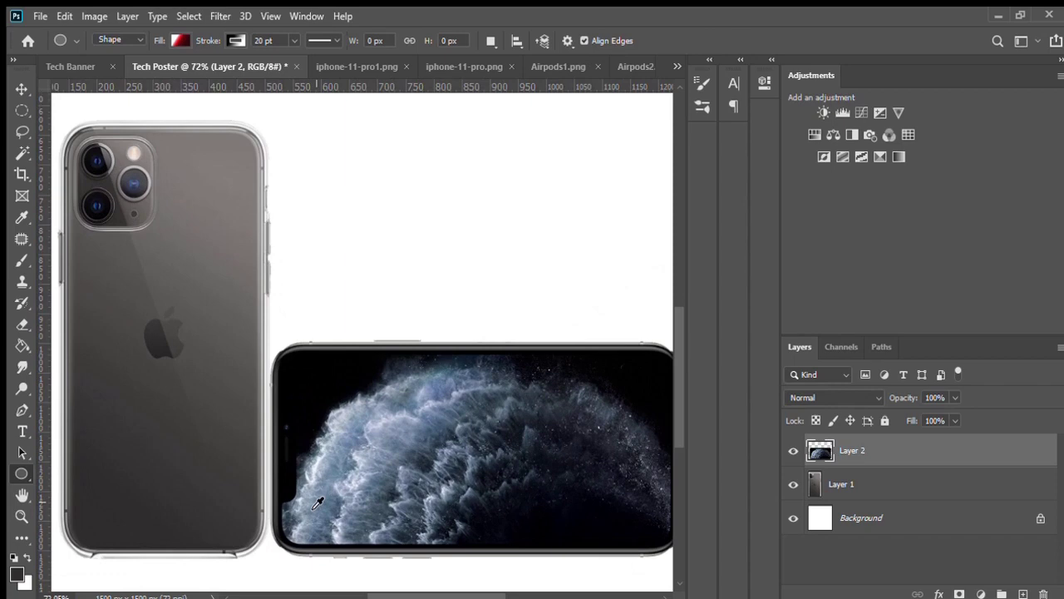
scroll(317, 503, down, 3)
scroll(358, 490, up, 1)
scroll(391, 478, down, 1)
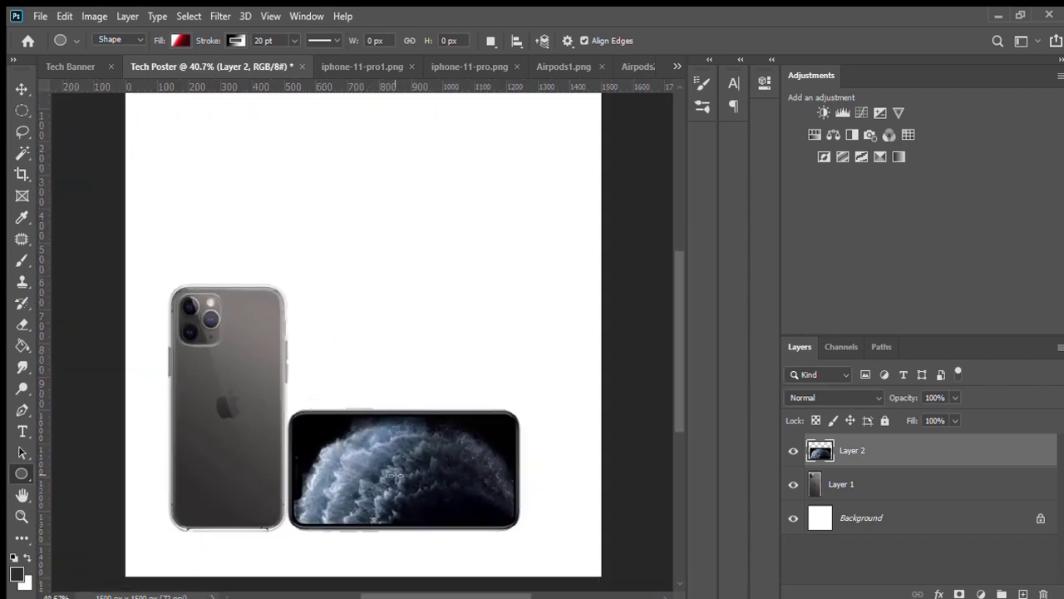
key(ctrl+t)
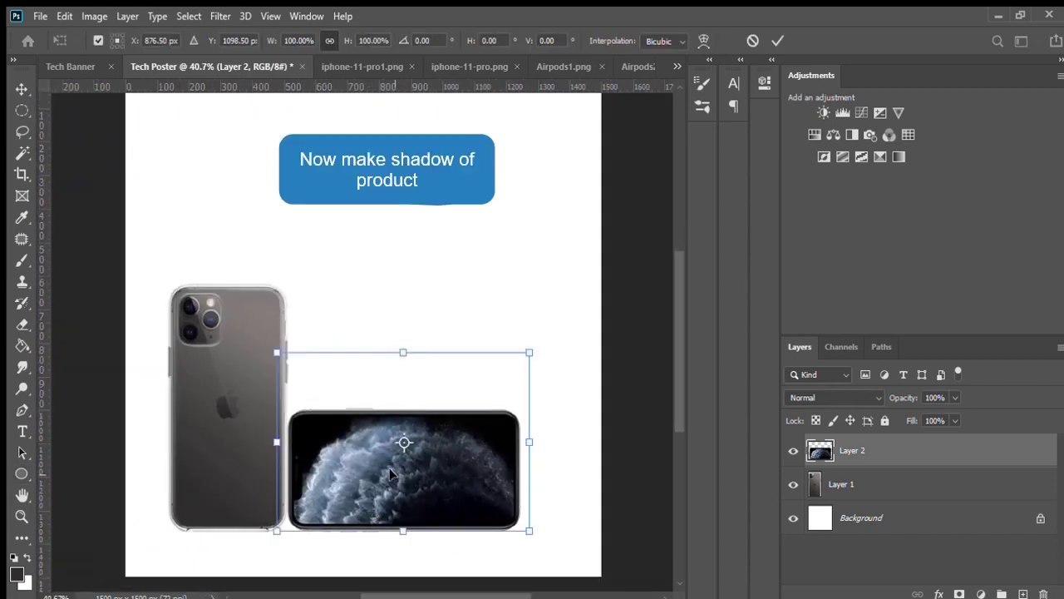
key(u)
scroll(298, 470, up, 2)
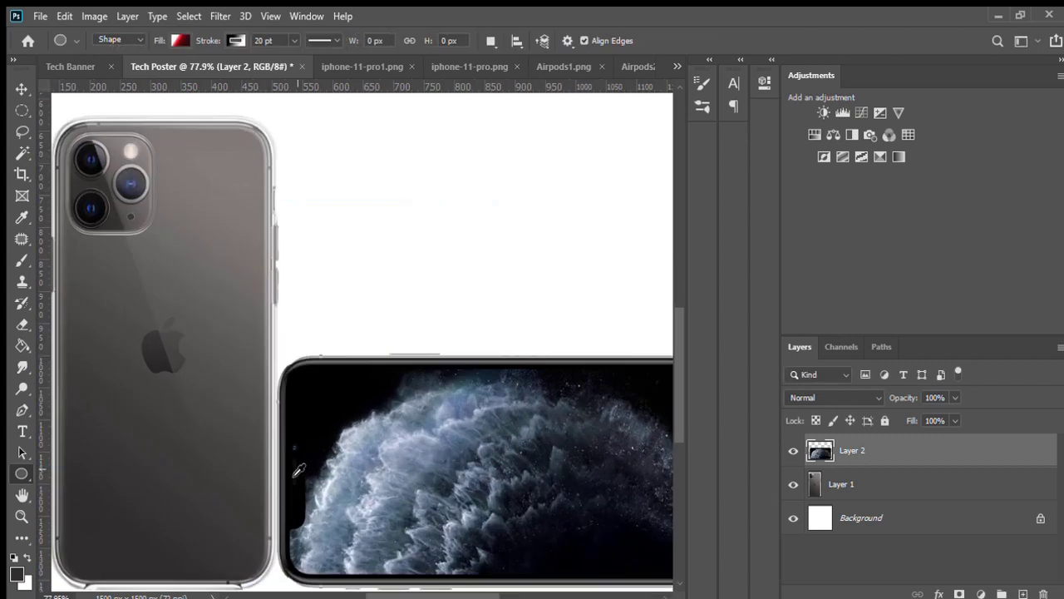
scroll(298, 470, down, 2)
scroll(420, 506, down, 1)
scroll(424, 507, down, 1)
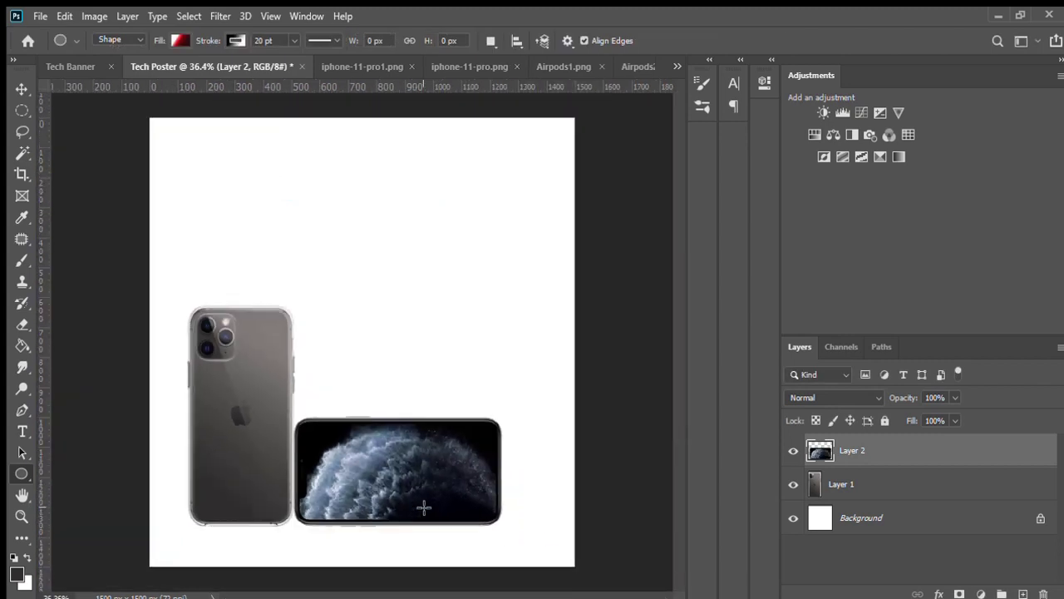
scroll(424, 507, up, 1)
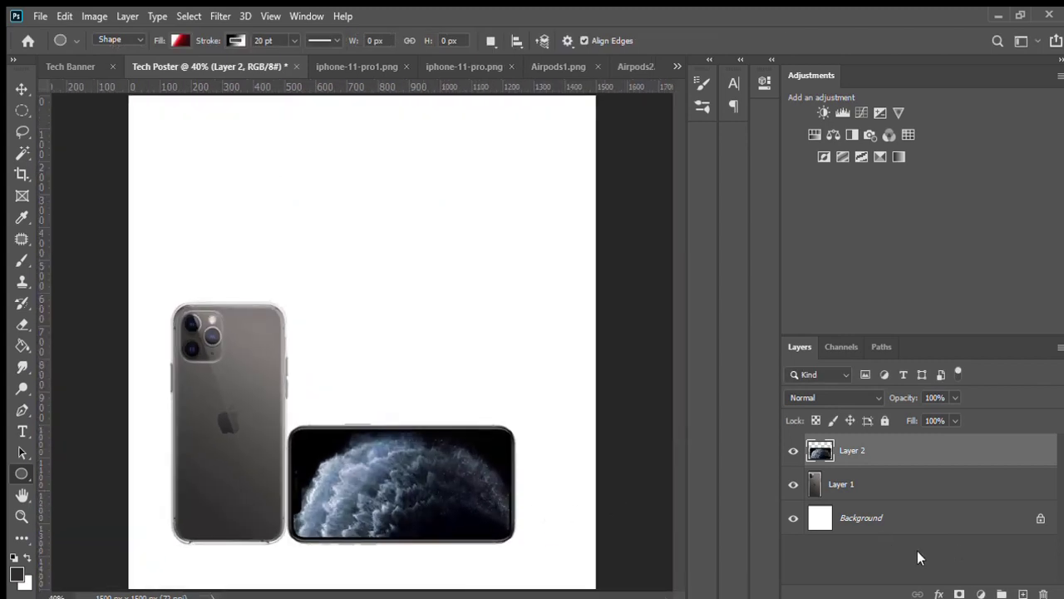
Step: Shift Layers 1 and 2 together toward the poster's horizontal centre, then add an empty Layer 3
click(885, 565)
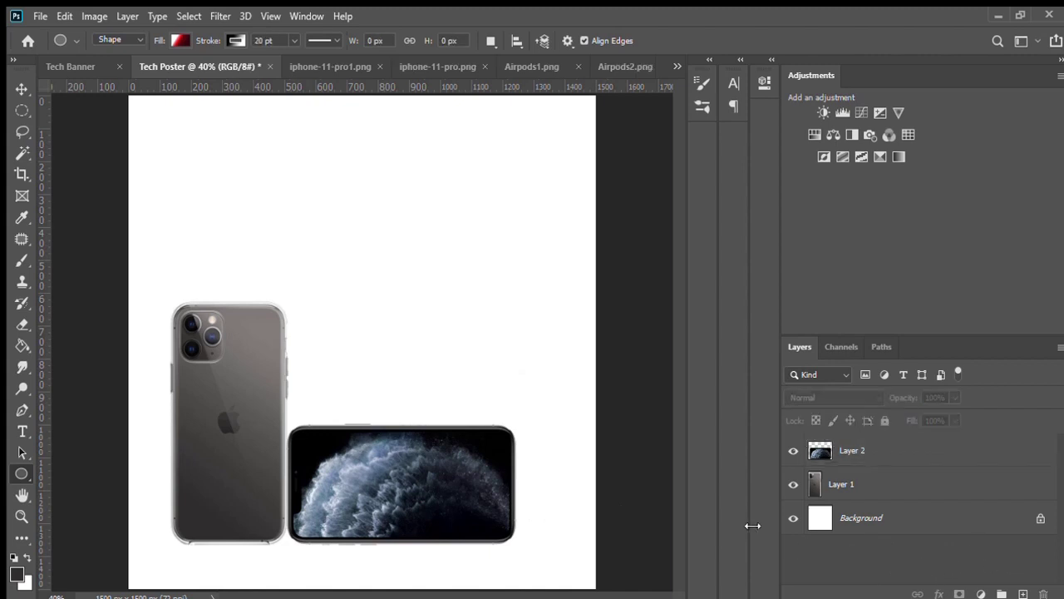
scroll(347, 407, down, 1)
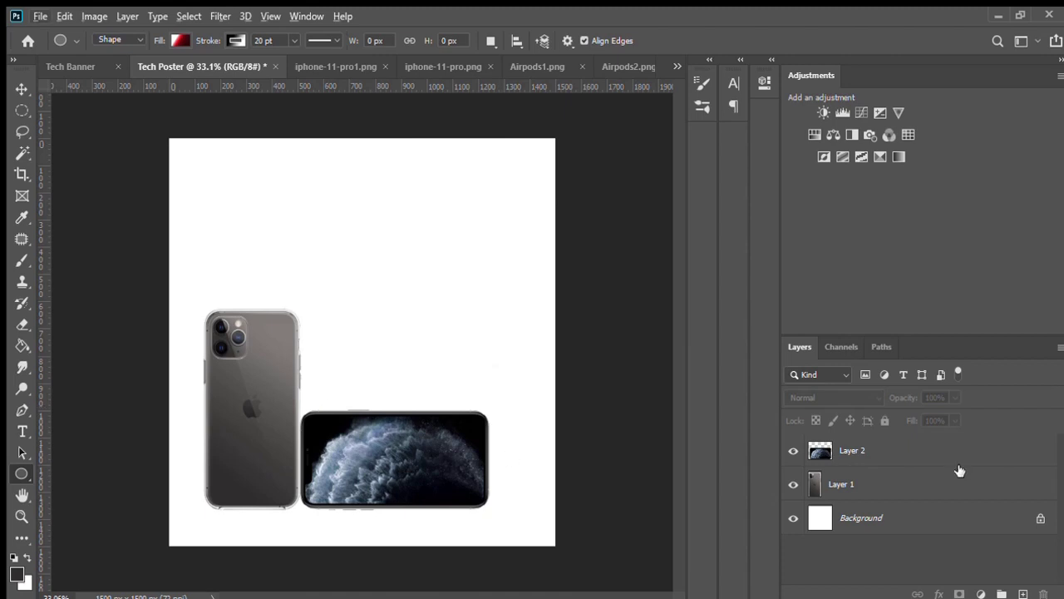
click(922, 481)
shift+click(913, 449)
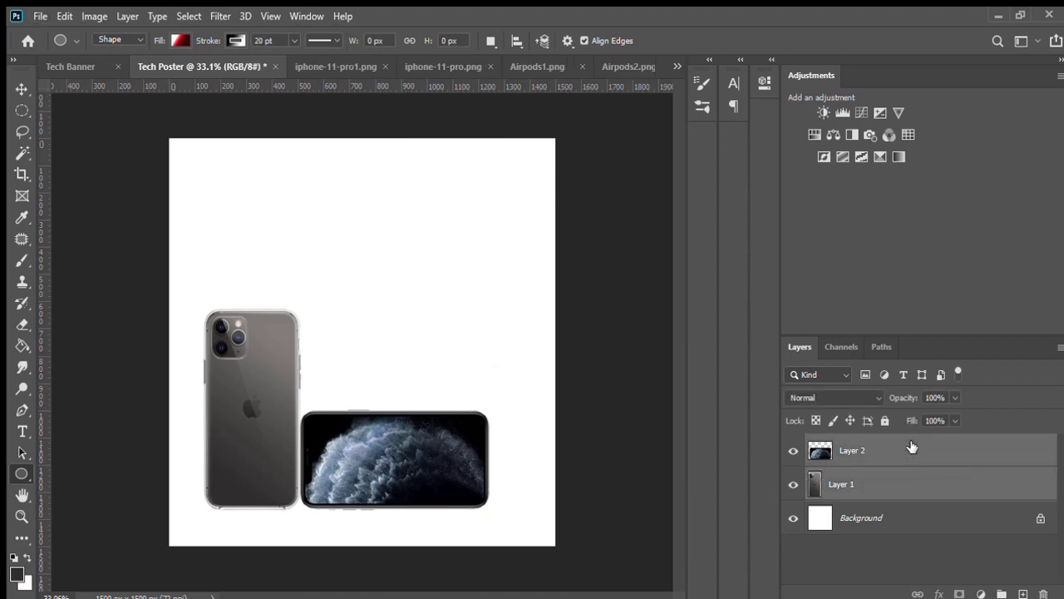
key(ctrl+t)
mouse_move(461, 438)
mouse_down()
mouse_move(474, 443)
mouse_move(474, 432)
mouse_up()
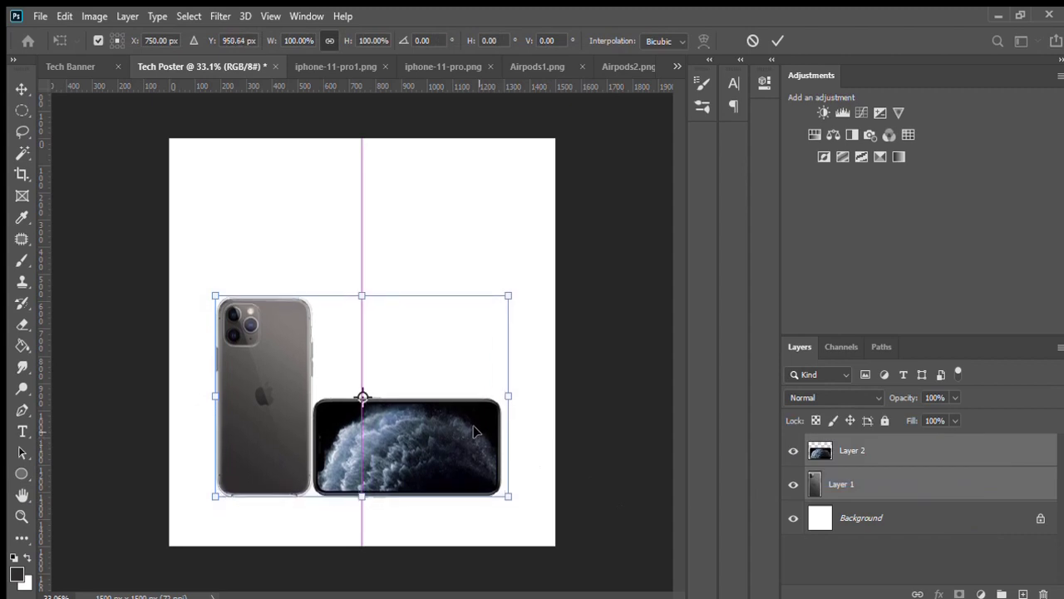
key(u)
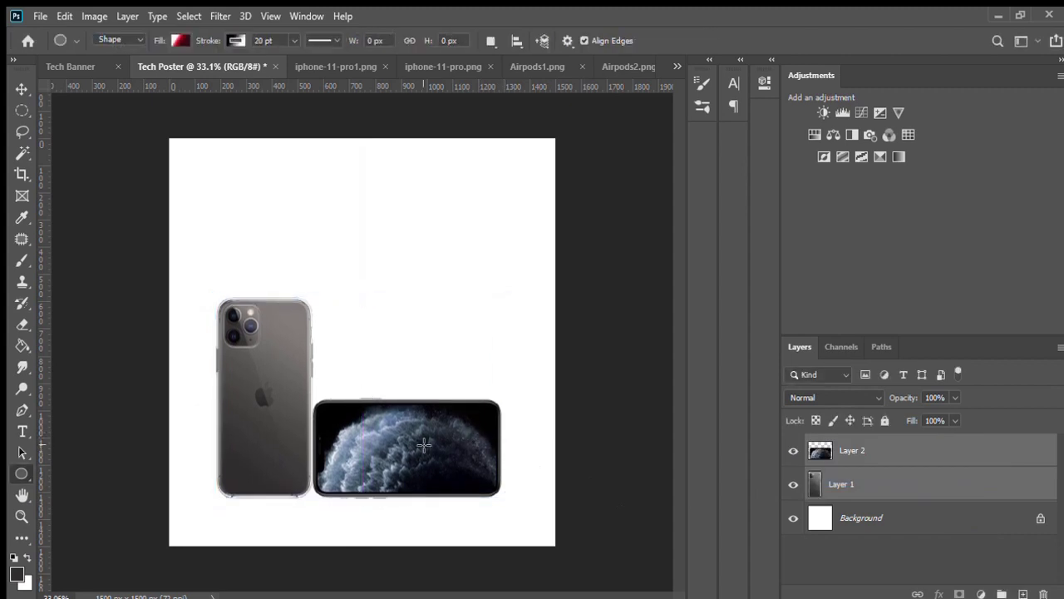
click(1024, 593)
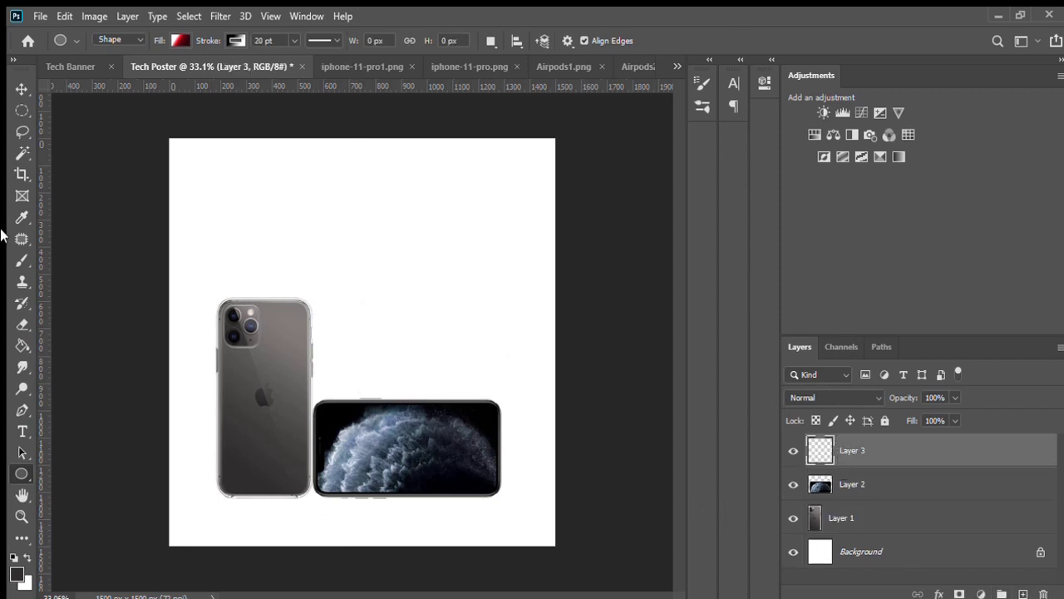
Step: Paint a large soft black blob on Layer 3 under the upright phone with an enlarged brush
click(17, 264)
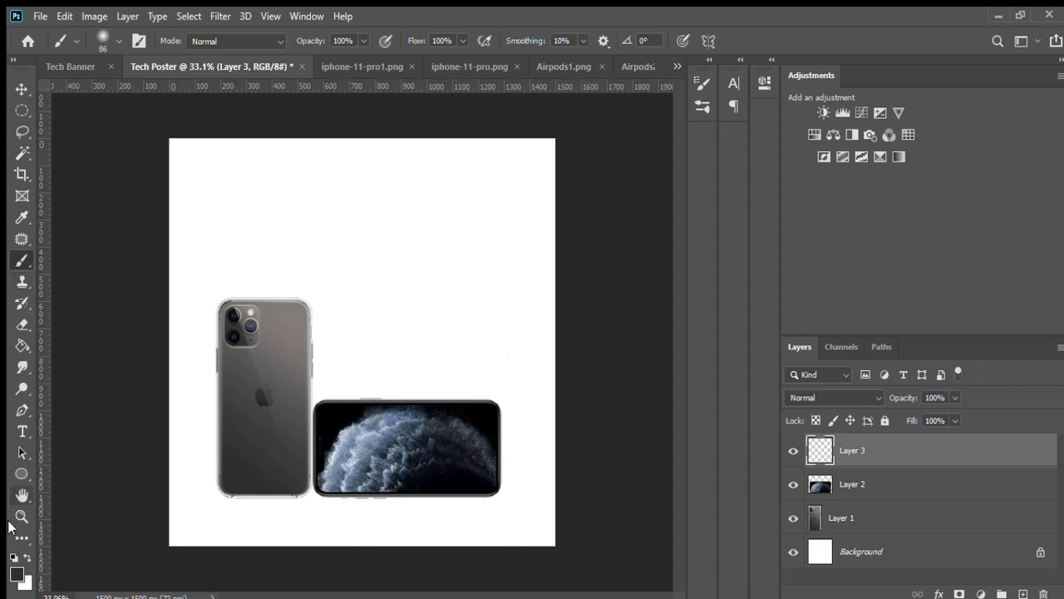
key(i)
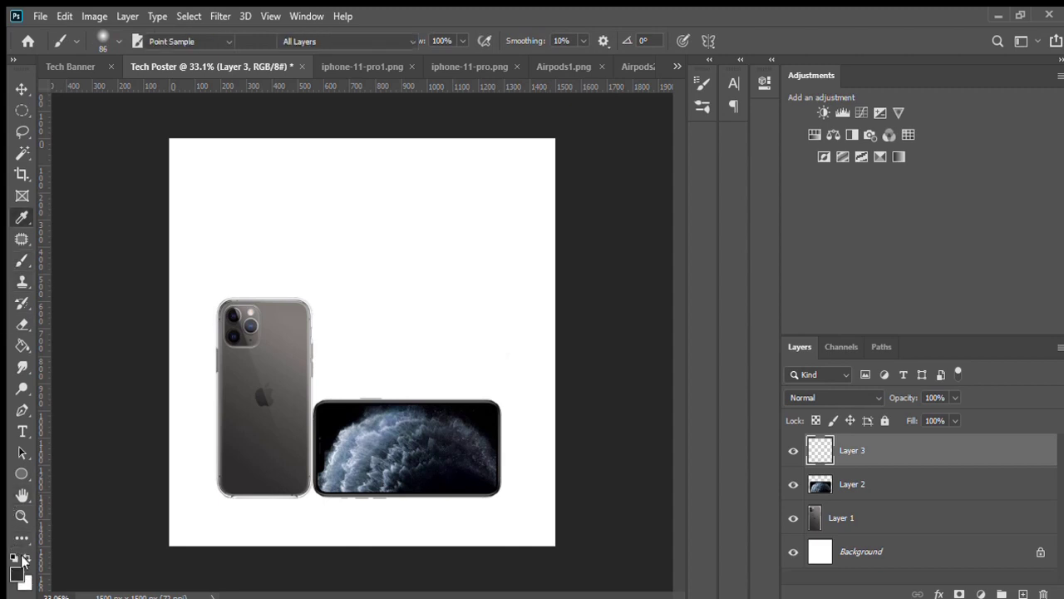
key(b)
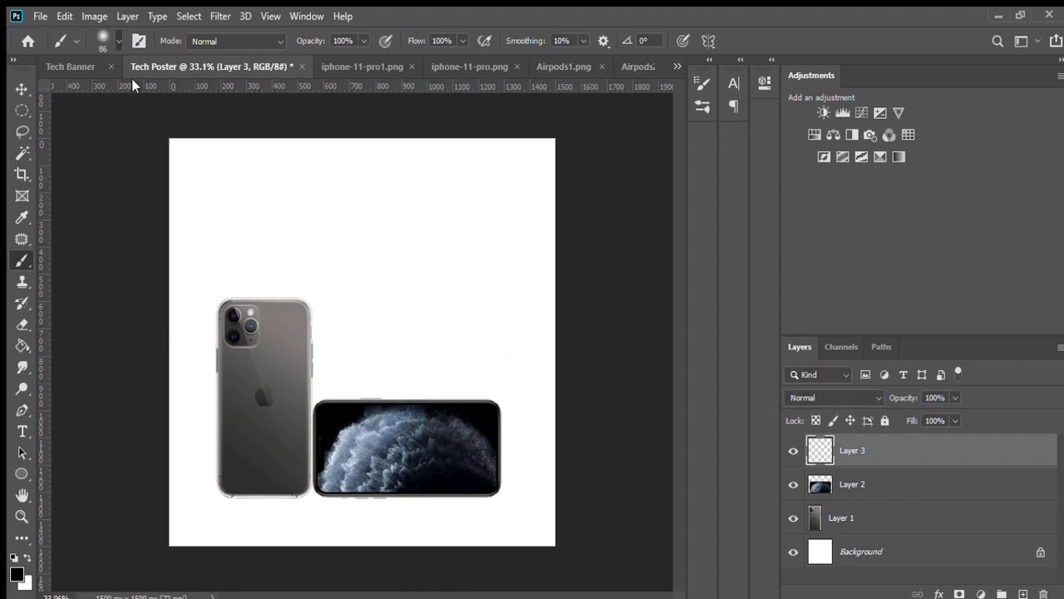
key(bracketright)
key(bracketright)
key(bracketright)
key(bracketright)
key(bracketright)
key(bracketright)
key(bracketright)
key(bracketright)
key(bracketright)
key(bracketright)
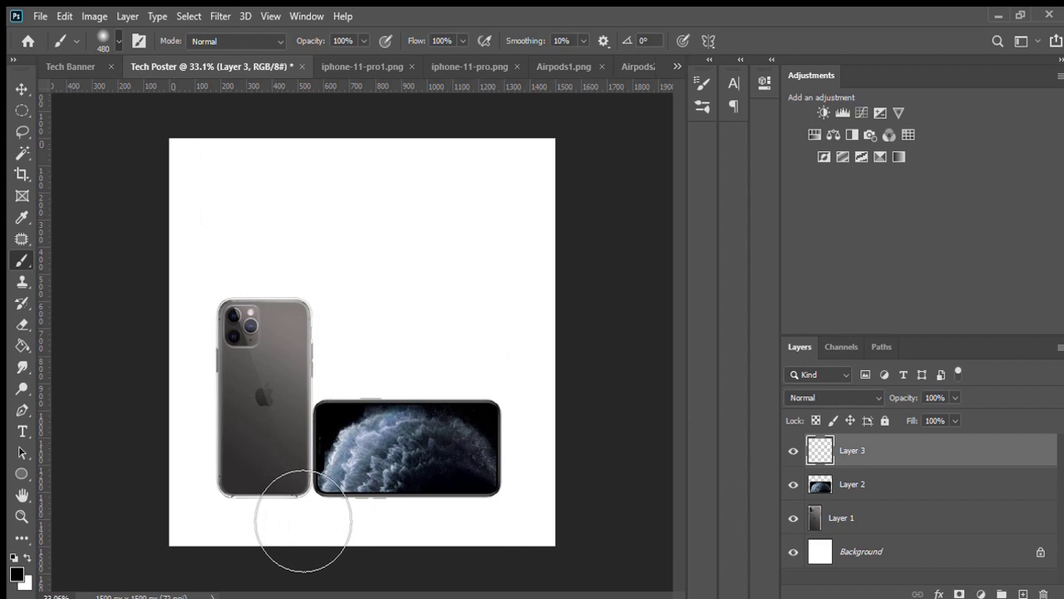
drag(303, 522, 260, 476)
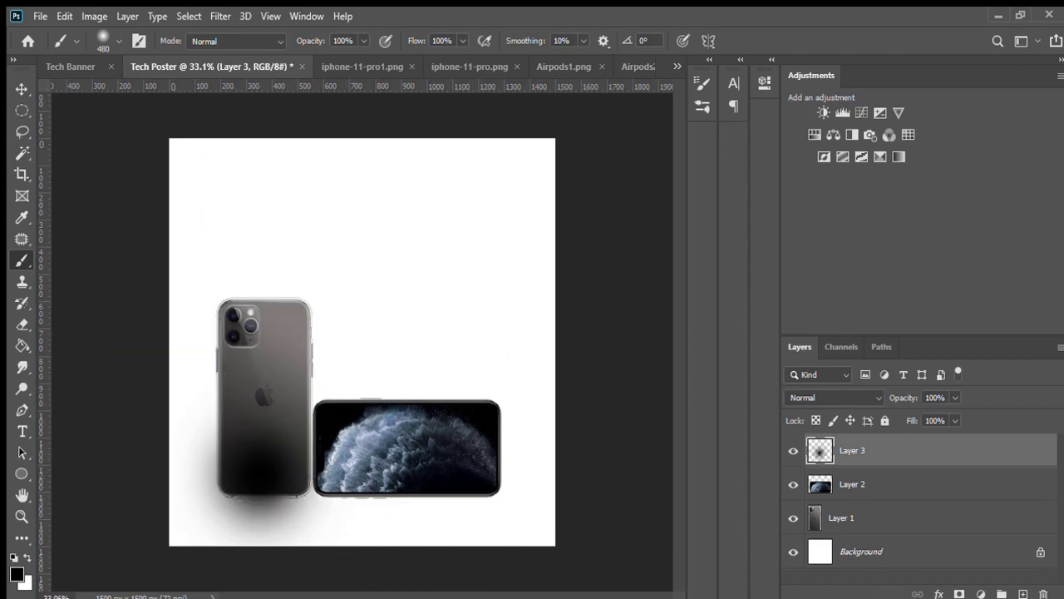
key(ctrl+t)
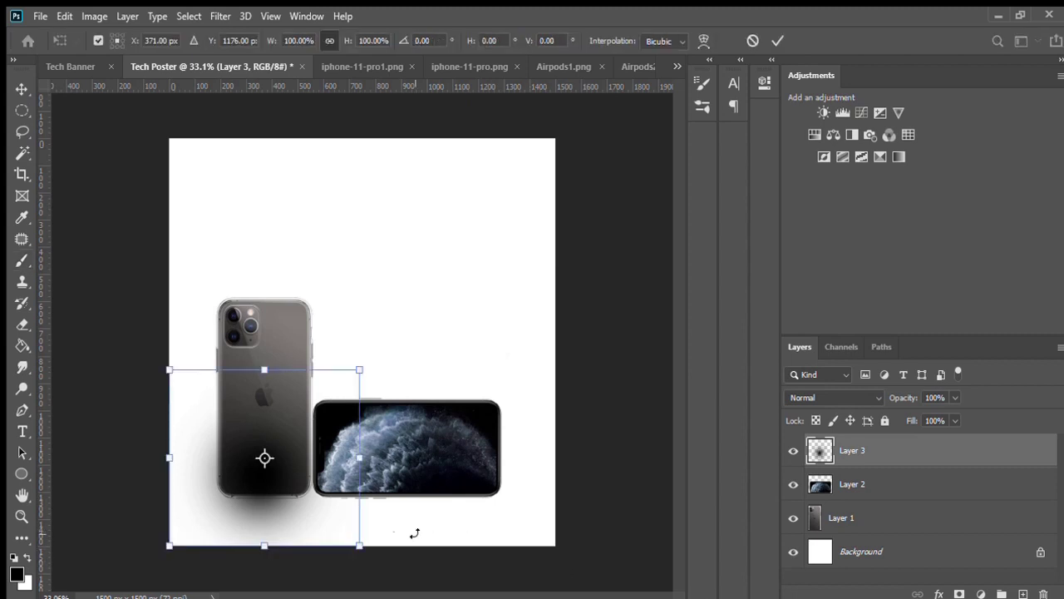
Step: Scale down and flatten the painted shadow into a thin strip below the upright phone
mouse_move(358, 546)
mouse_down()
mouse_move(363, 456)
mouse_move(313, 438)
mouse_move(290, 450)
mouse_move(399, 463)
mouse_up()
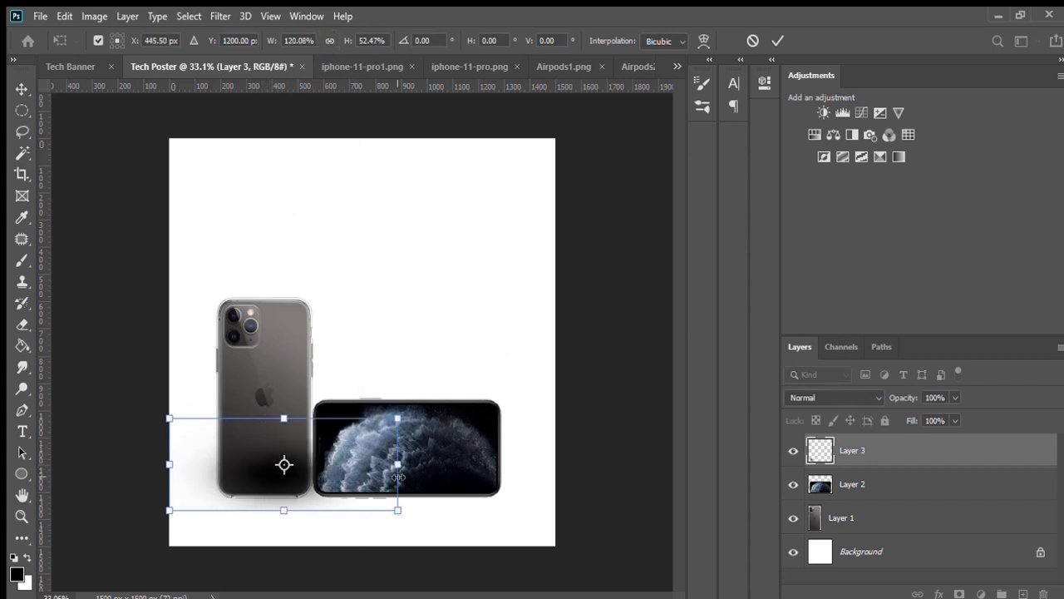
drag(326, 458, 317, 505)
mouse_move(275, 462)
mouse_down()
mouse_move(274, 535)
mouse_move(277, 517)
mouse_up()
drag(389, 528, 300, 515)
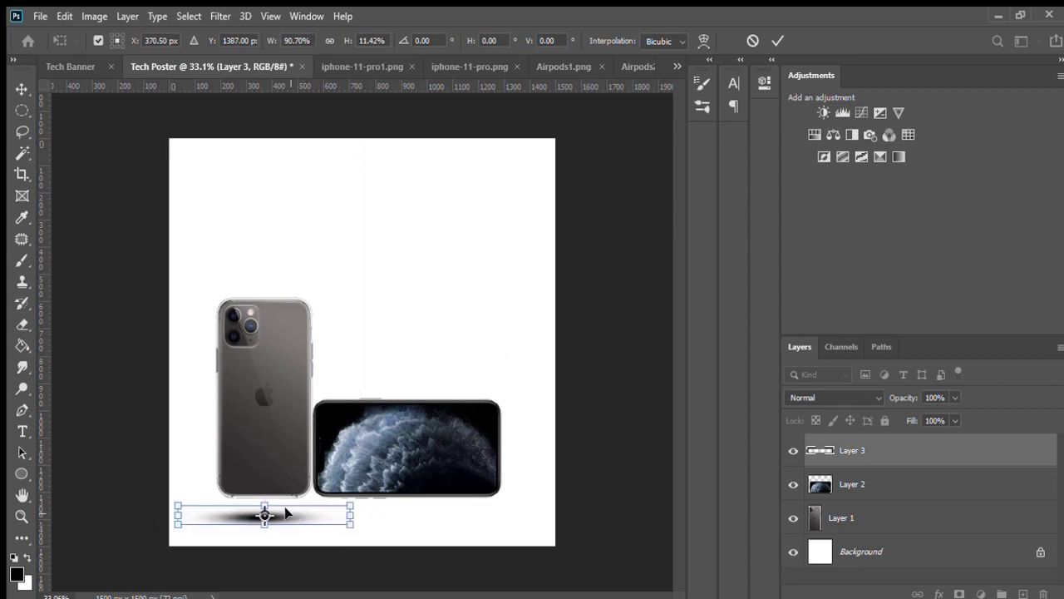
mouse_move(265, 524)
mouse_down()
mouse_move(268, 513)
mouse_move(289, 516)
mouse_up()
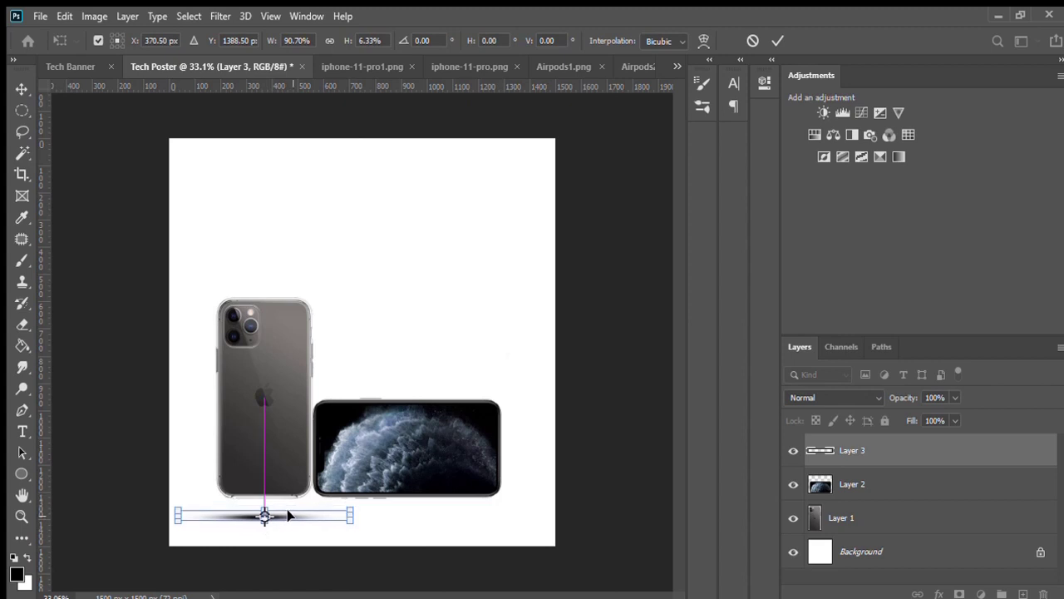
key(Return)
key(b)
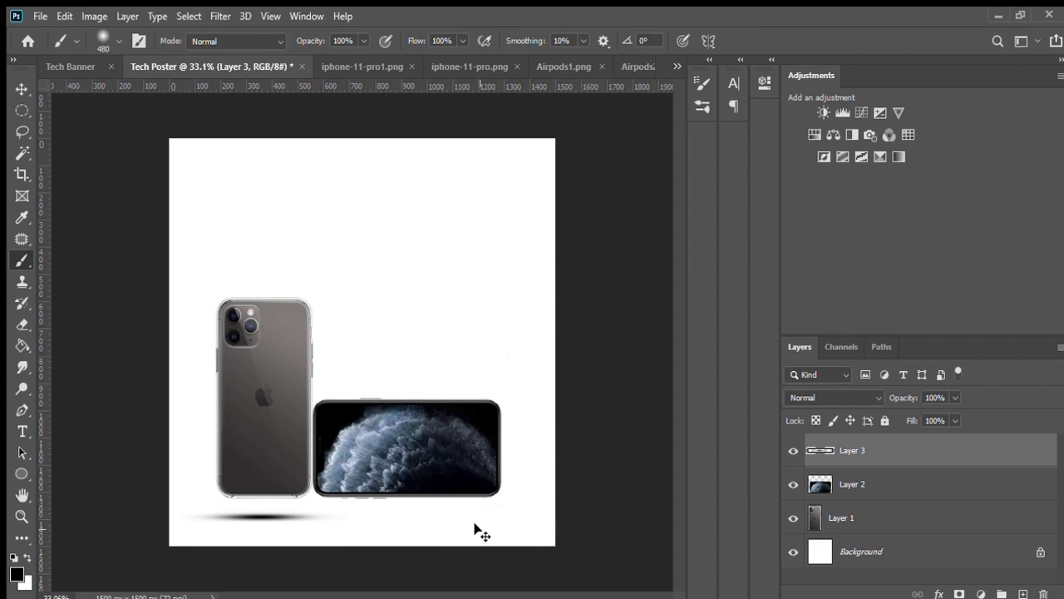
Step: Narrow the shadow slightly and nudge it right and up until it sits just beneath the phone
key(ctrl+t)
drag(349, 522, 333, 524)
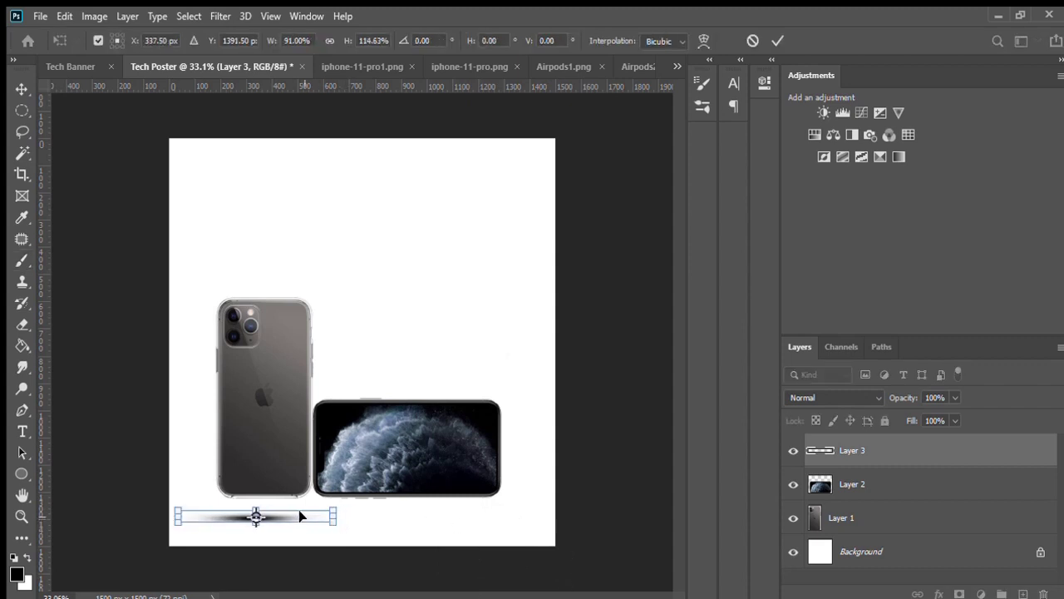
key(Right)
key(Right)
key(Right)
key(Right)
key(Right)
key(Right)
key(Right)
key(Right)
key(Right)
key(Right)
key(Right)
key(Right)
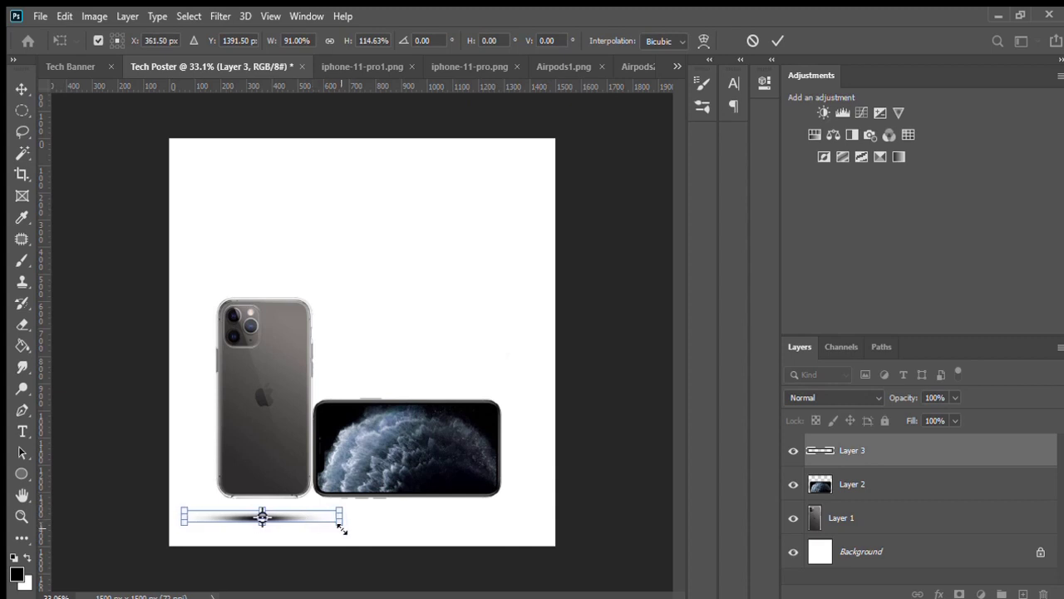
drag(340, 525, 323, 526)
key(Right)
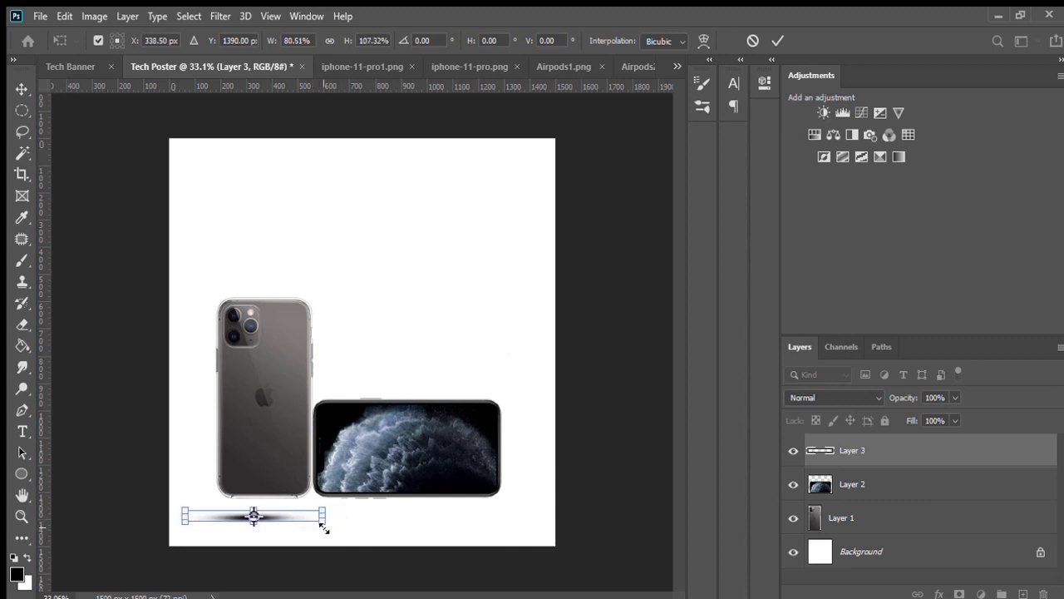
key(shift+Right)
key(shift+Right)
key(shift+Right)
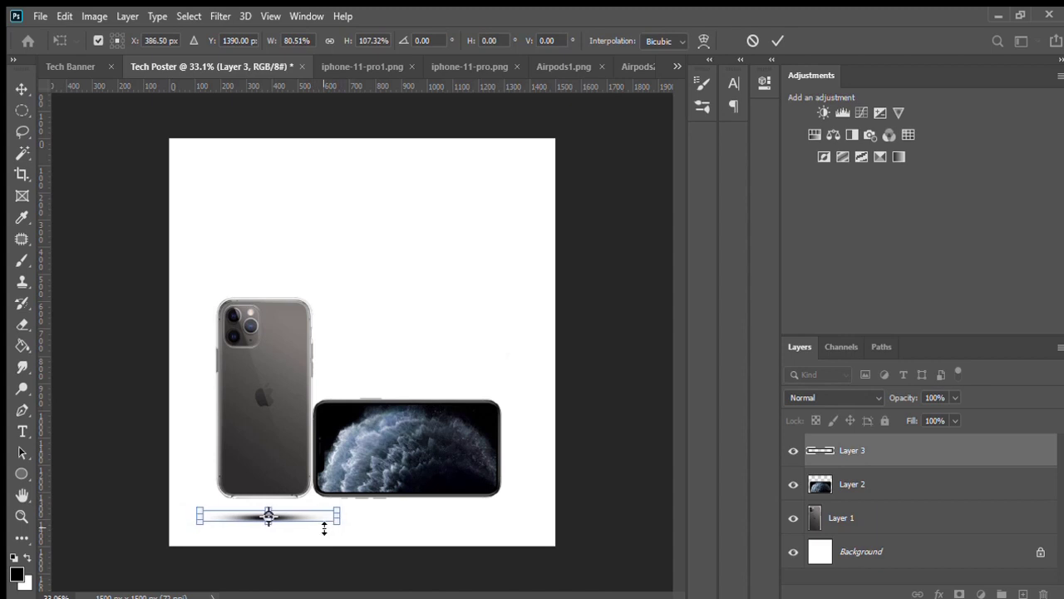
key(Up)
key(Up)
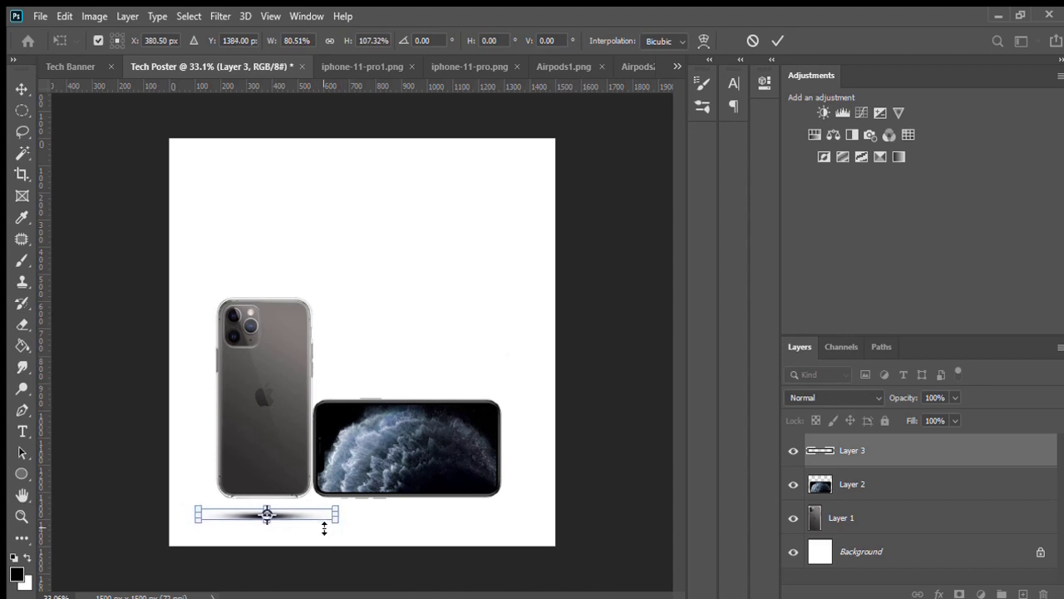
key(Return)
key(b)
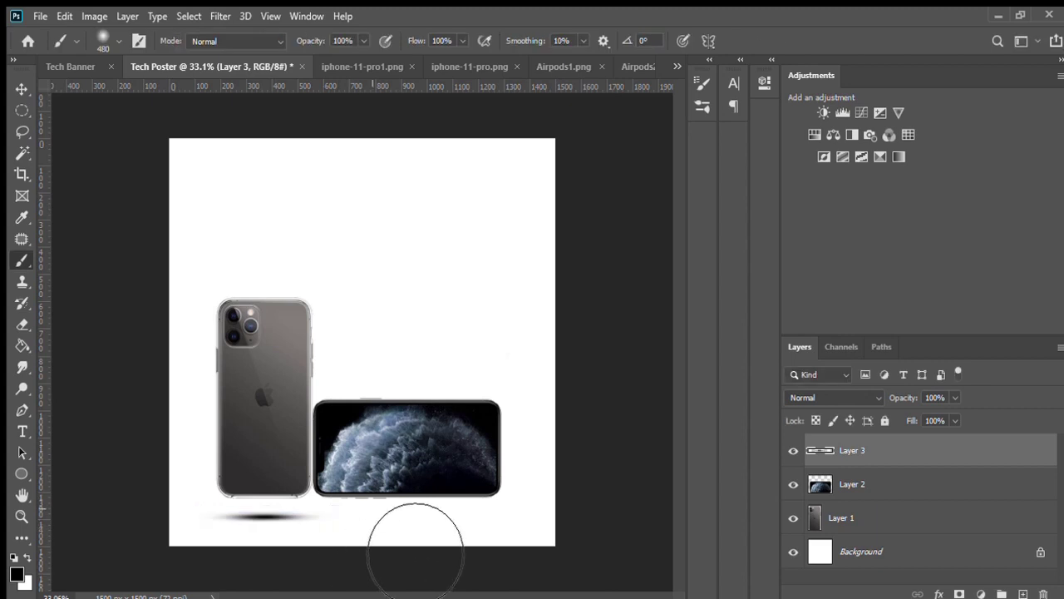
Step: Paint a soft shadow on new Layer 4 and squash it flat under the landscape phone
click(1023, 594)
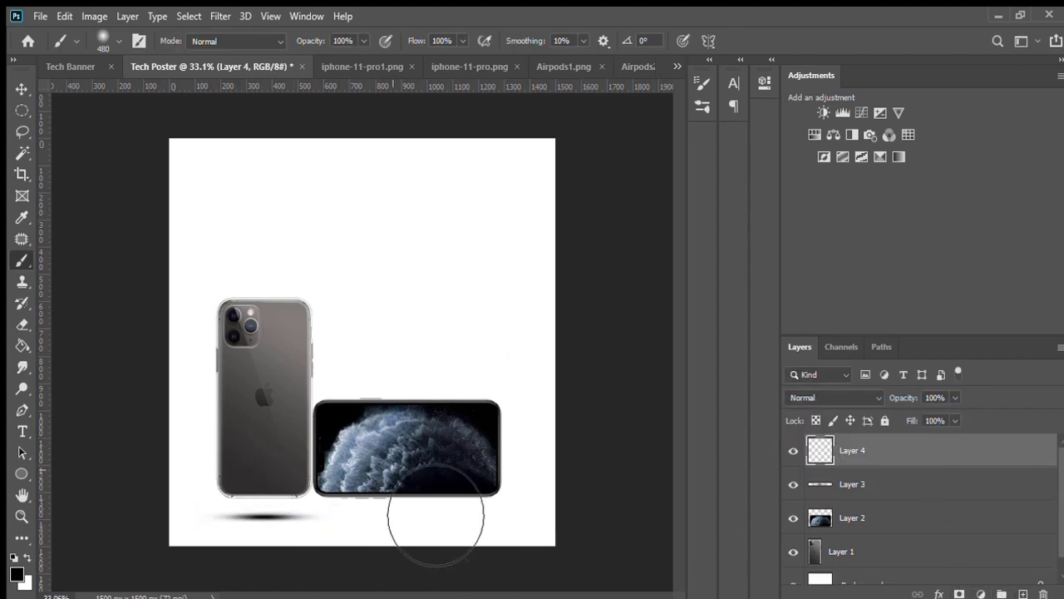
drag(374, 486, 424, 486)
key(ctrl+t)
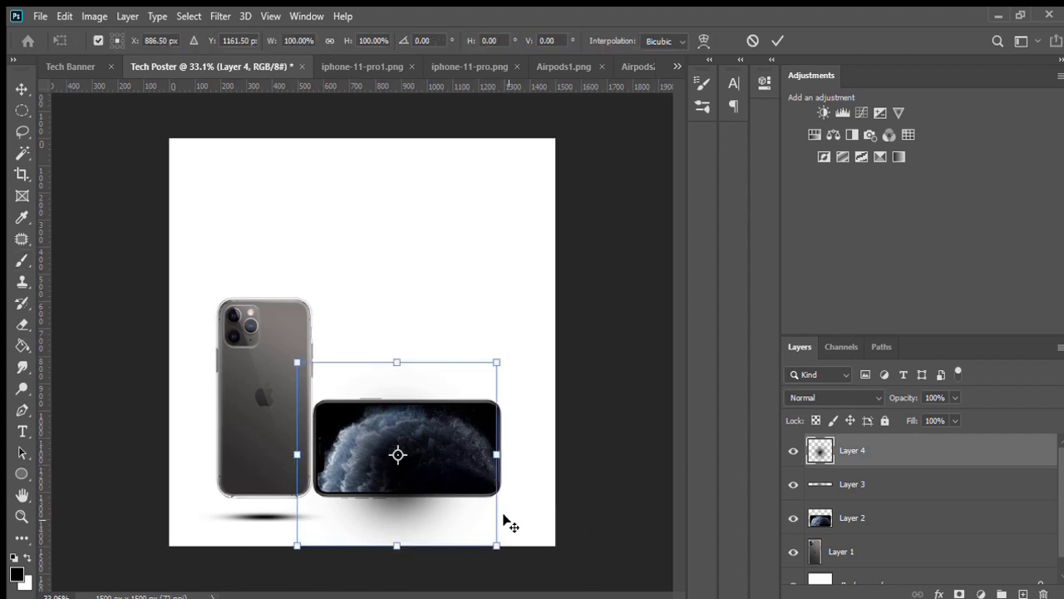
drag(397, 362, 397, 532)
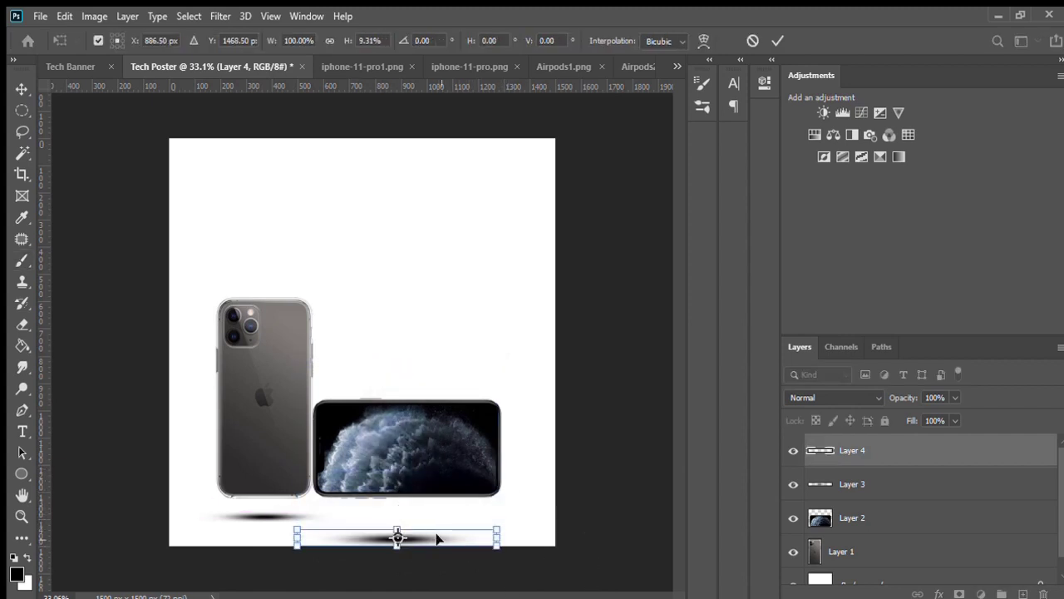
drag(440, 536, 436, 506)
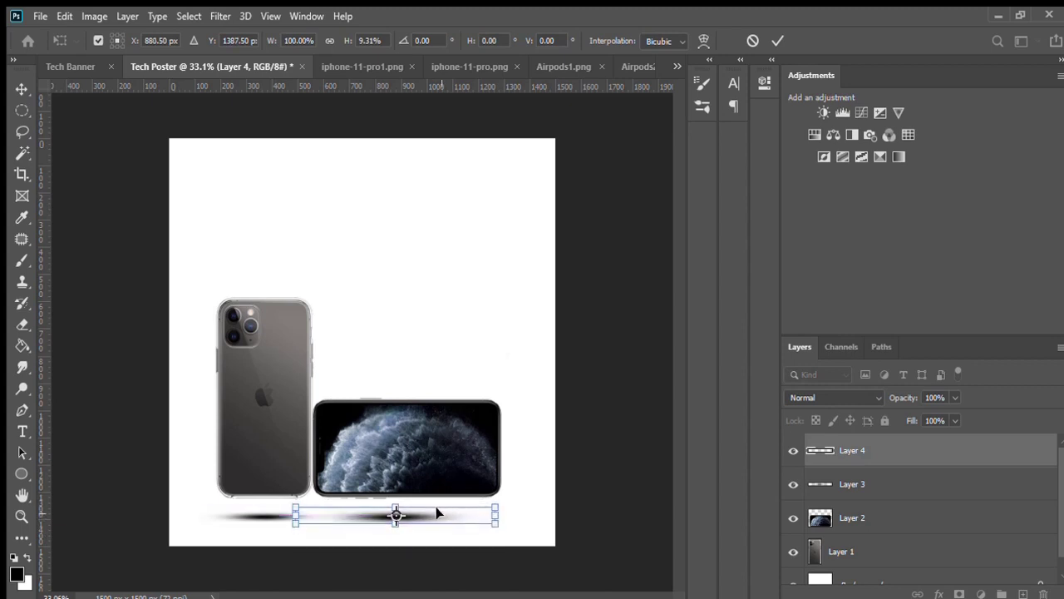
Step: Widen the second shadow to both sides and flatten it further beneath the landscape phone
drag(495, 517, 555, 518)
drag(302, 513, 264, 513)
drag(411, 525, 412, 517)
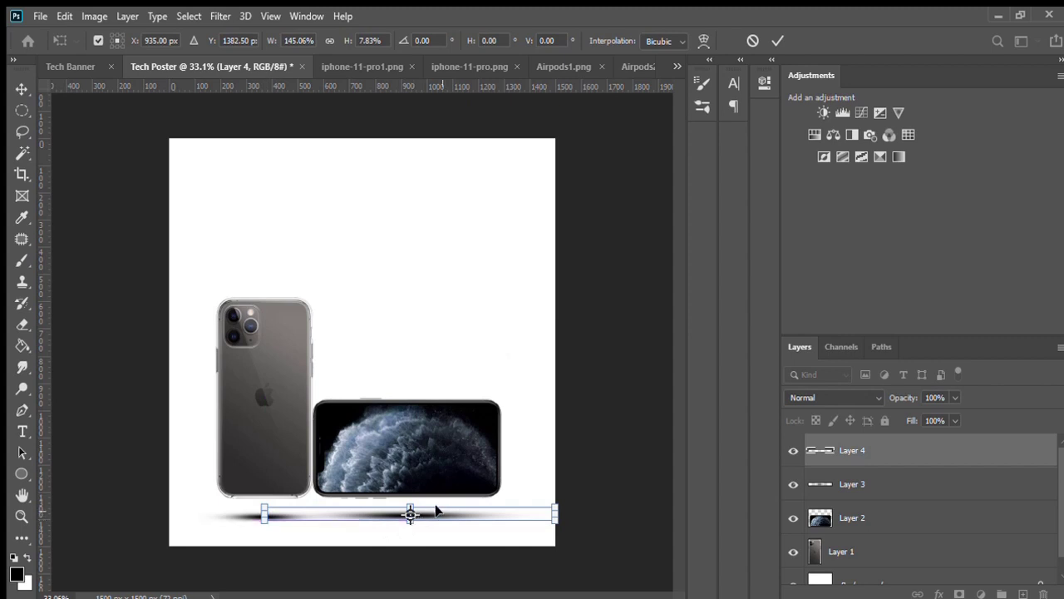
drag(410, 506, 409, 510)
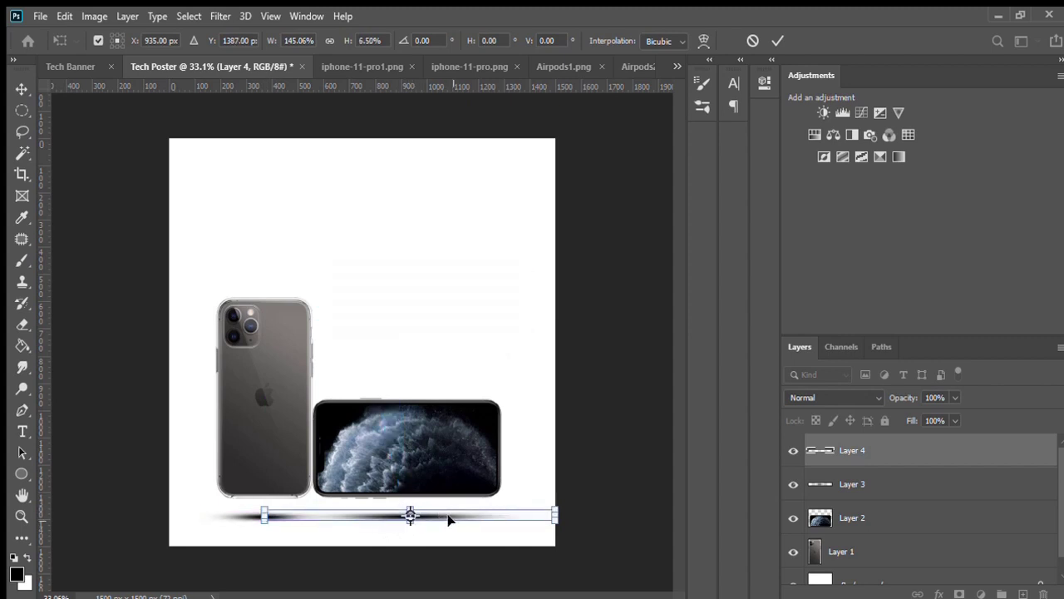
key(Return)
key(b)
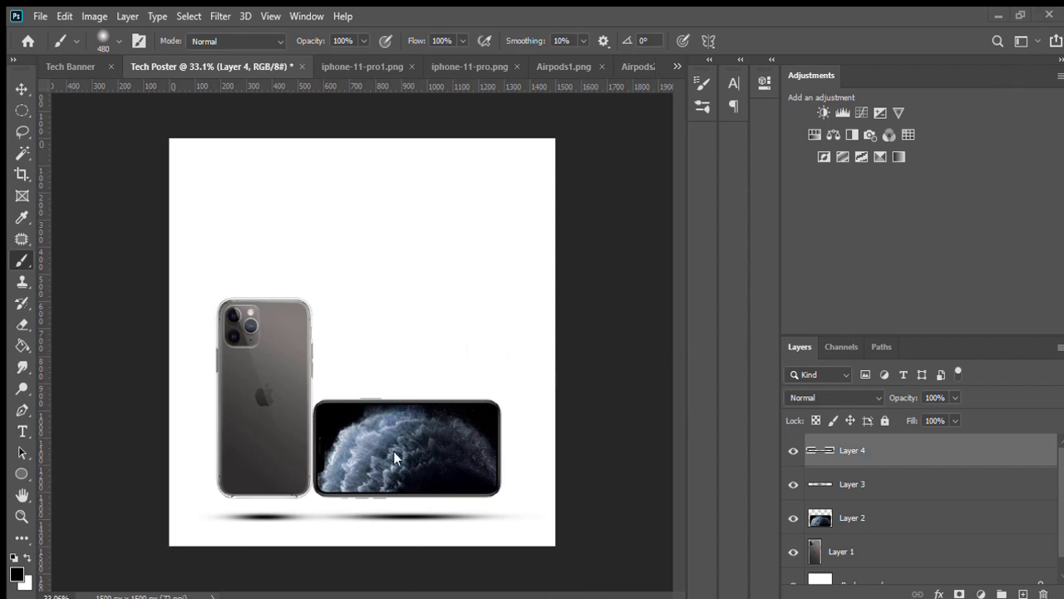
scroll(903, 479, down, 1)
scroll(903, 479, up, 1)
Step: Select Layers 1–4 and nudge both phones and shadows together left and down
click(882, 483)
ctrl+click(881, 451)
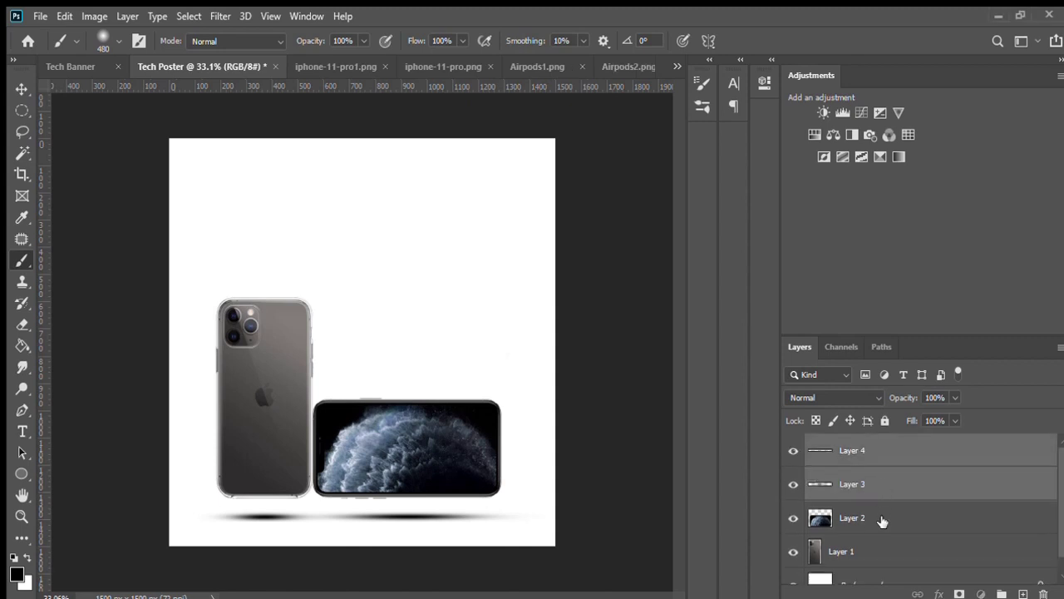
ctrl+click(881, 517)
ctrl+click(876, 553)
key(ctrl+t)
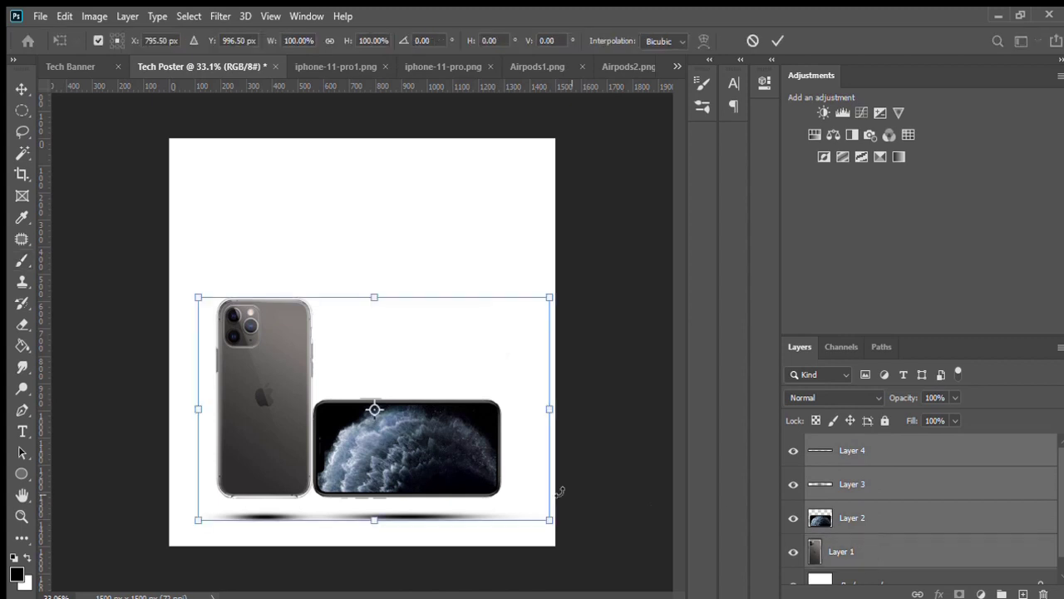
mouse_move(418, 446)
mouse_down()
mouse_move(405, 447)
mouse_move(409, 436)
mouse_move(454, 473)
mouse_up()
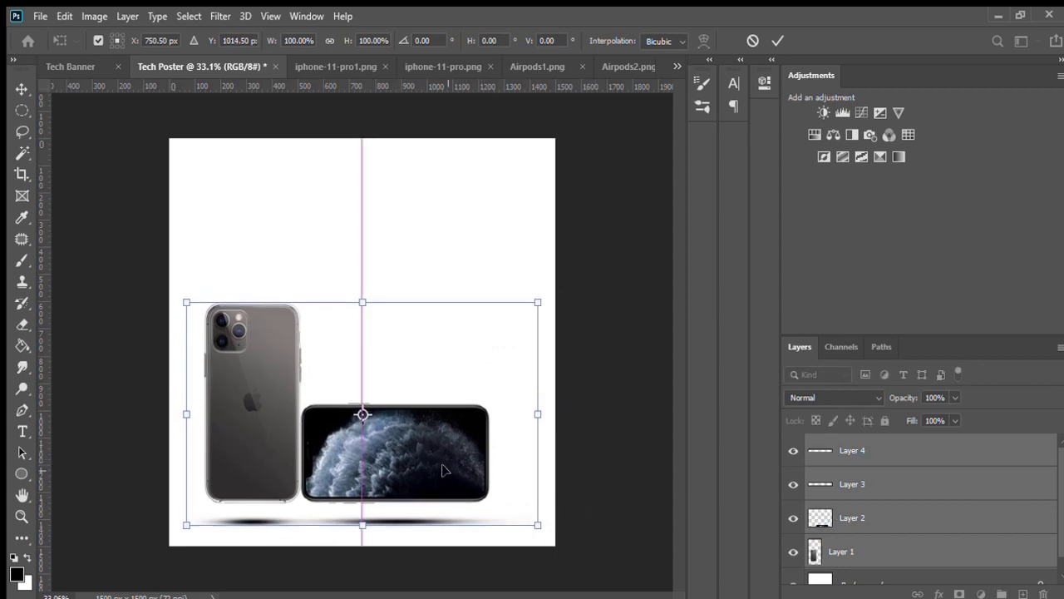
key(b)
Step: Merge Layers 1–4 into a single Layer 4 and reposition the merged phones slightly
click(873, 487)
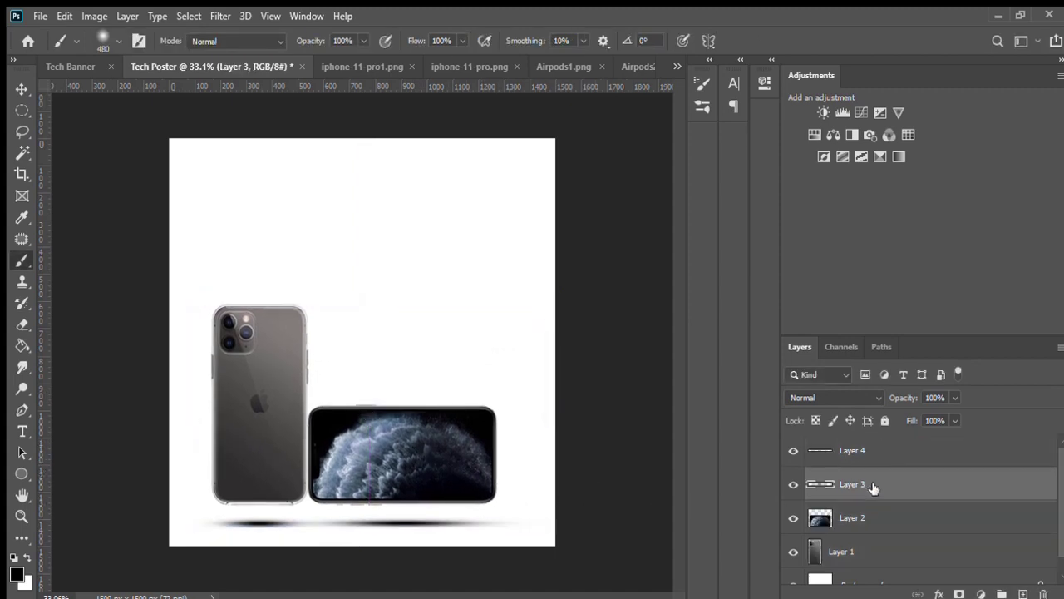
shift+click(872, 447)
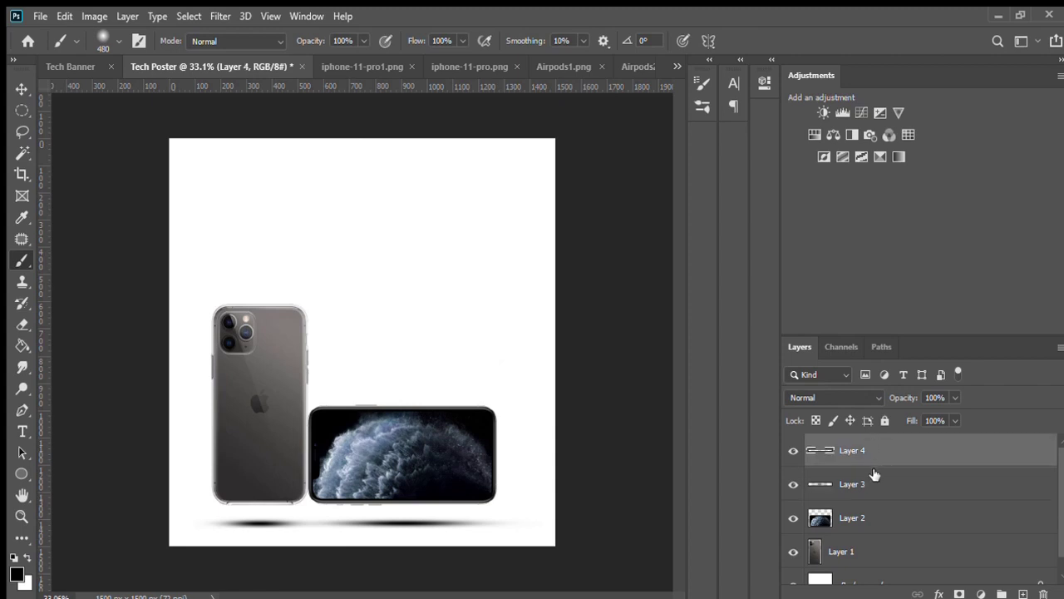
shift+click(874, 513)
shift+click(869, 544)
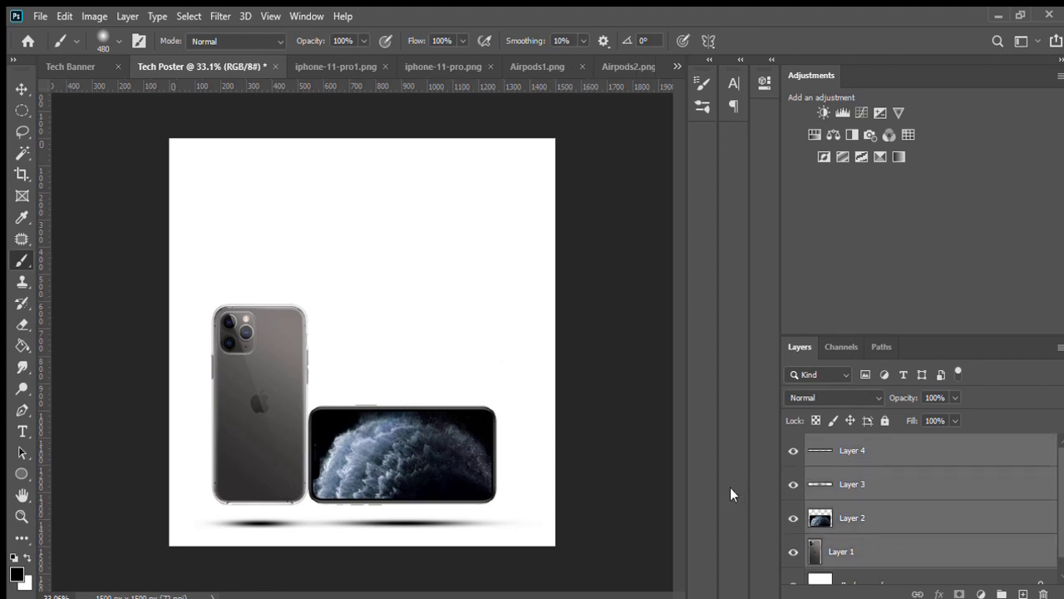
key(ctrl+e)
key(ctrl+t)
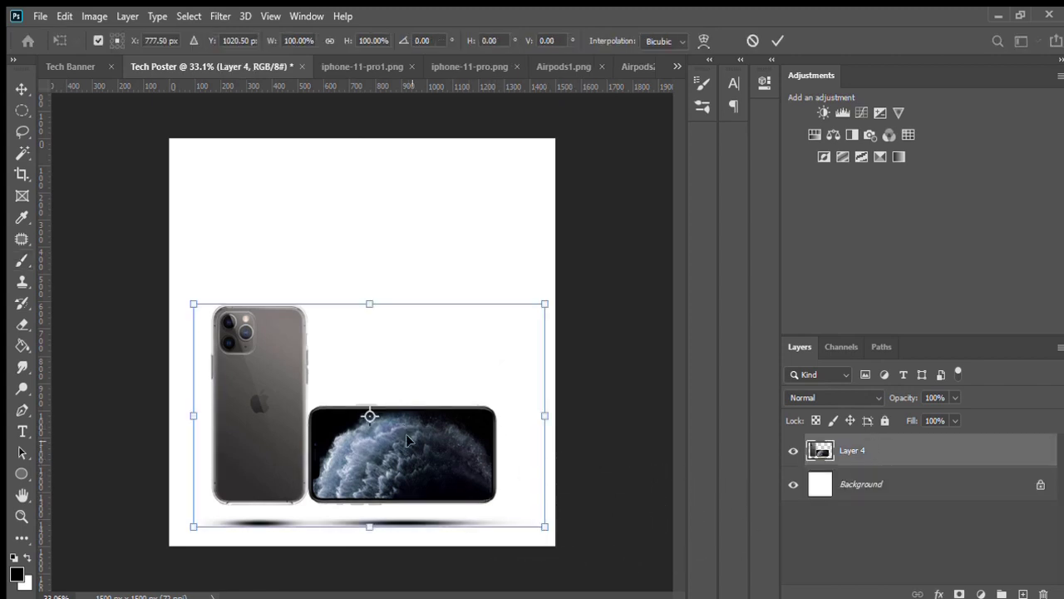
mouse_move(406, 435)
mouse_down()
mouse_move(346, 427)
mouse_move(437, 460)
mouse_move(414, 459)
mouse_up()
key(b)
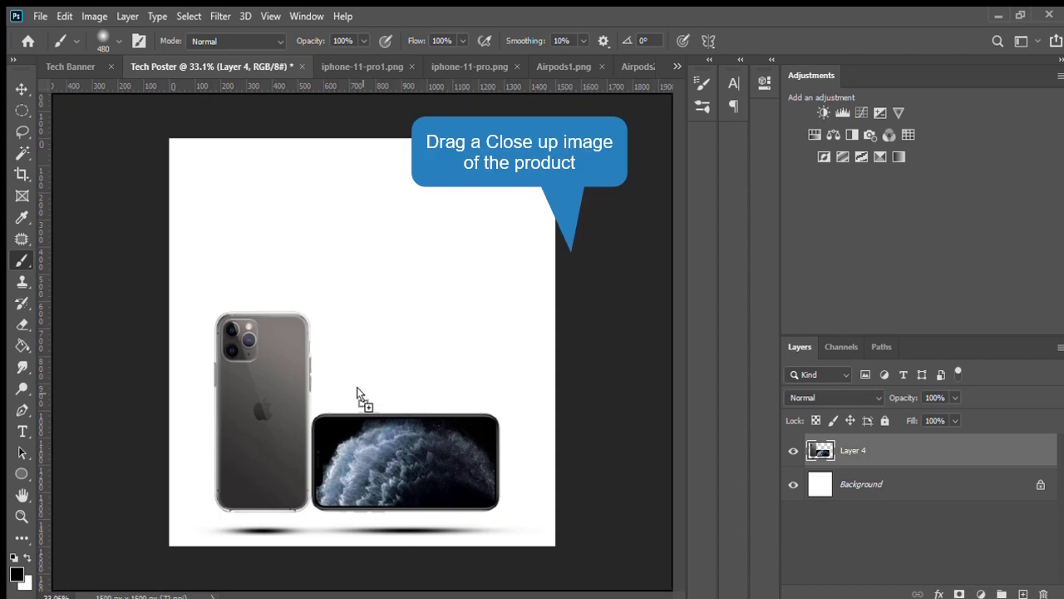
Step: Place the close-up iPhone camera photo on the poster and scale it proportionally to about 283%
drag(357, 387, 358, 387)
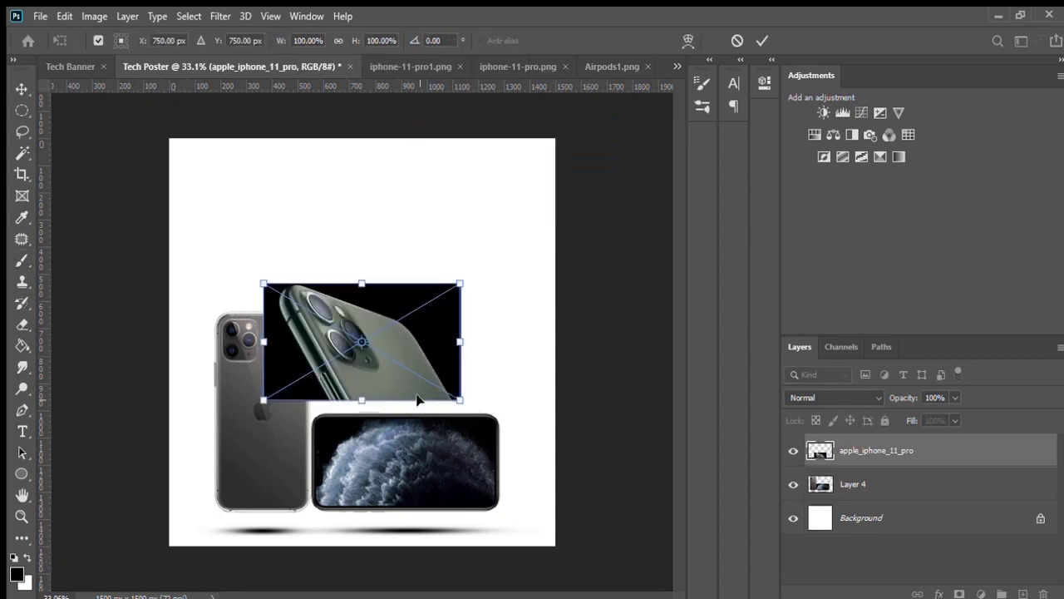
drag(456, 397, 589, 574)
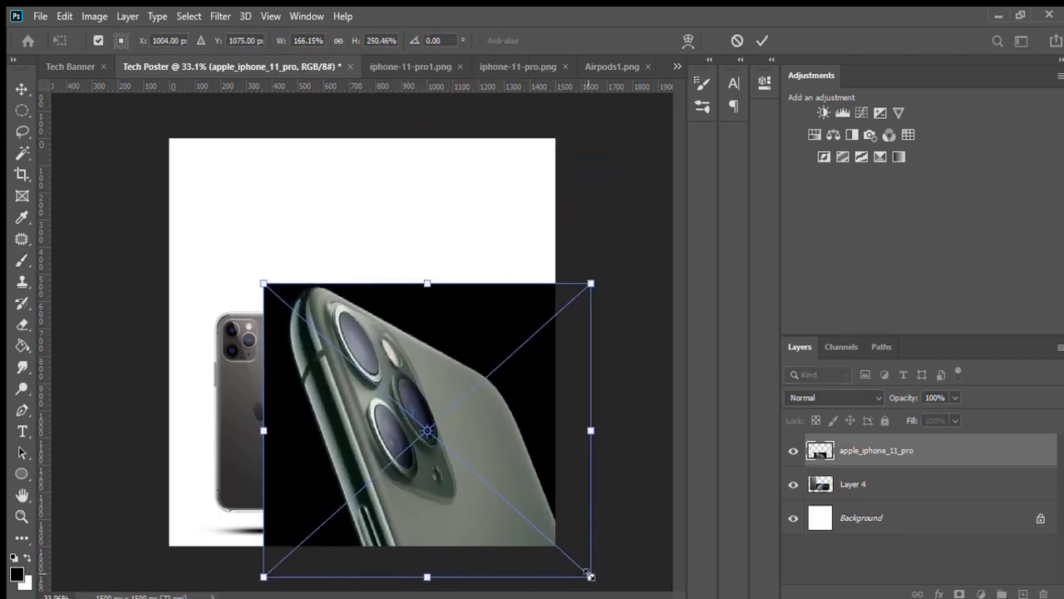
key(ctrl+z)
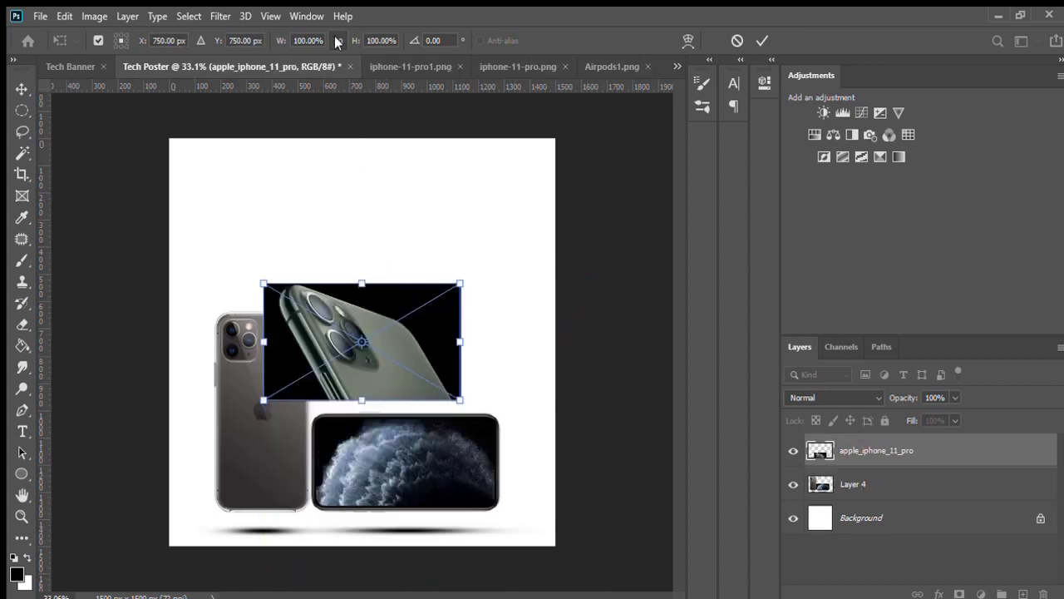
drag(460, 399, 654, 574)
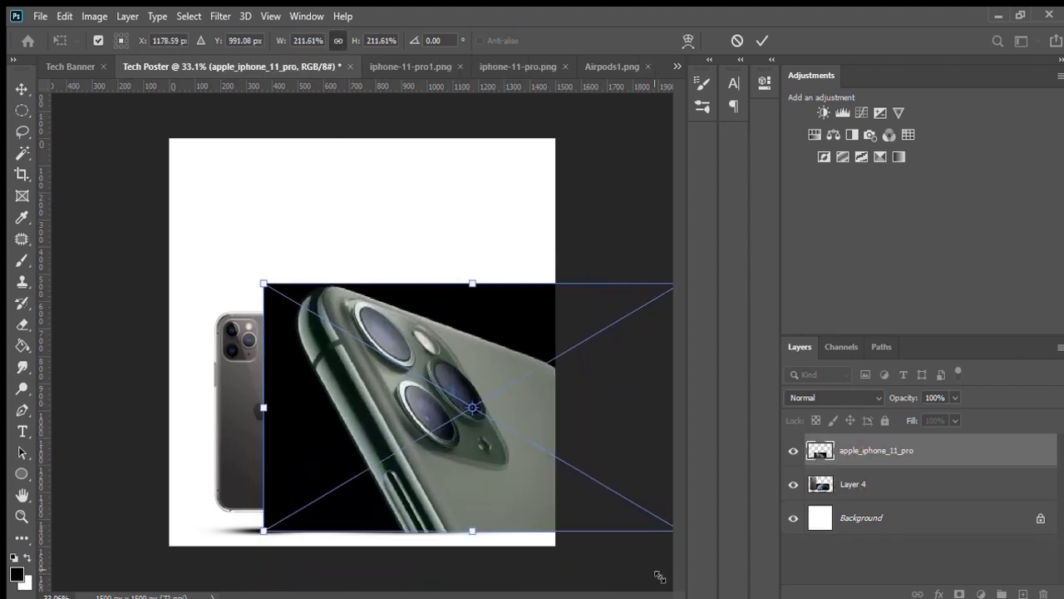
mouse_move(487, 481)
mouse_down()
mouse_move(437, 450)
mouse_move(378, 325)
mouse_up()
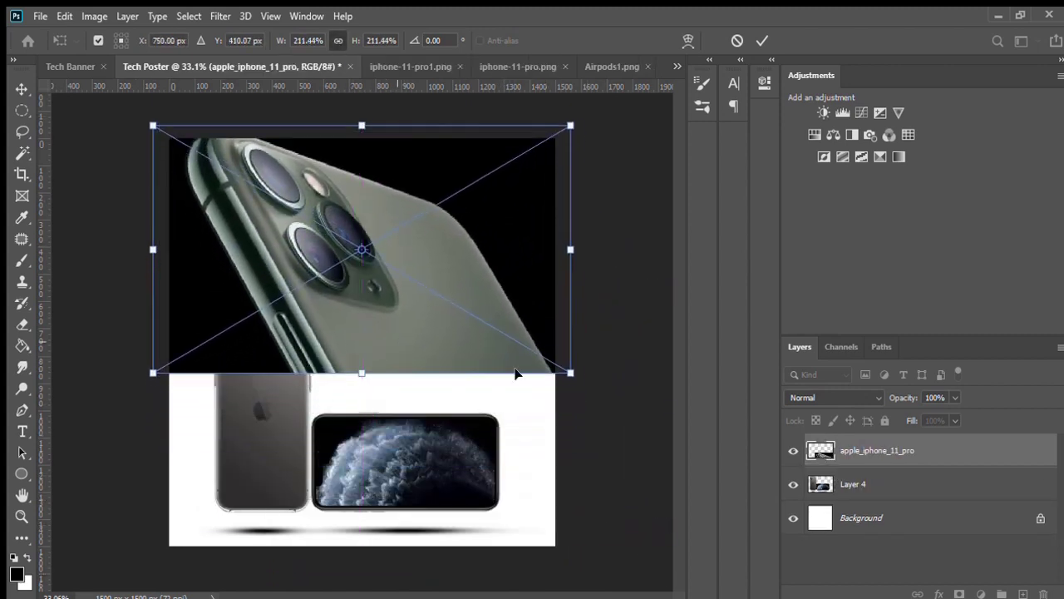
drag(568, 374, 707, 455)
mouse_move(539, 418)
mouse_down()
mouse_move(506, 499)
mouse_move(536, 495)
mouse_up()
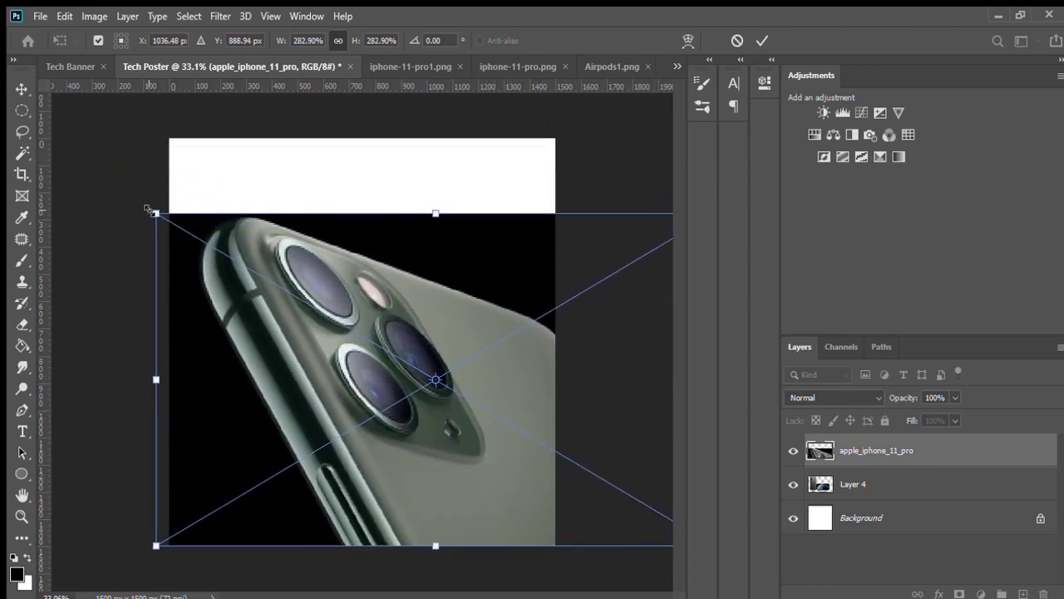
Step: Enlarge the close-up to about 350% to fill the poster, and move its layer behind the phones
mouse_move(152, 210)
mouse_down()
mouse_move(140, 177)
mouse_move(103, 163)
mouse_up()
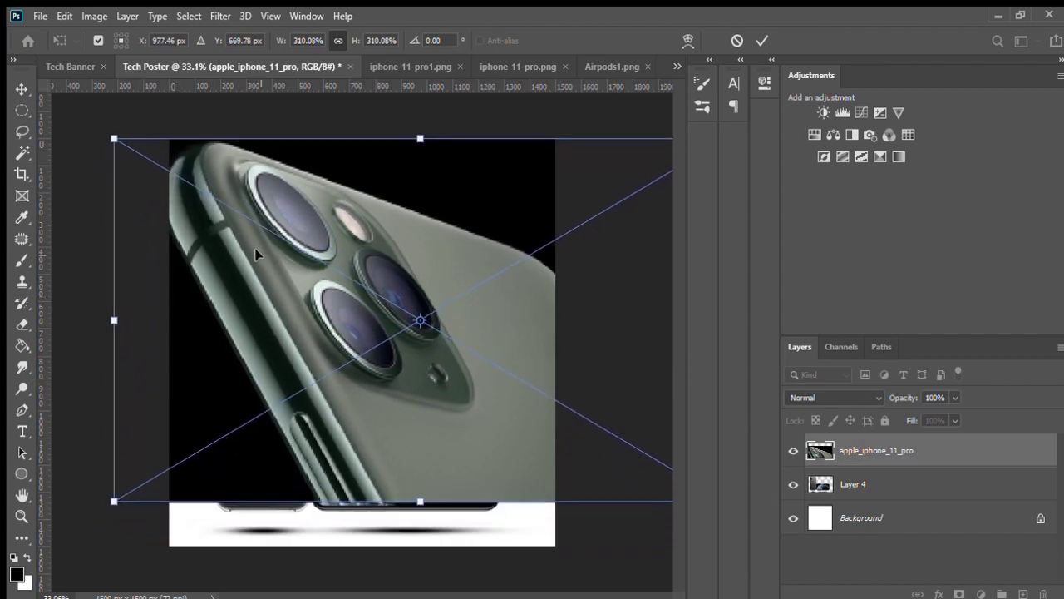
drag(126, 396, 137, 352)
drag(114, 501, 60, 532)
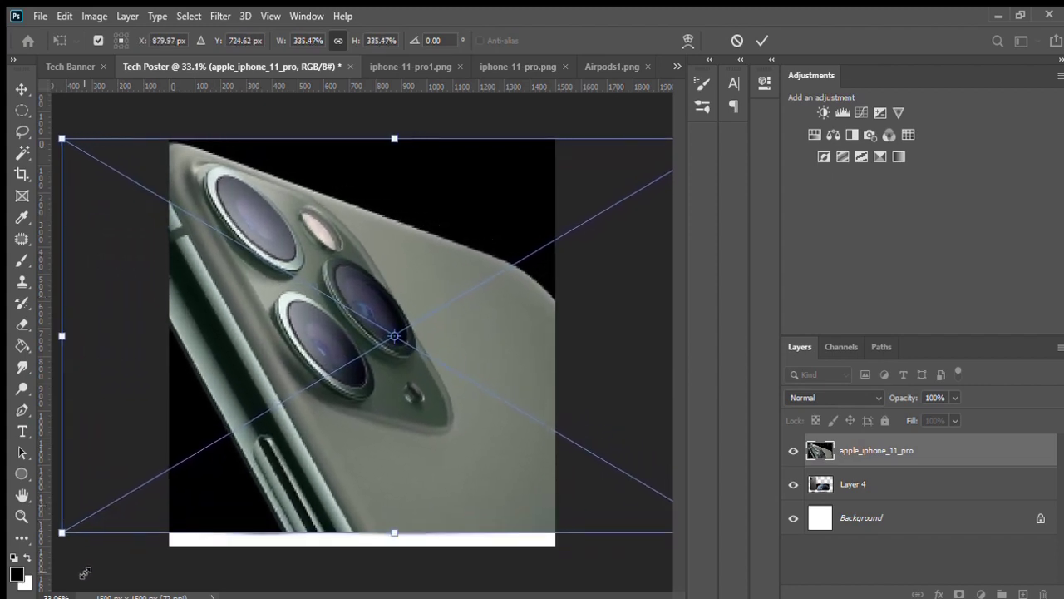
mouse_move(233, 467)
mouse_down()
mouse_move(253, 487)
mouse_move(308, 477)
mouse_up()
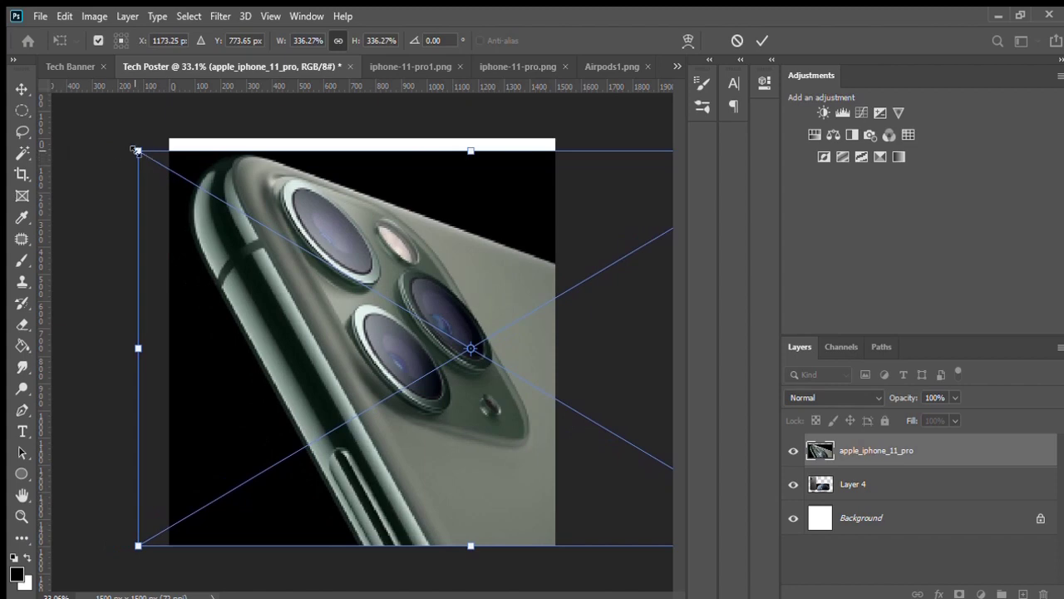
drag(138, 149, 112, 123)
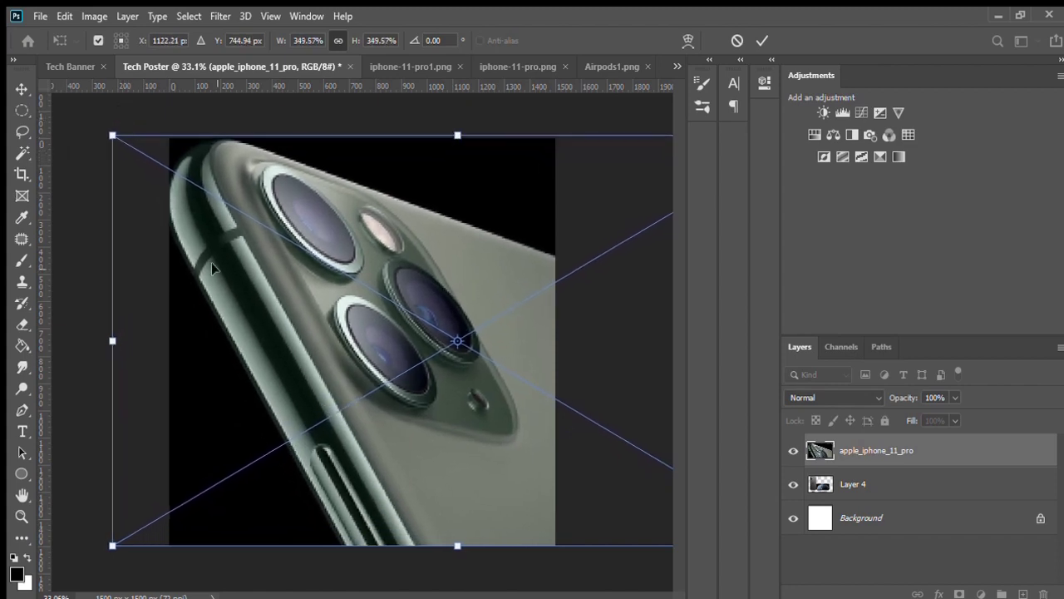
drag(223, 273, 248, 276)
mouse_move(357, 409)
mouse_down()
mouse_move(379, 433)
mouse_move(389, 418)
mouse_up()
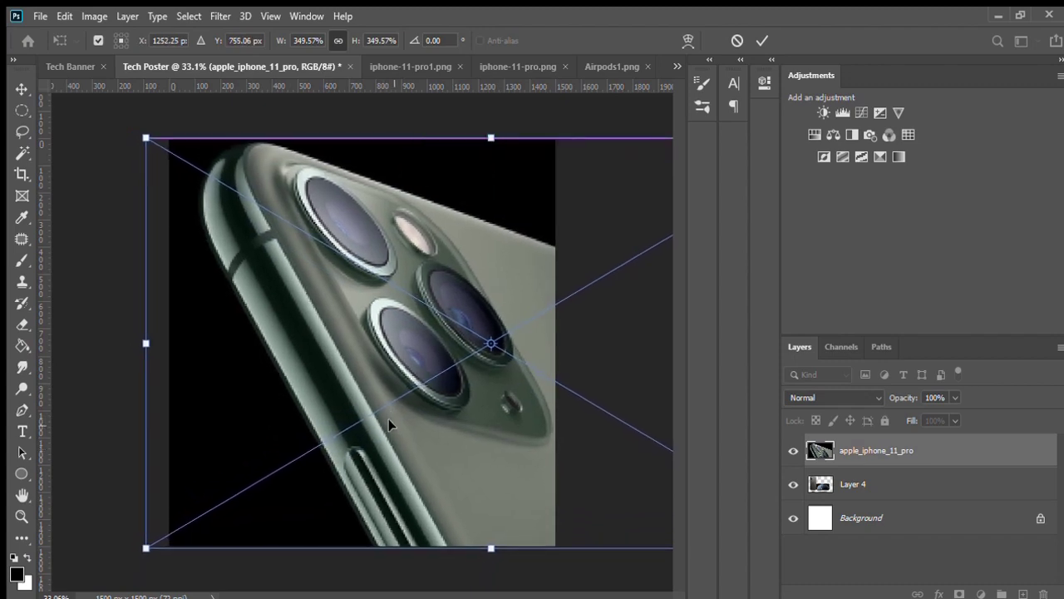
drag(388, 419, 378, 419)
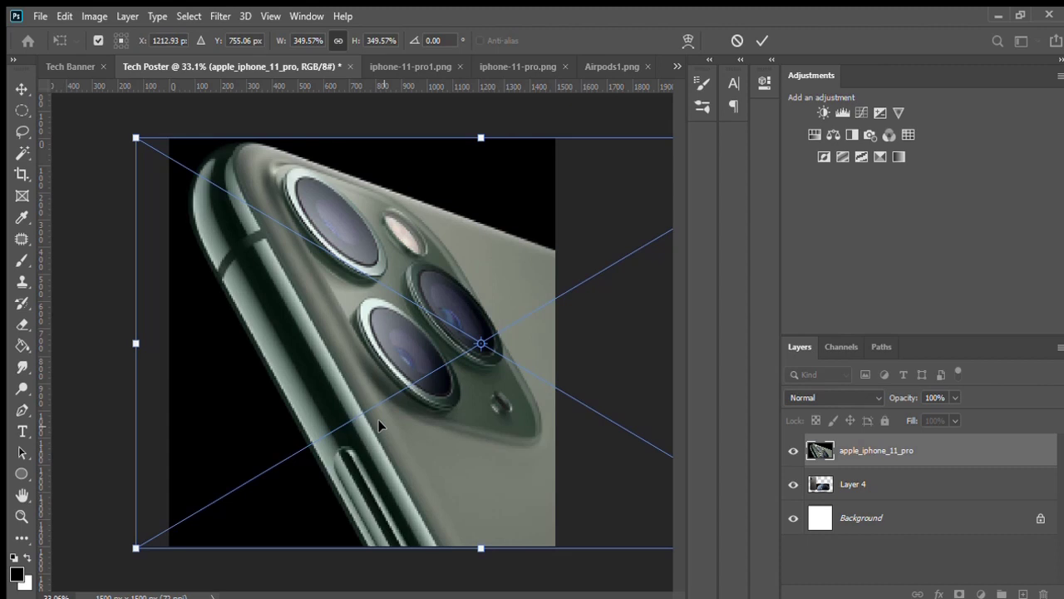
key(b)
drag(889, 450, 887, 499)
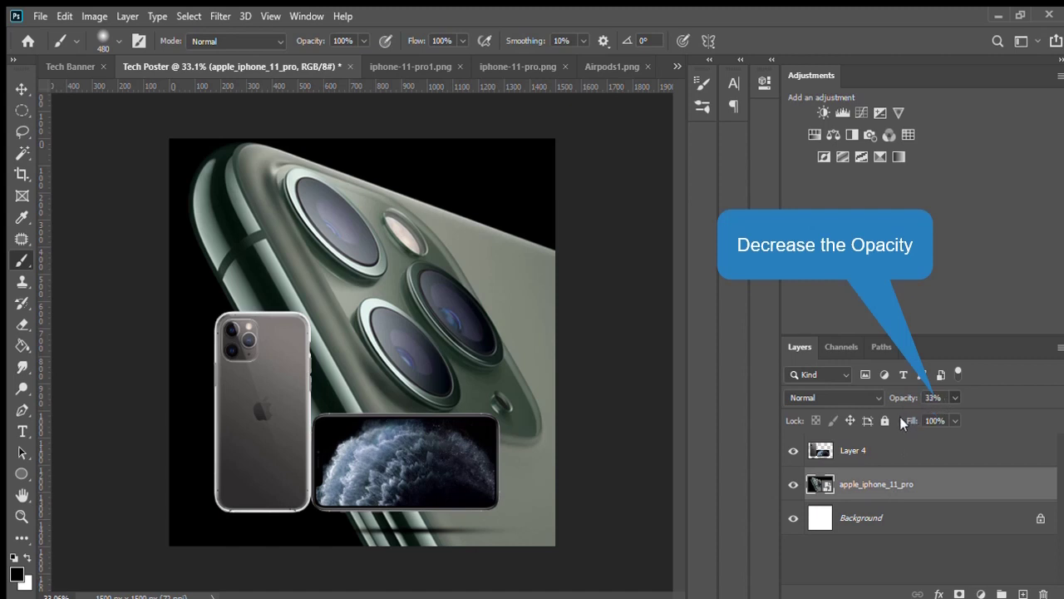
Step: Fade the close-up iPhone photo to 7% opacity and unlock the Background as Layer 0
drag(890, 418, 886, 418)
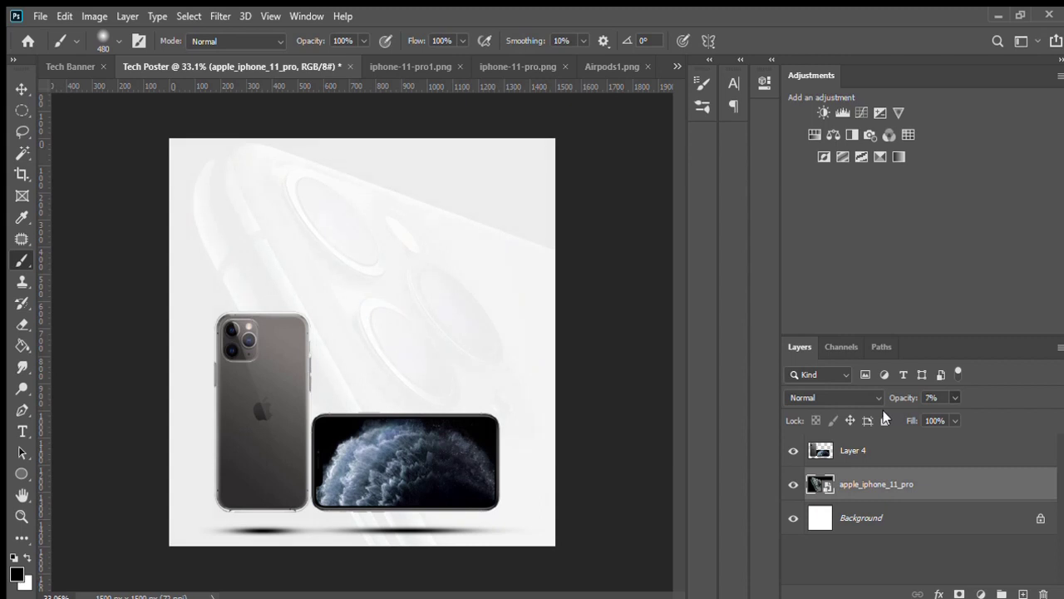
click(866, 526)
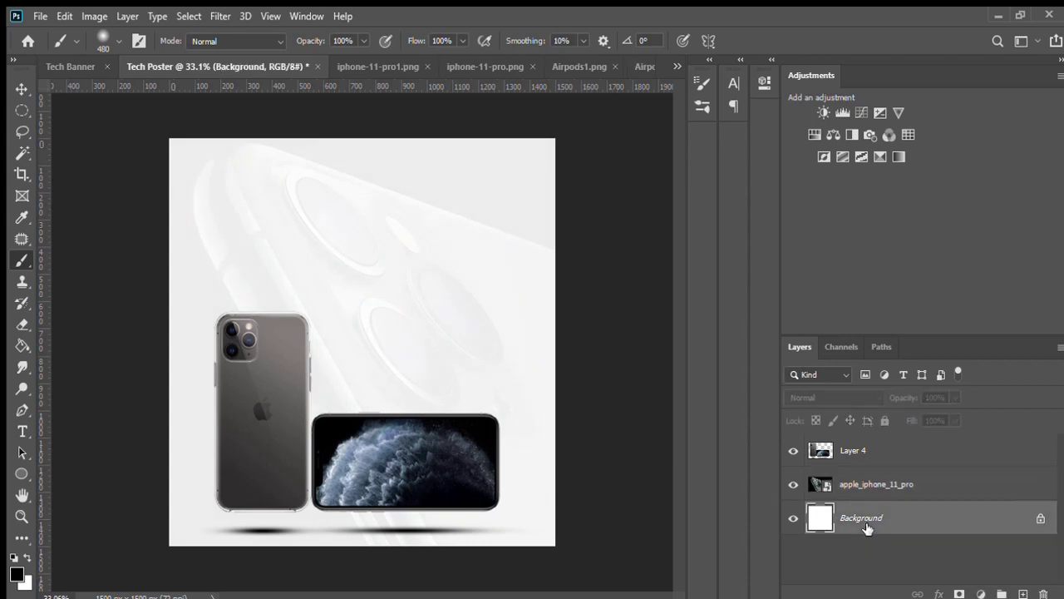
click(1041, 520)
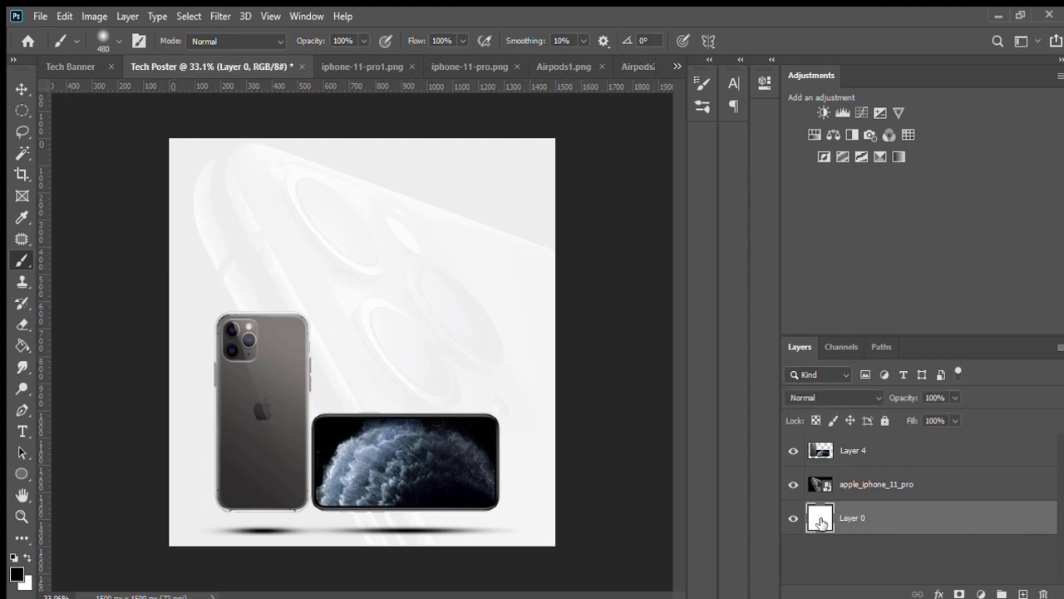
key(h)
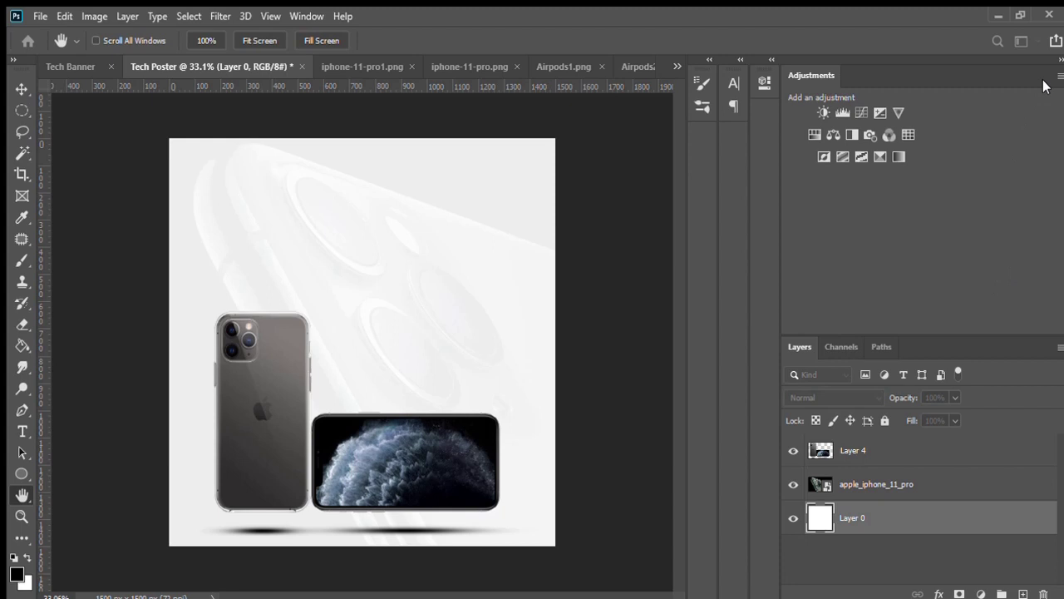
key(b)
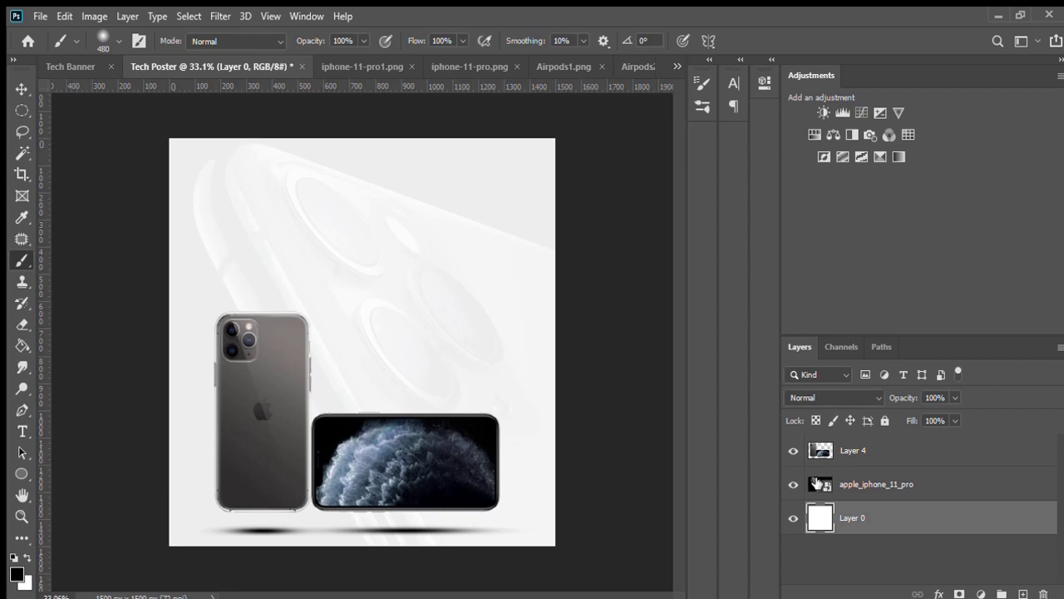
Step: Set the Character text colour to a dark grey sampled from the phone
click(738, 62)
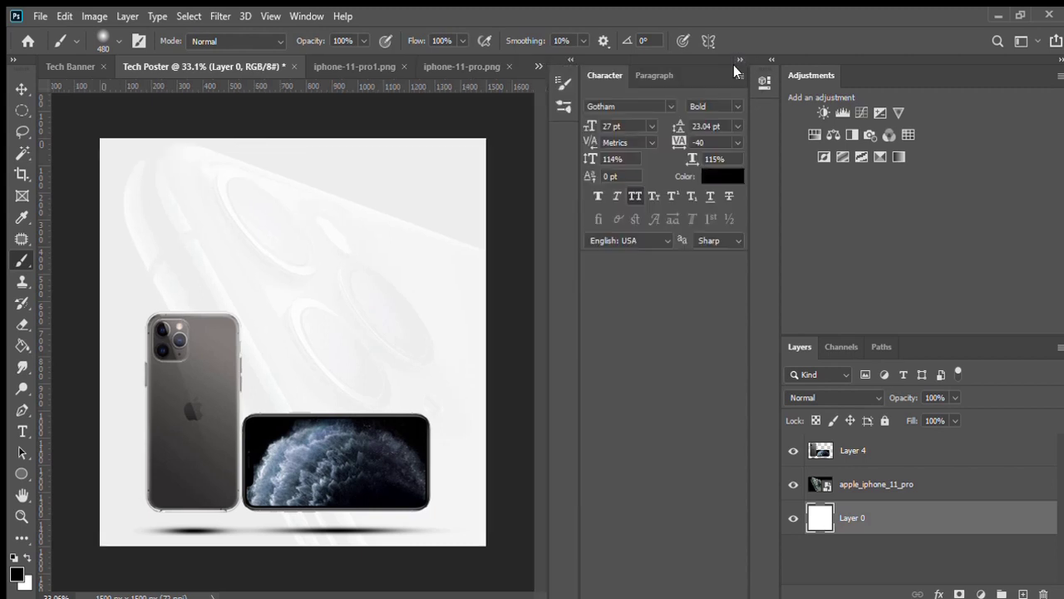
click(730, 174)
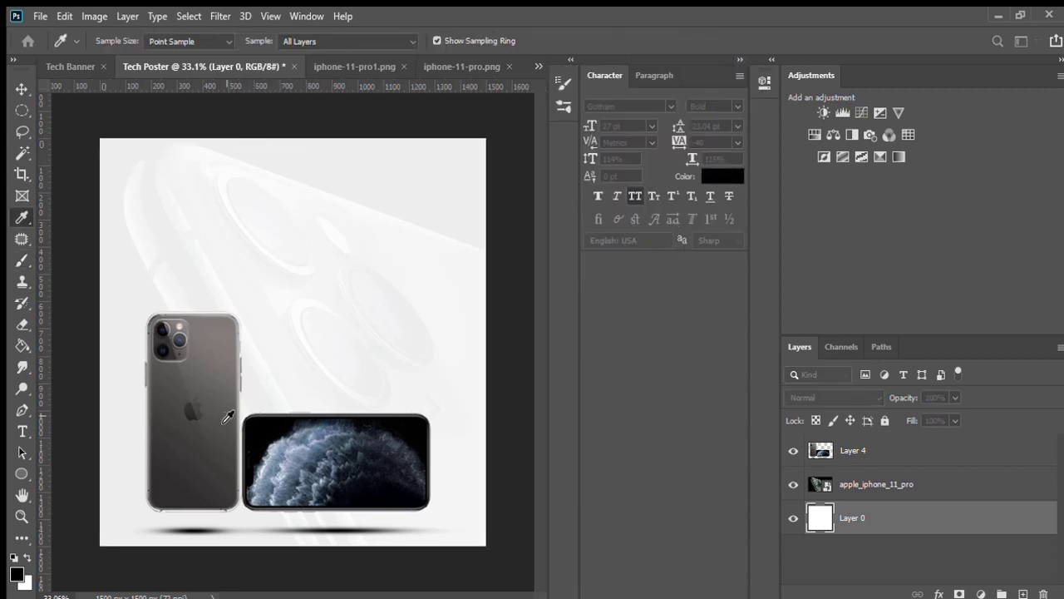
click(184, 456)
key(Return)
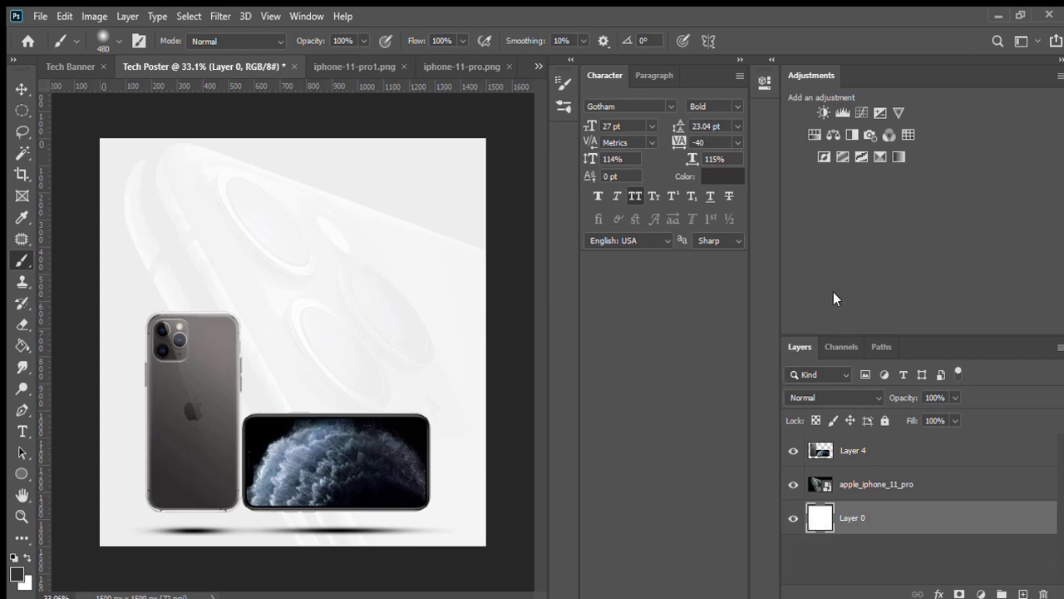
Step: Collapse the Character panel to icons to give the canvas more room
key(h)
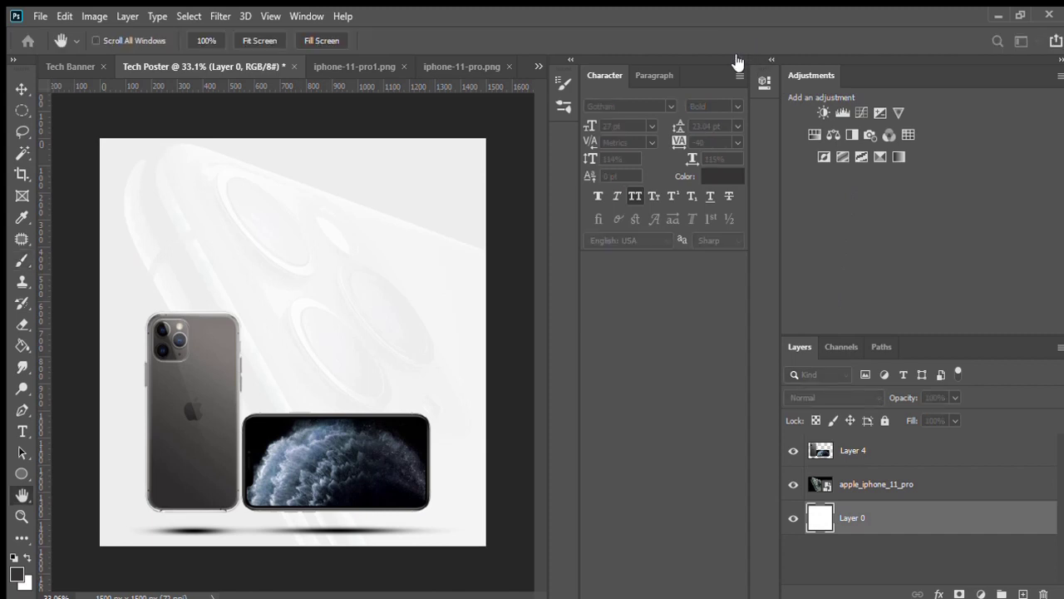
click(739, 60)
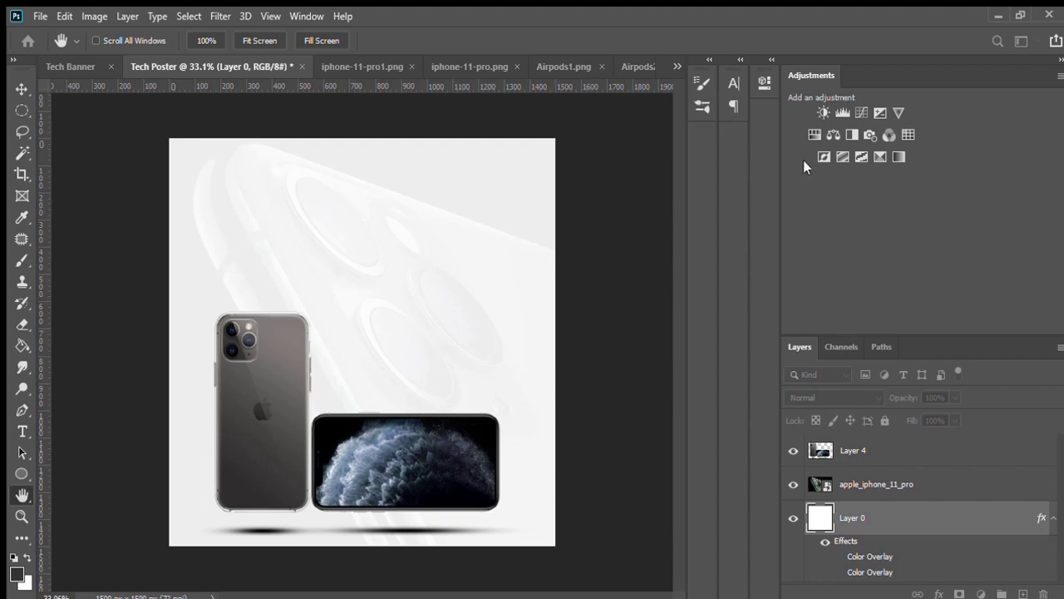
key(b)
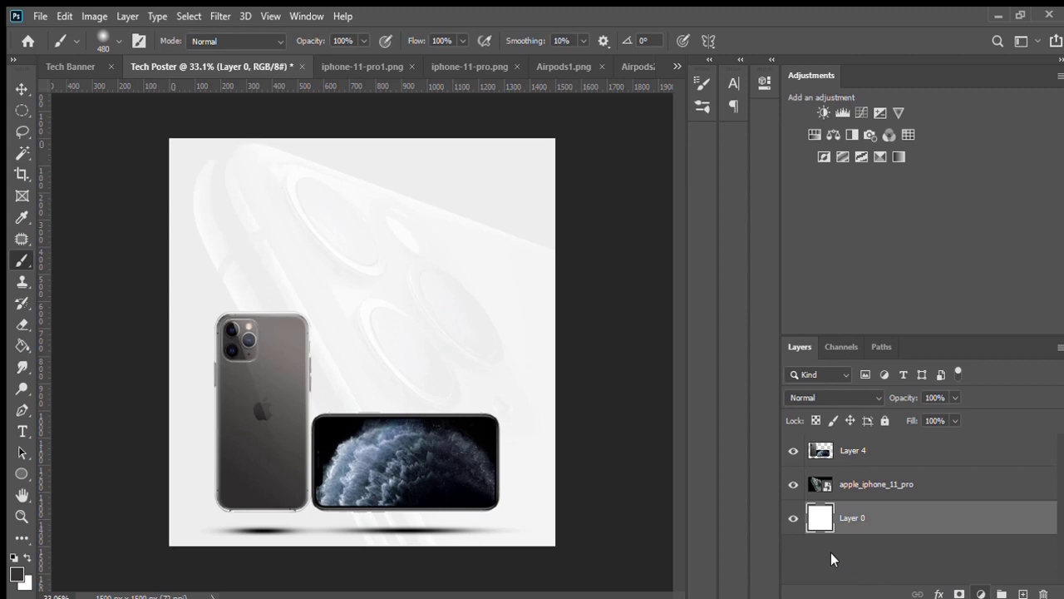
Step: Fill all of Layer 0 with a sampled mid grey using the Paint Bucket
ctrl+click(821, 521)
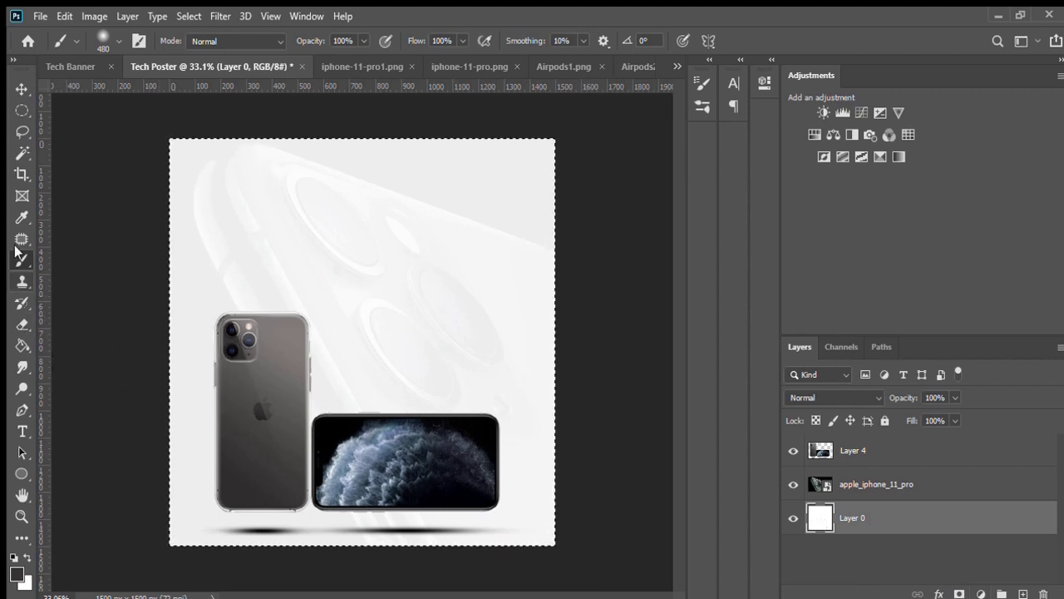
click(20, 344)
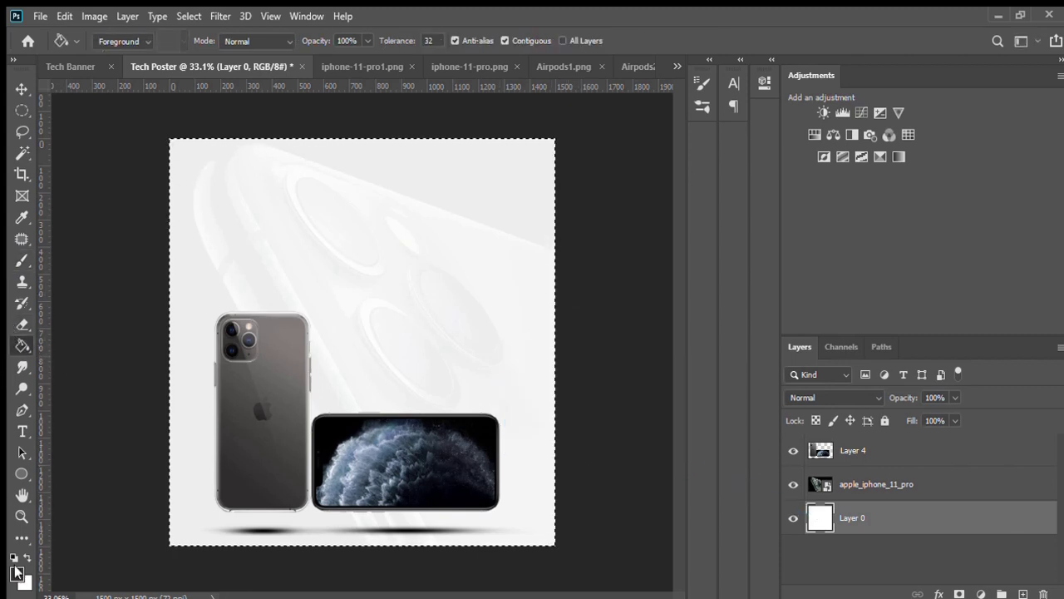
key(i)
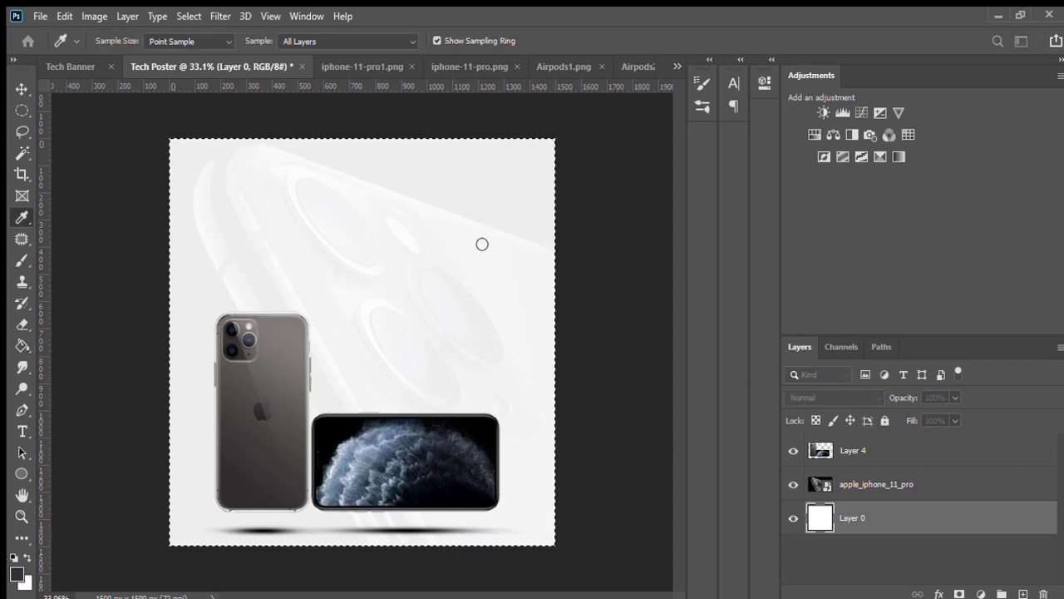
key(g)
click(388, 281)
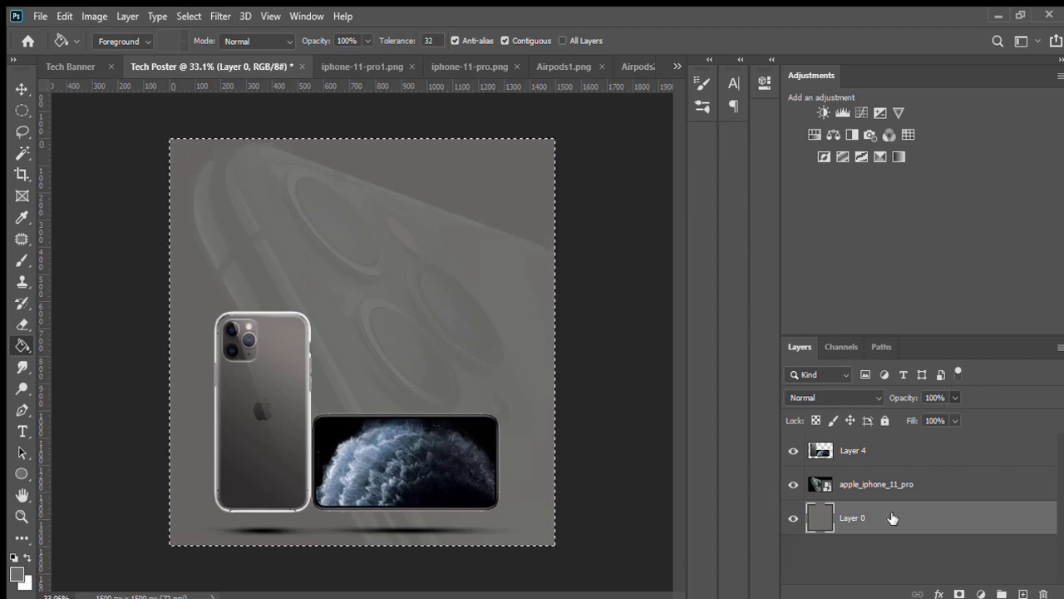
Step: Select the apple_iphone_11_pro backdrop layer and edit its opacity value
click(866, 478)
click(949, 396)
text(7)
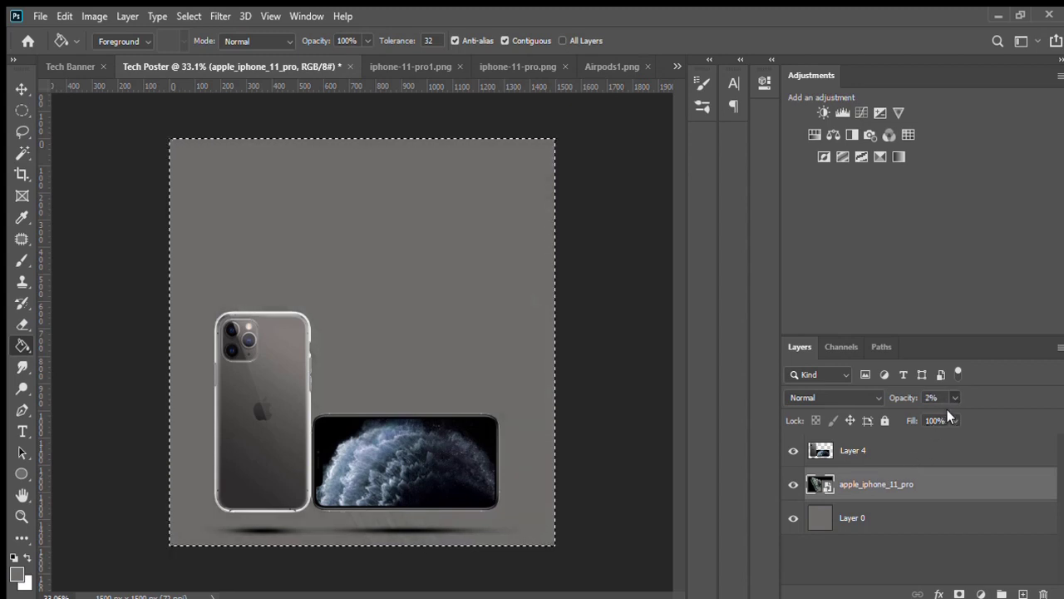
text(10)
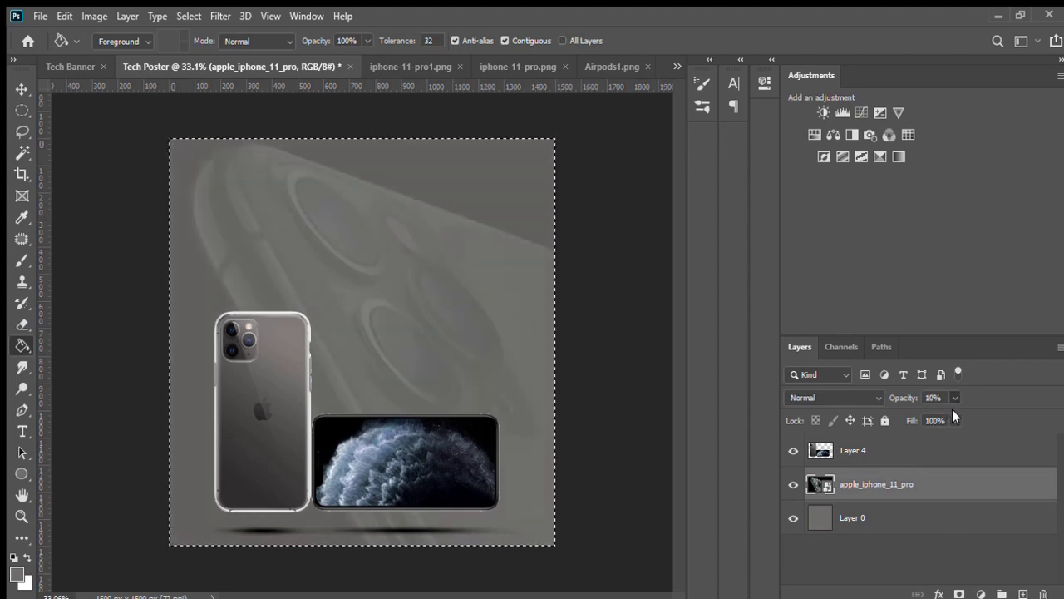
text(8)
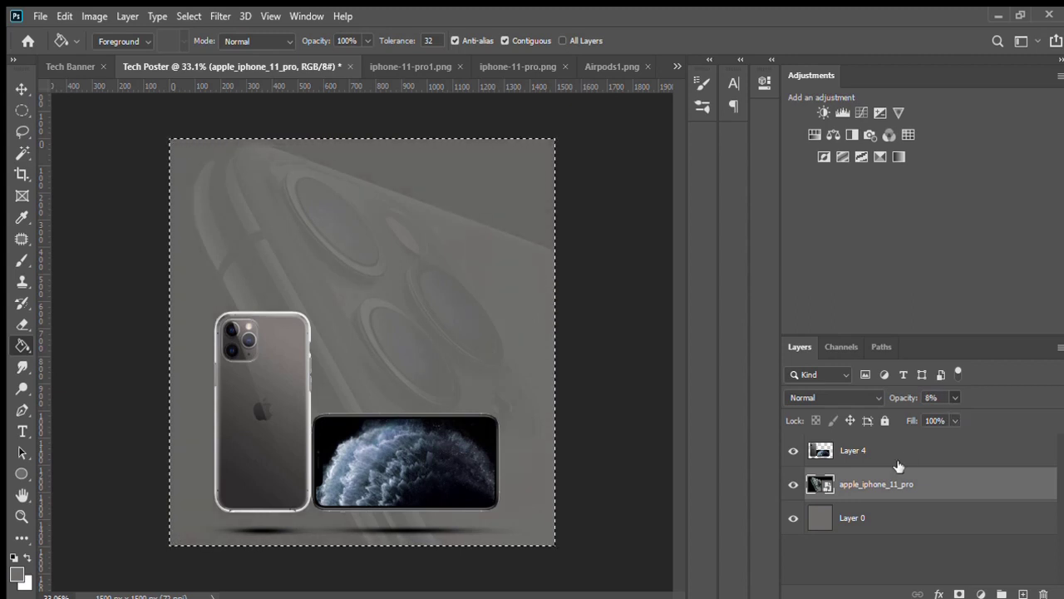
Step: Pick the Lasso tool and clear the selection around the canvas
click(23, 130)
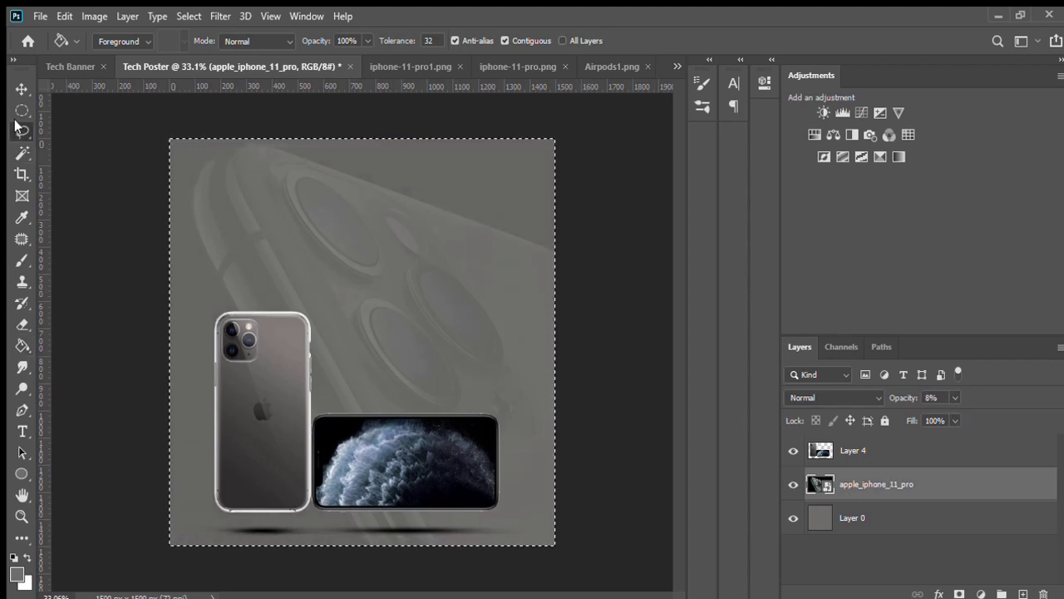
key(ctrl+d)
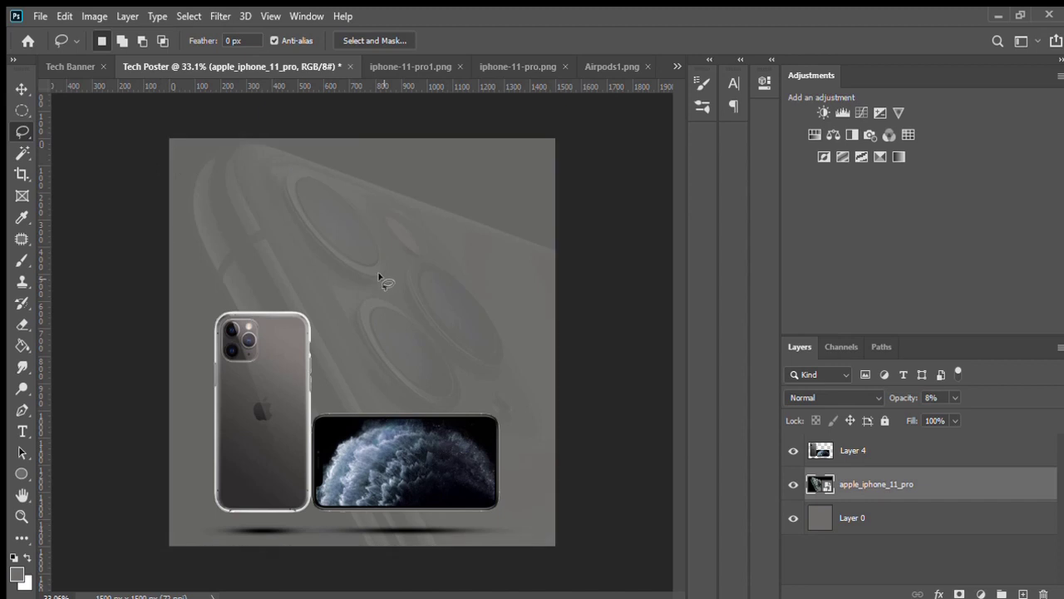
scroll(378, 277, down, 2)
scroll(378, 277, up, 1)
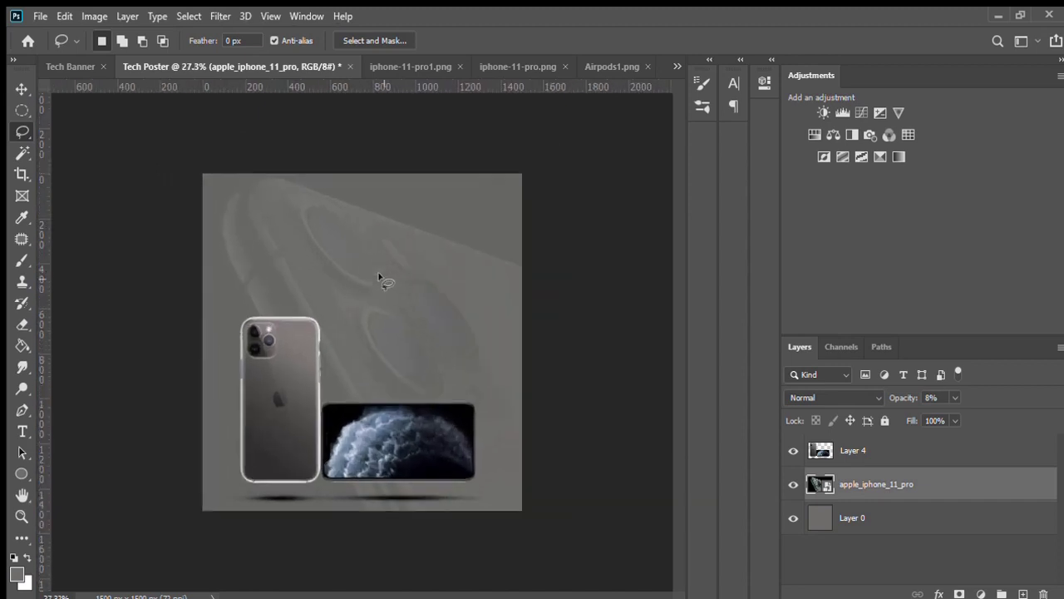
scroll(378, 277, up, 2)
scroll(379, 277, down, 2)
scroll(378, 277, up, 1)
scroll(378, 277, up, 1)
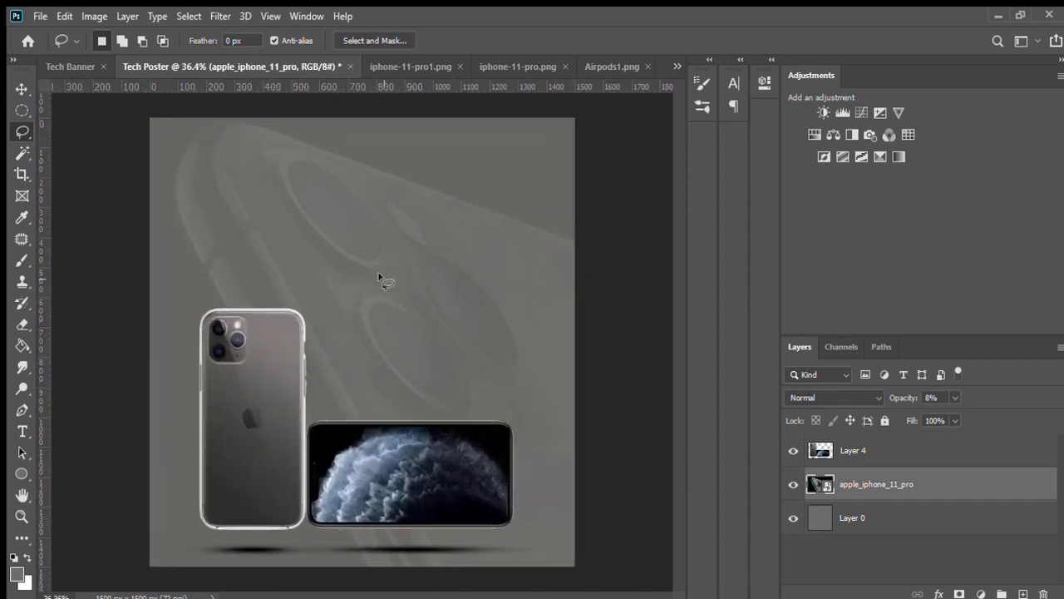
scroll(378, 277, down, 2)
scroll(379, 277, up, 1)
scroll(379, 277, up, 1)
shift+click(846, 507)
key(ctrl+e)
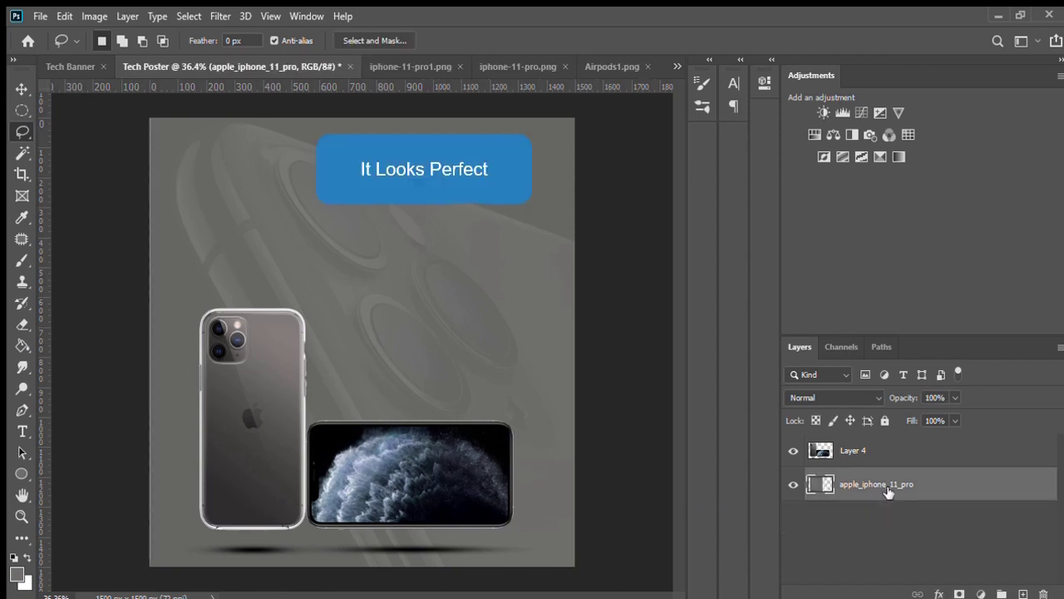
click(852, 521)
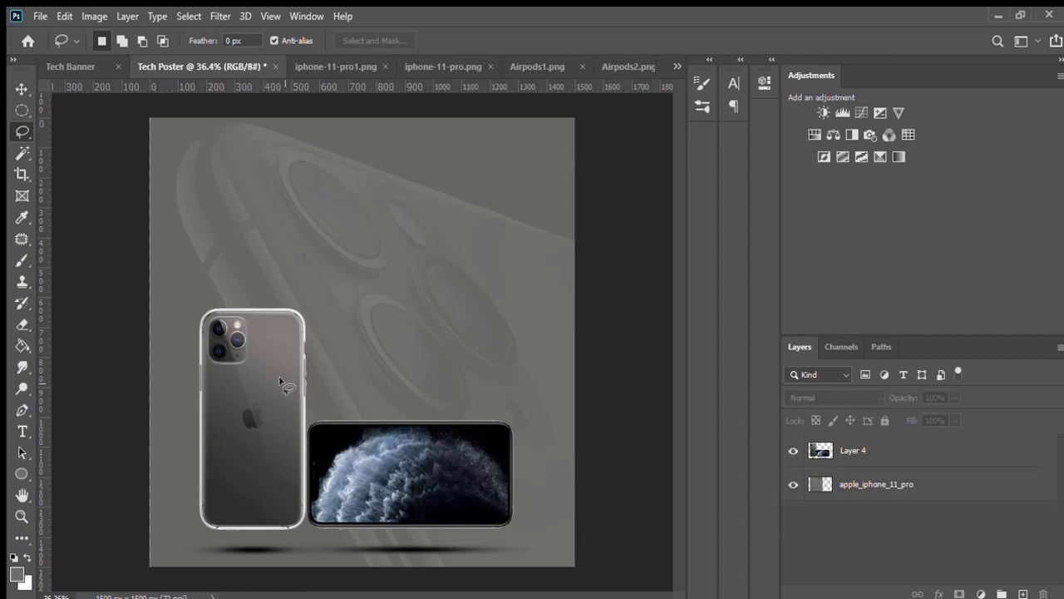
key(ctrl+z)
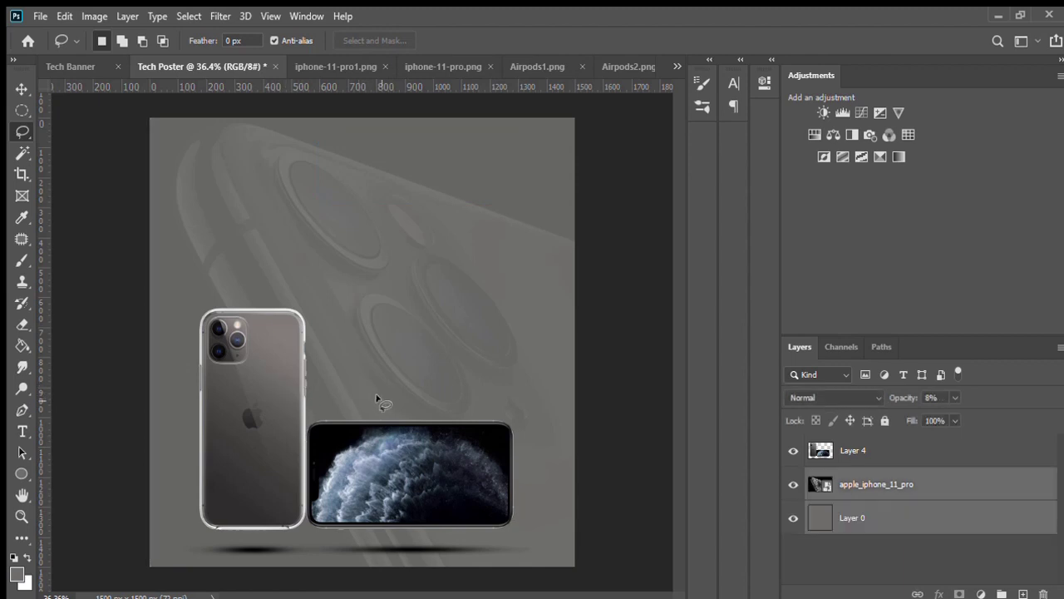
click(856, 540)
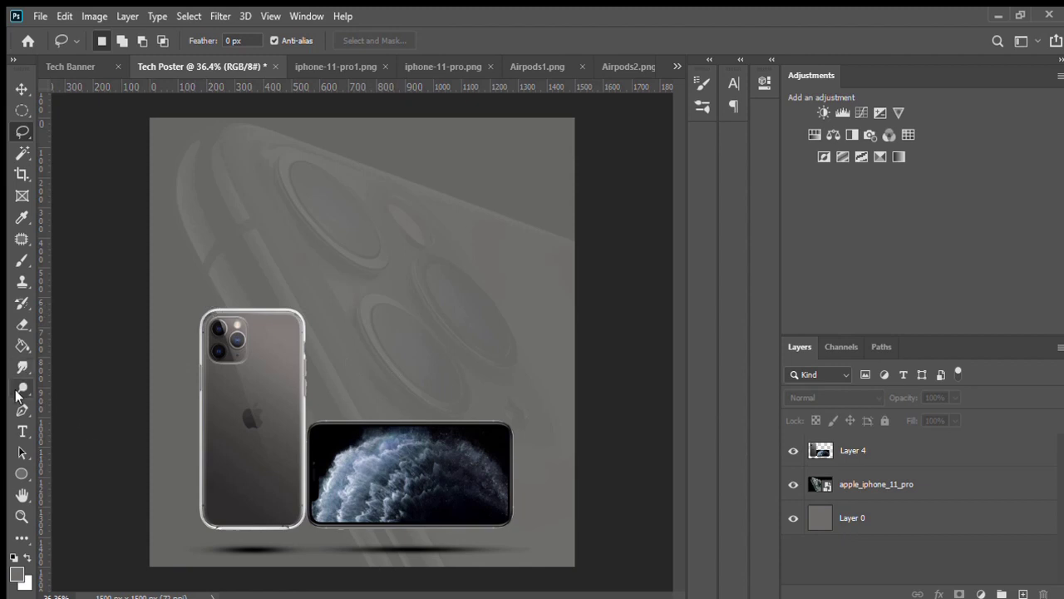
click(22, 431)
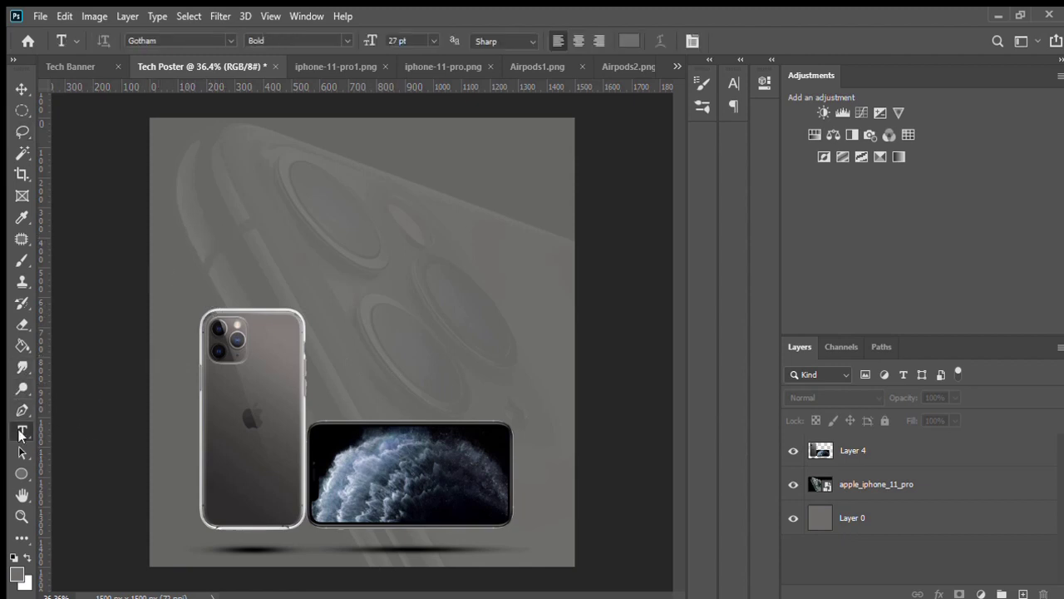
click(19, 125)
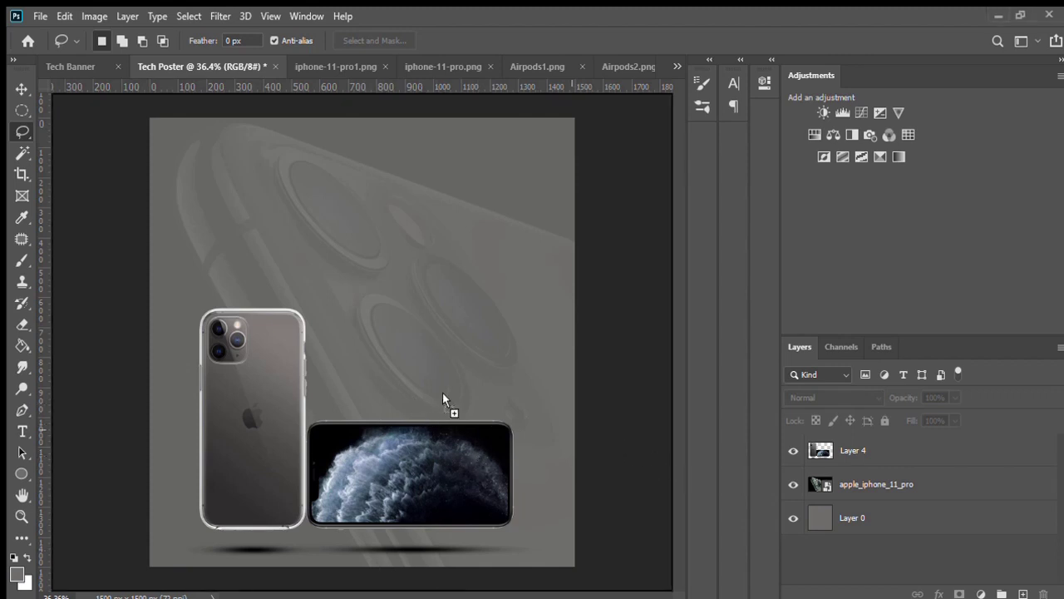
Step: Place Airpods2.png on the poster, move its layer below Layer 4, and position it
mouse_move(442, 392)
mouse_down()
mouse_move(414, 378)
mouse_move(421, 359)
mouse_up()
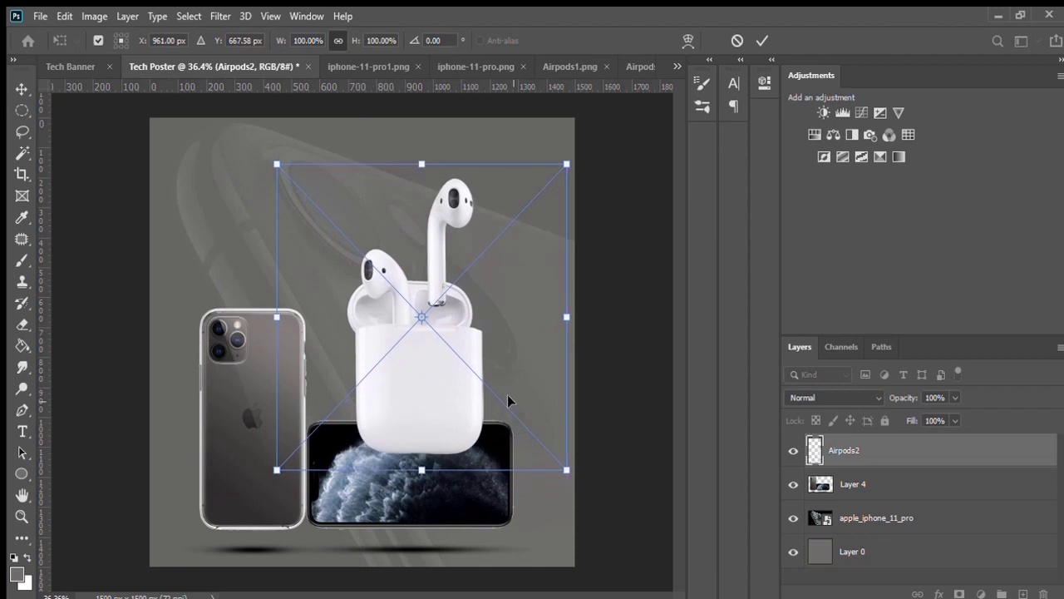
key(l)
drag(873, 459, 869, 492)
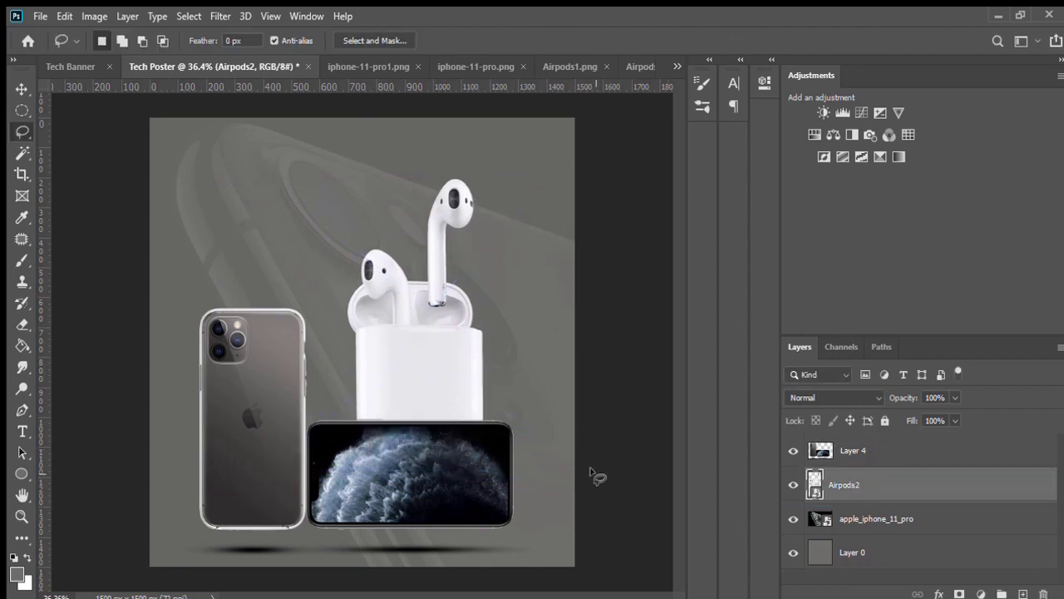
drag(425, 389, 406, 384)
click(23, 89)
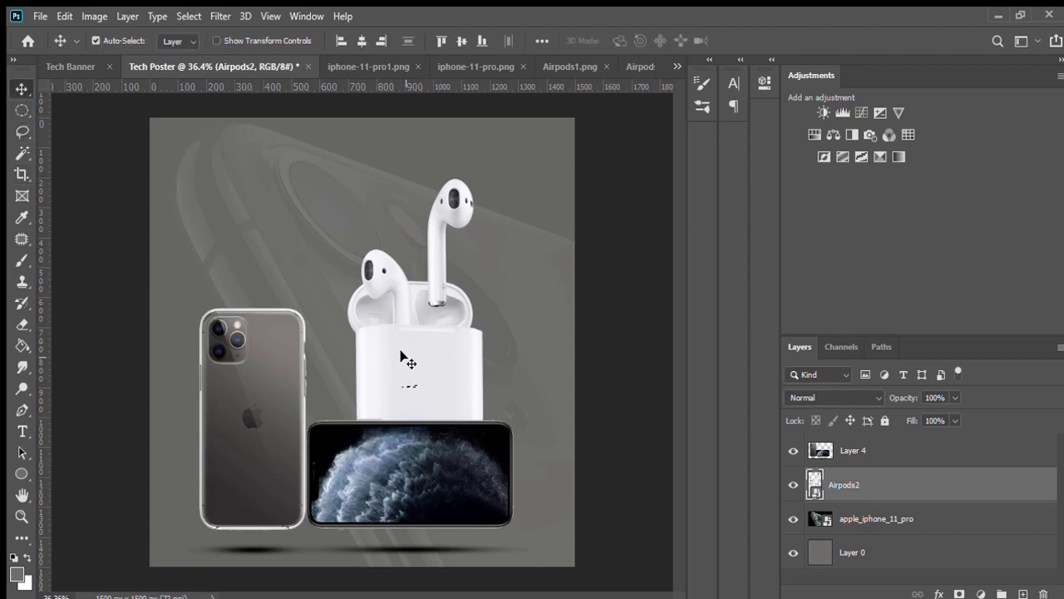
mouse_move(423, 368)
mouse_down()
mouse_move(411, 371)
mouse_move(429, 355)
mouse_up()
key(ctrl)
Step: Nudge the Airpods2 image slightly down with Free Transform
click(854, 515)
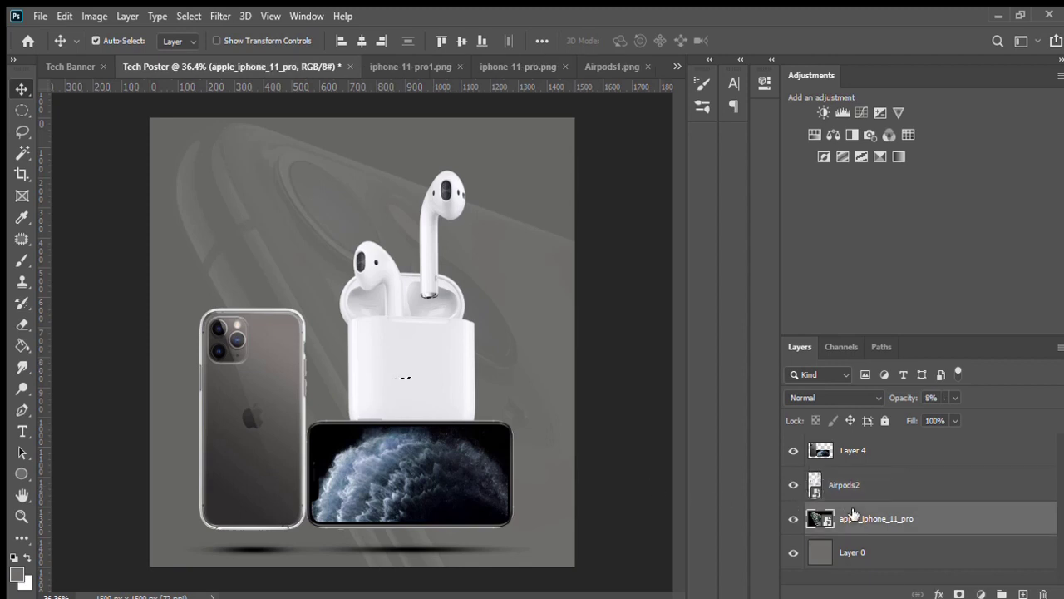
click(22, 109)
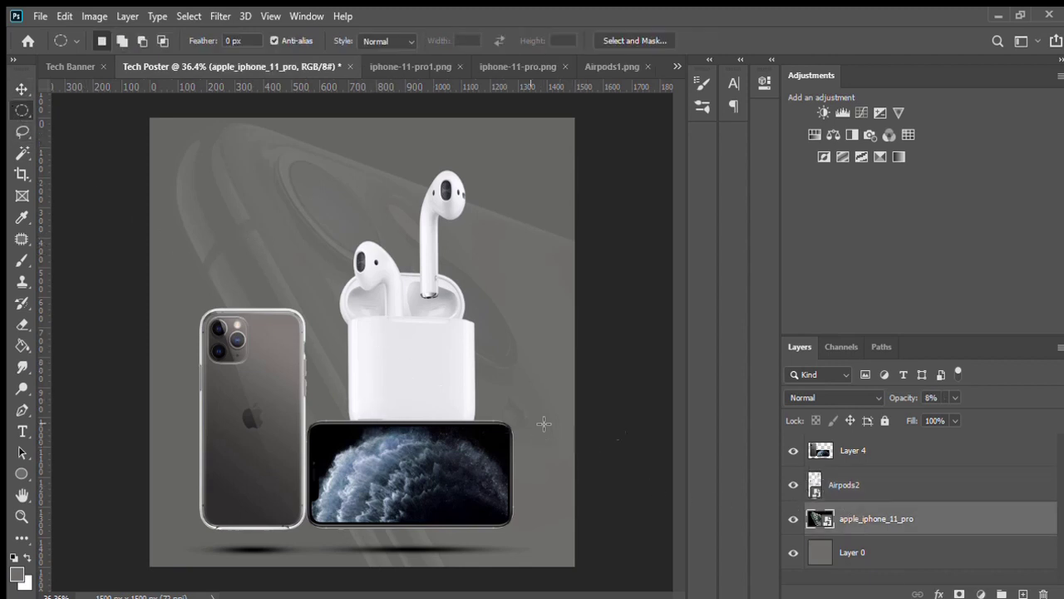
click(872, 491)
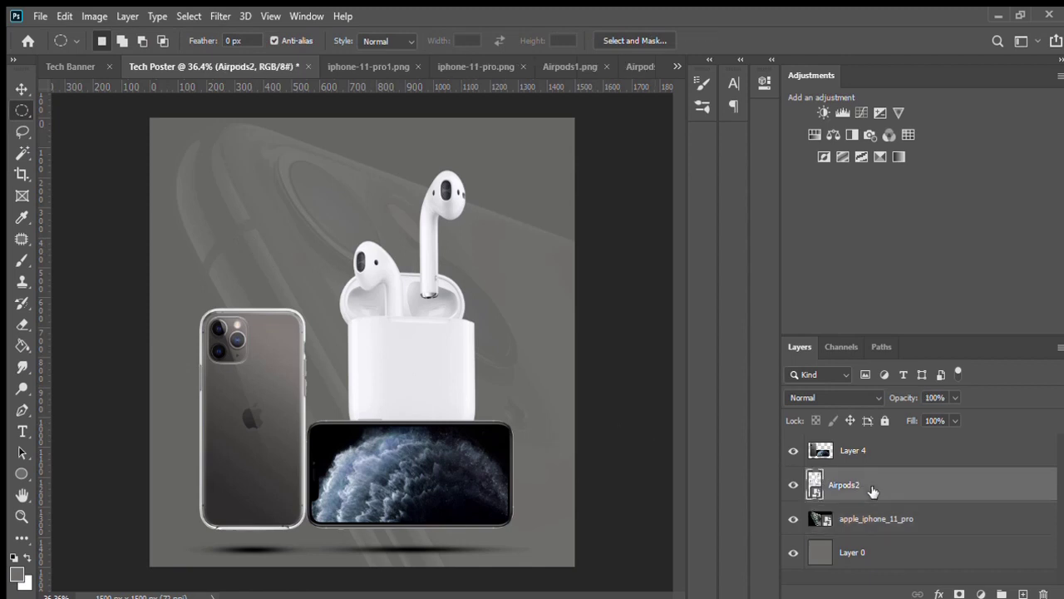
key(ctrl+t)
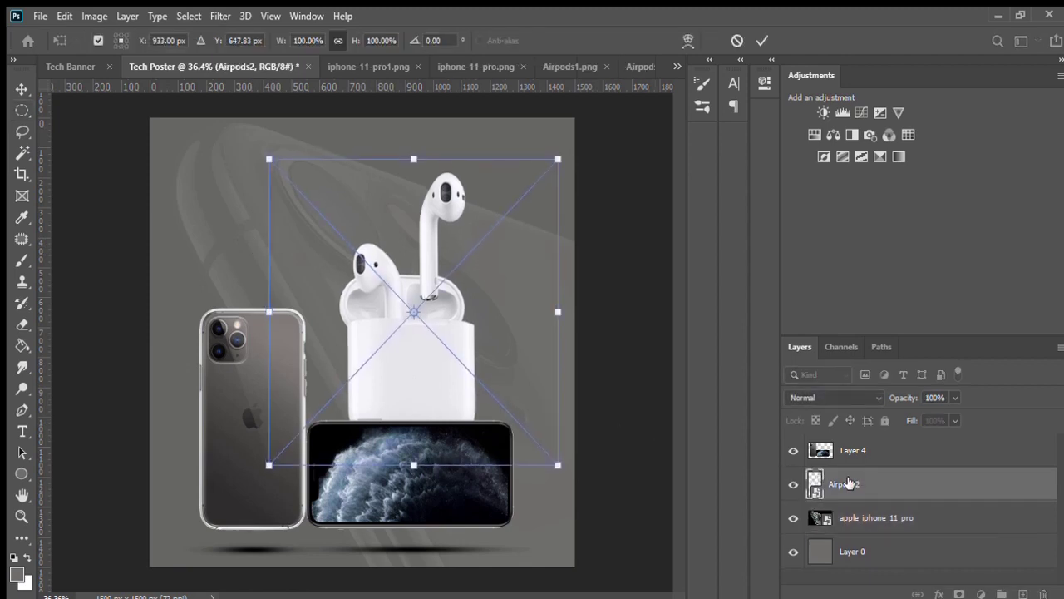
key(Return)
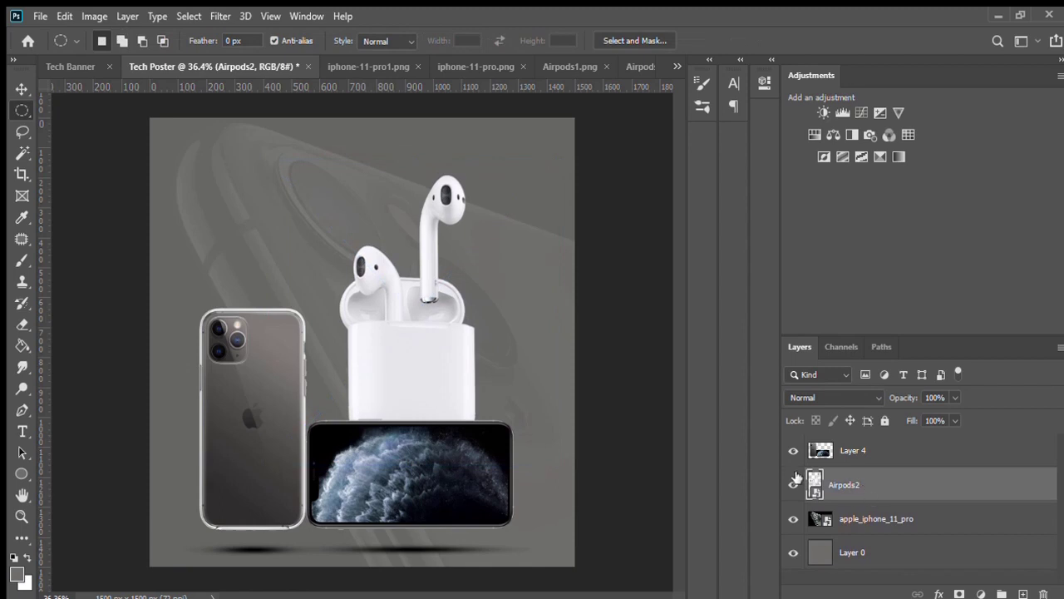
key(ctrl+t)
key(Down)
key(Down)
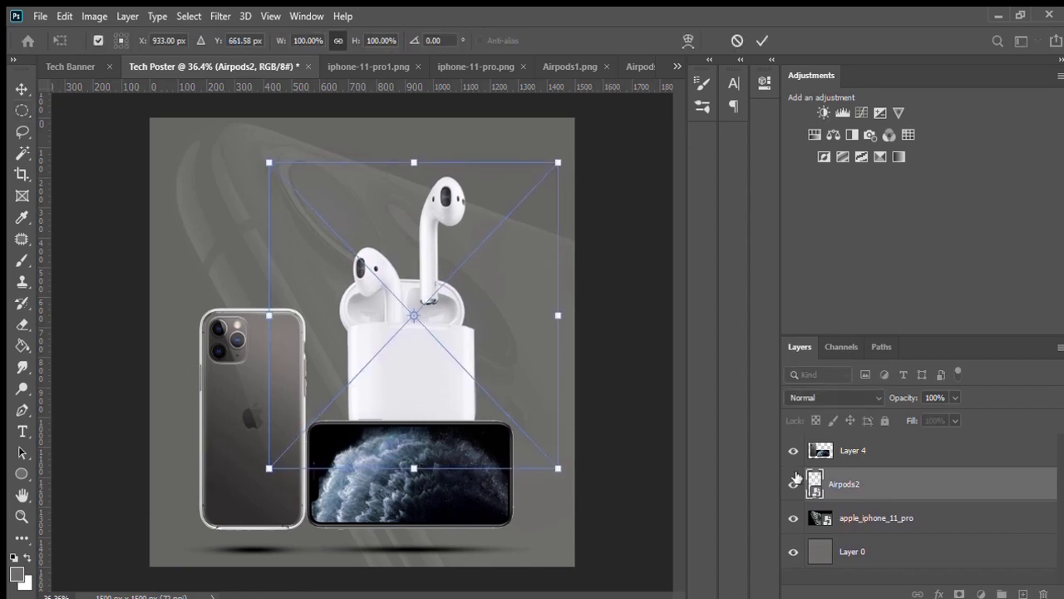
key(m)
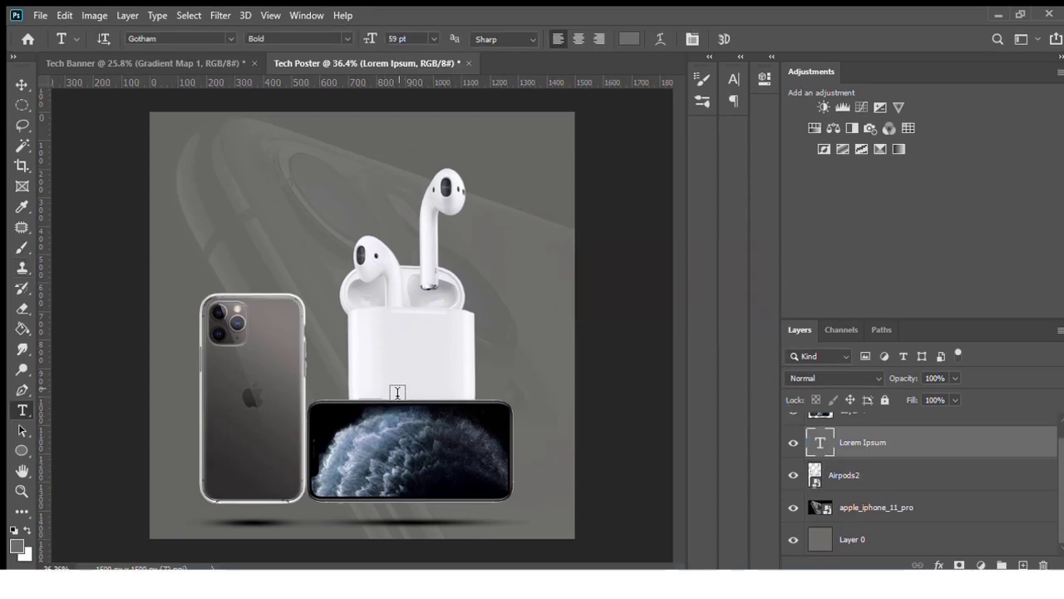
Step: Give the grey Layer 0 a darkening overlay layer effect
click(889, 537)
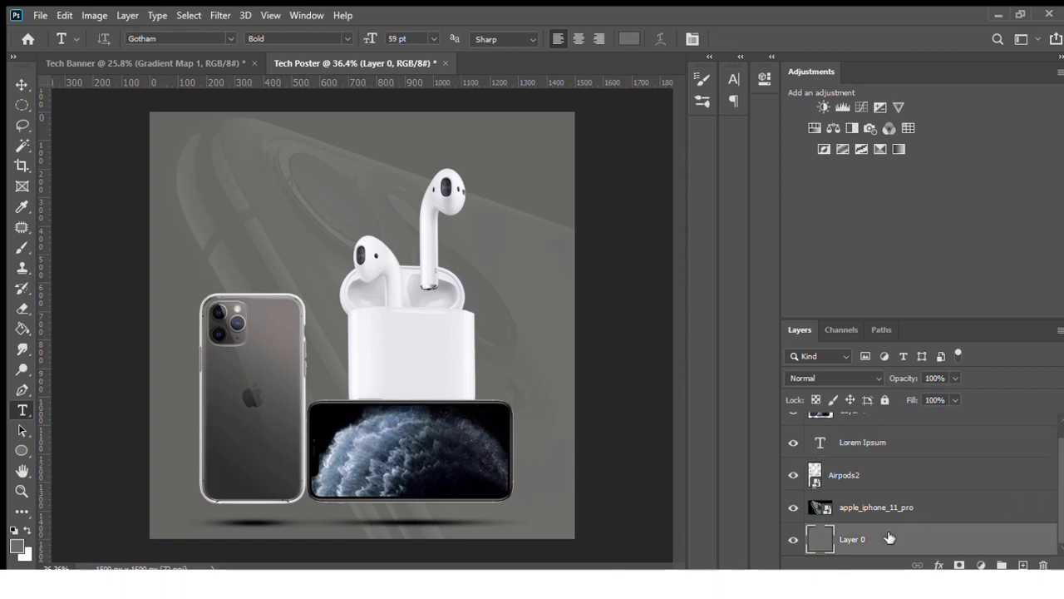
click(939, 564)
click(801, 375)
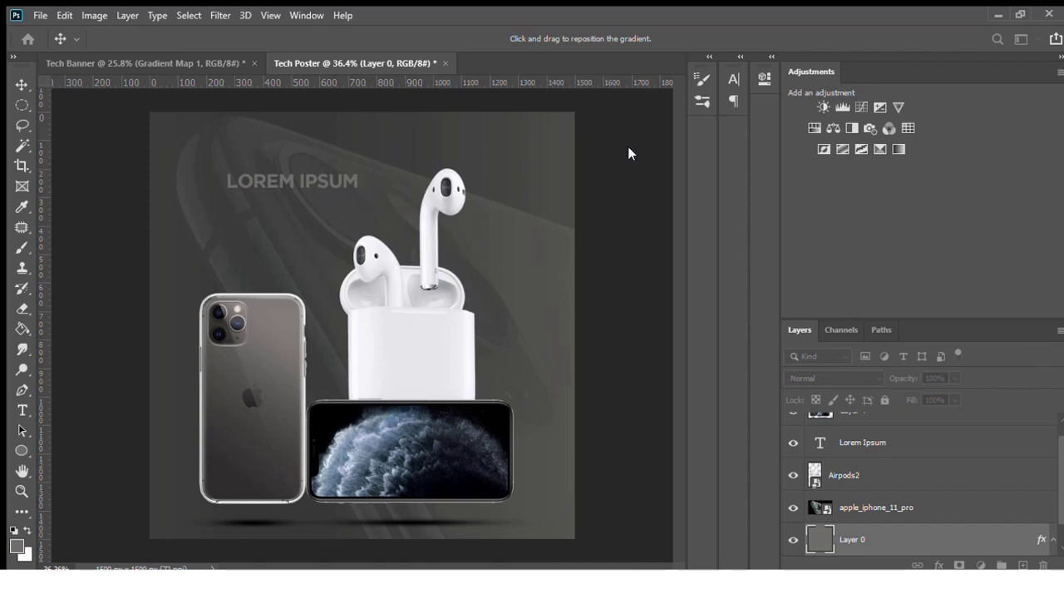
key(Return)
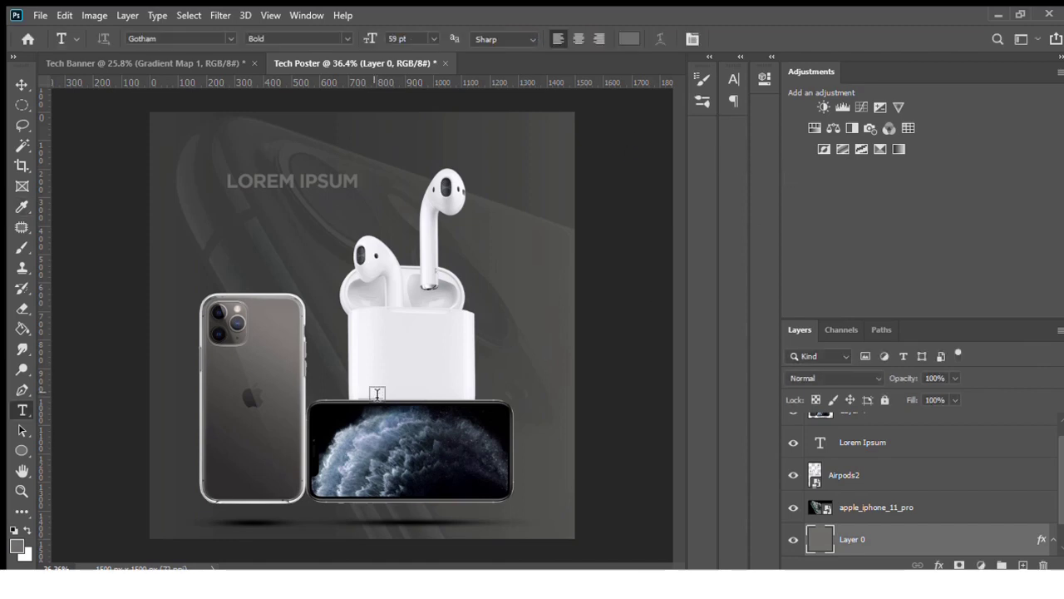
key(ctrl+minus)
key(ctrl+plus)
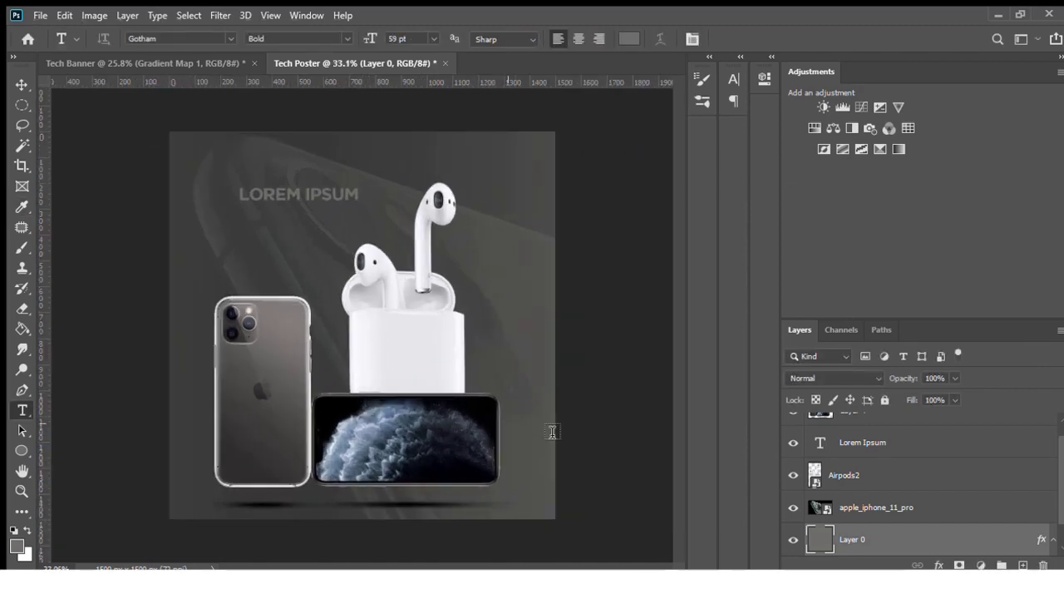
Step: Replace the LOREM IPSUM heading text with WATCH, LISTEN
click(849, 438)
click(353, 197)
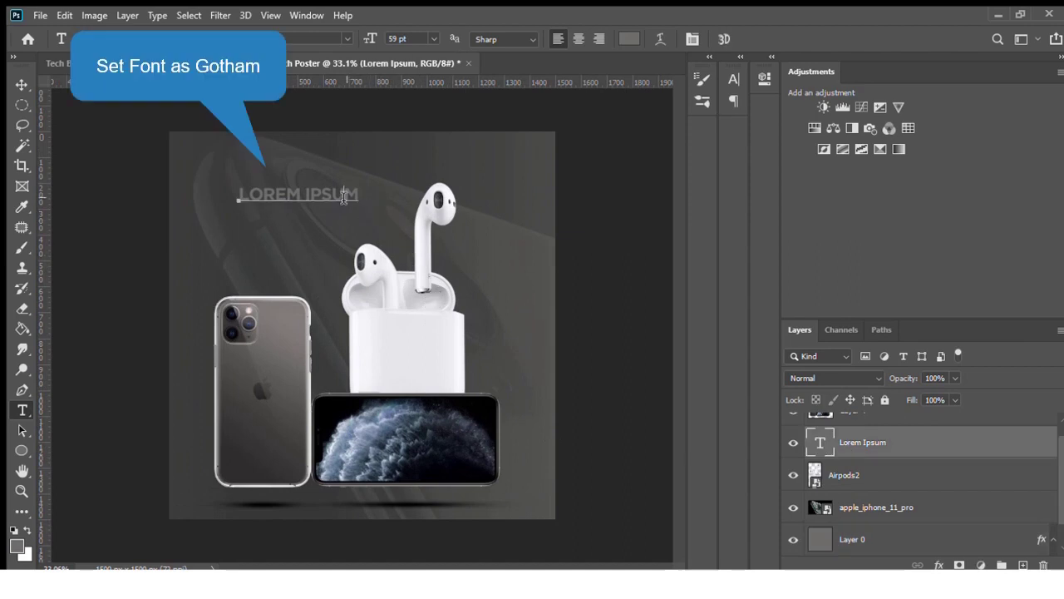
drag(356, 197, 187, 200)
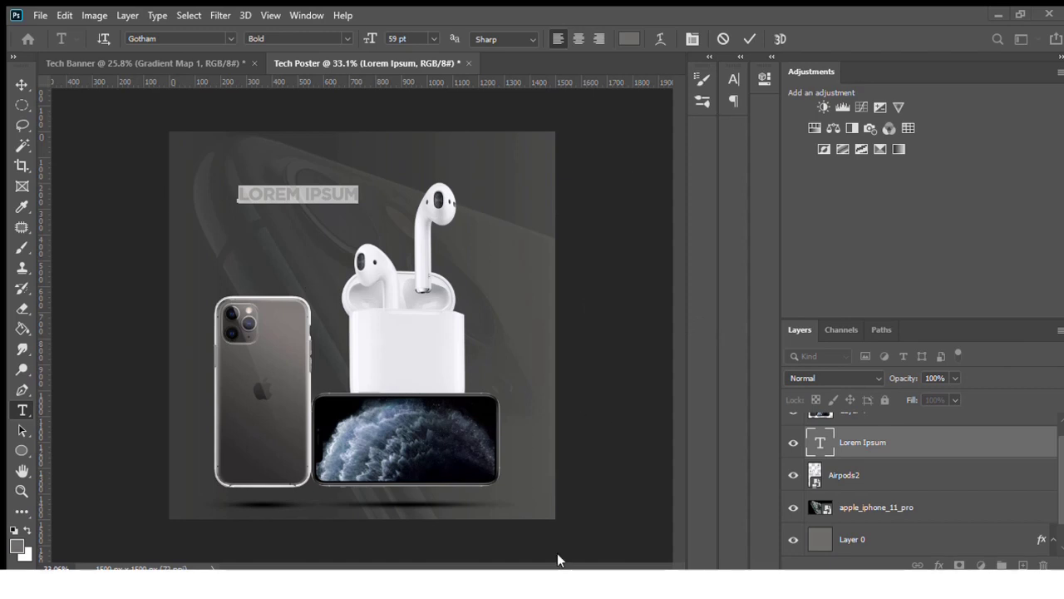
text(WATCH, LISTEN)
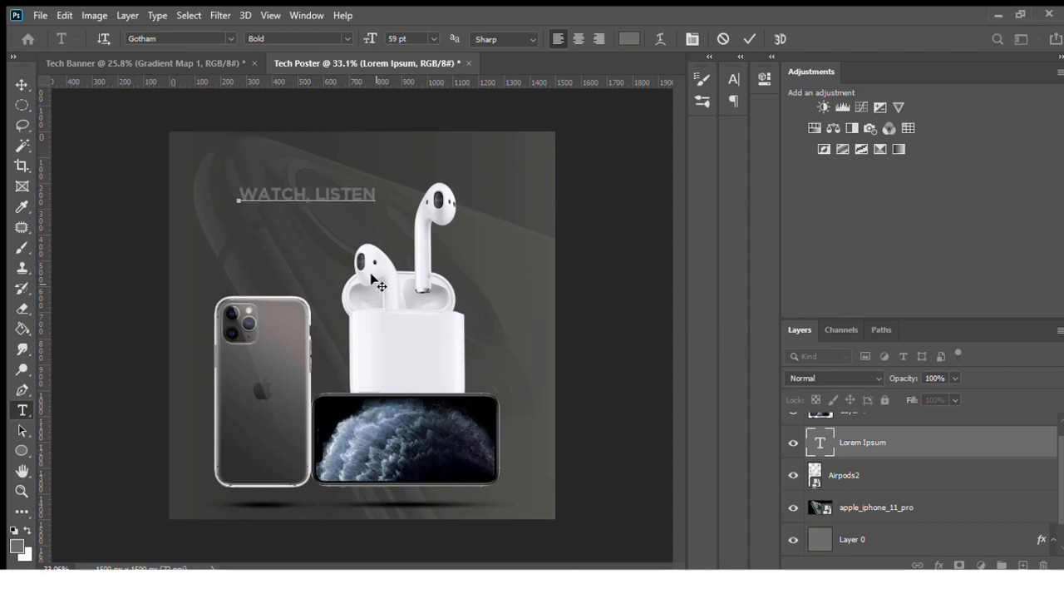
drag(371, 194, 237, 194)
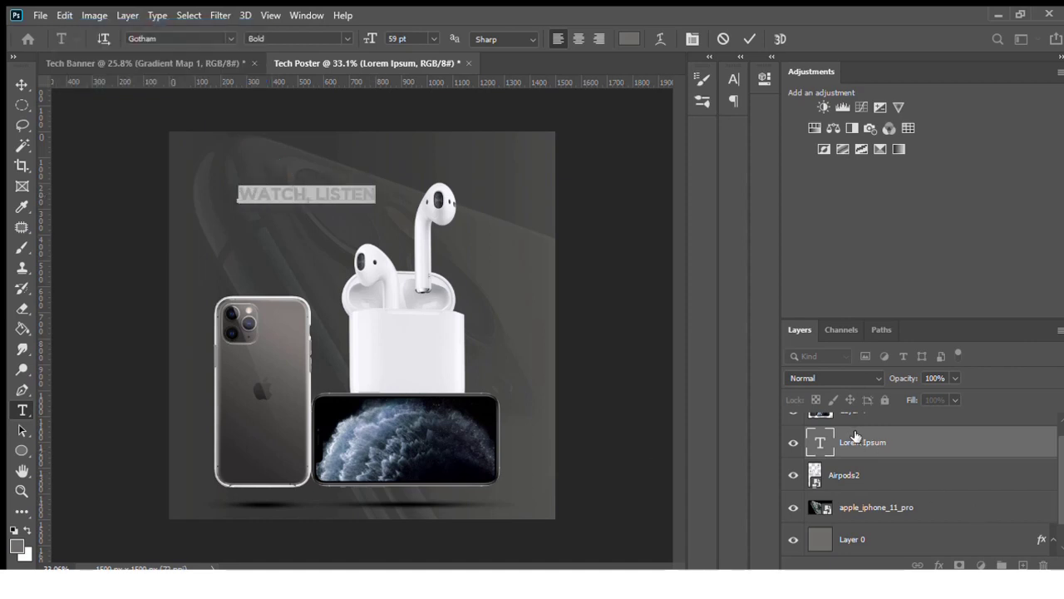
key(Left)
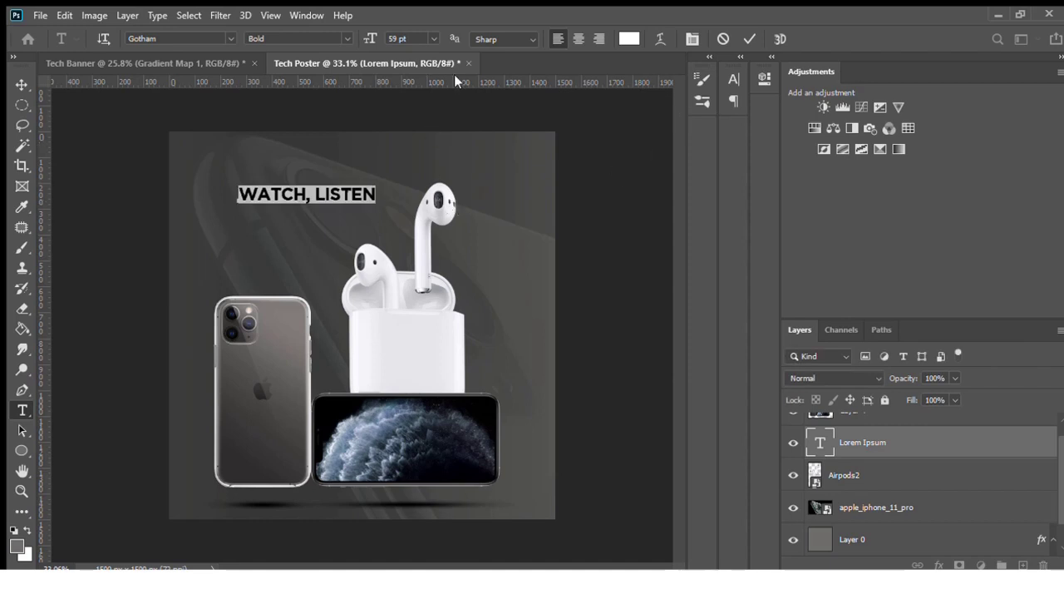
Step: Enlarge the heading to about 105 pt and move it up near the poster's top
mouse_move(371, 39)
mouse_down()
mouse_move(397, 40)
mouse_move(384, 39)
mouse_up()
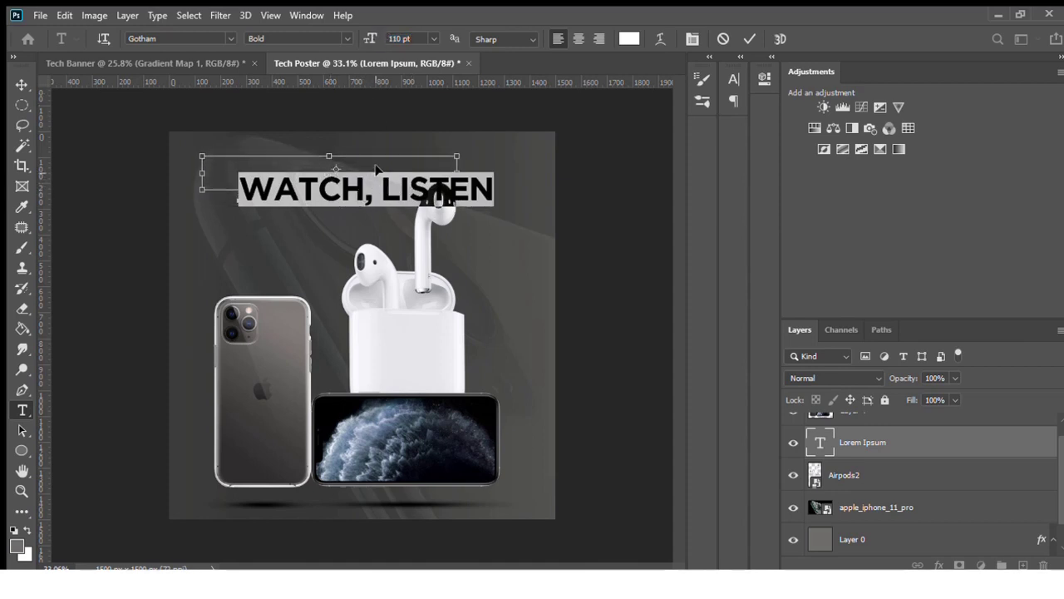
drag(385, 189, 385, 164)
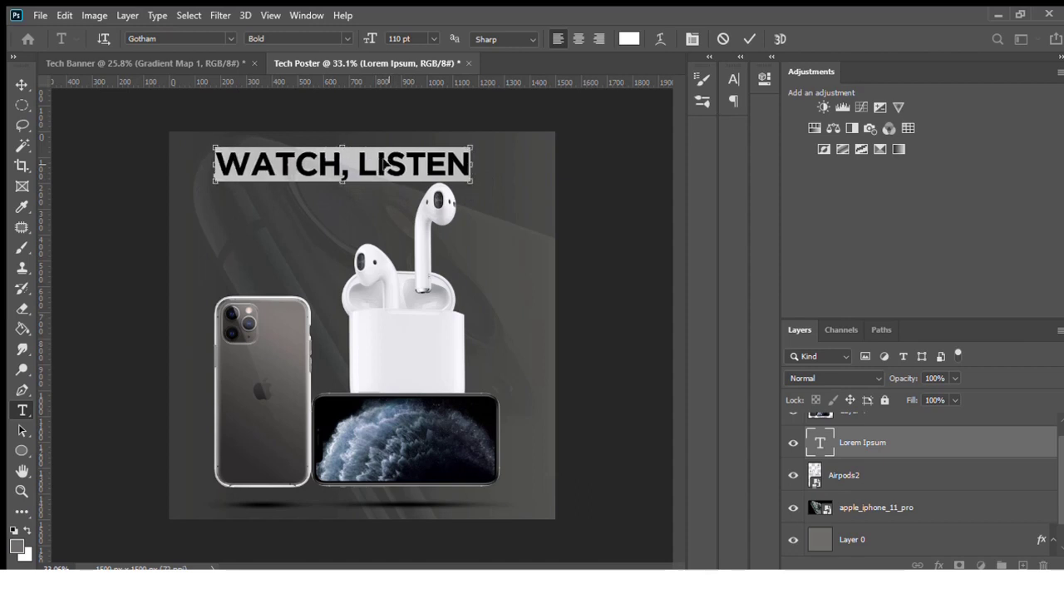
drag(375, 39, 370, 45)
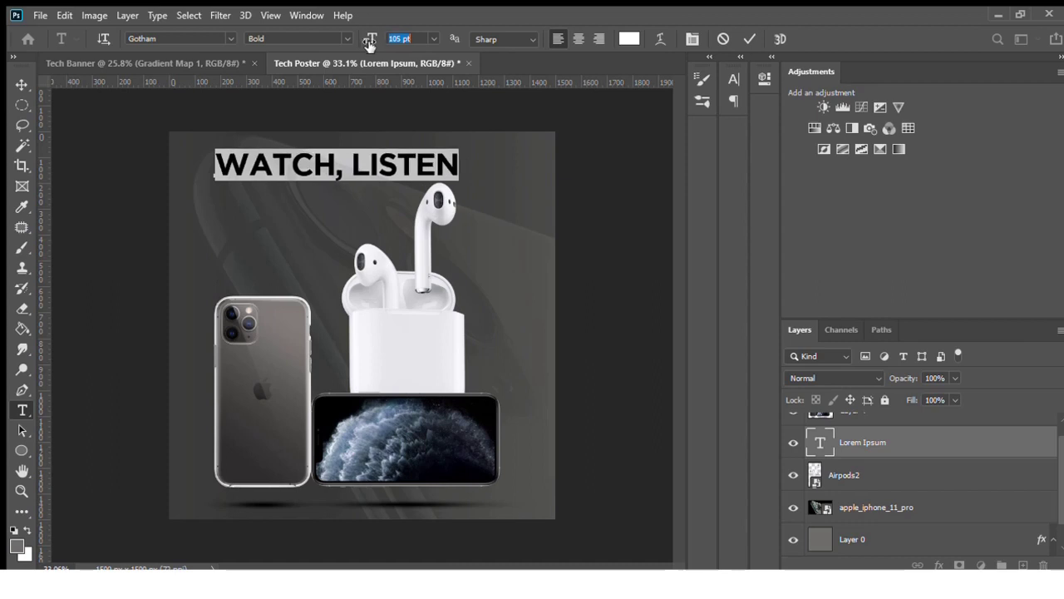
drag(392, 163, 389, 152)
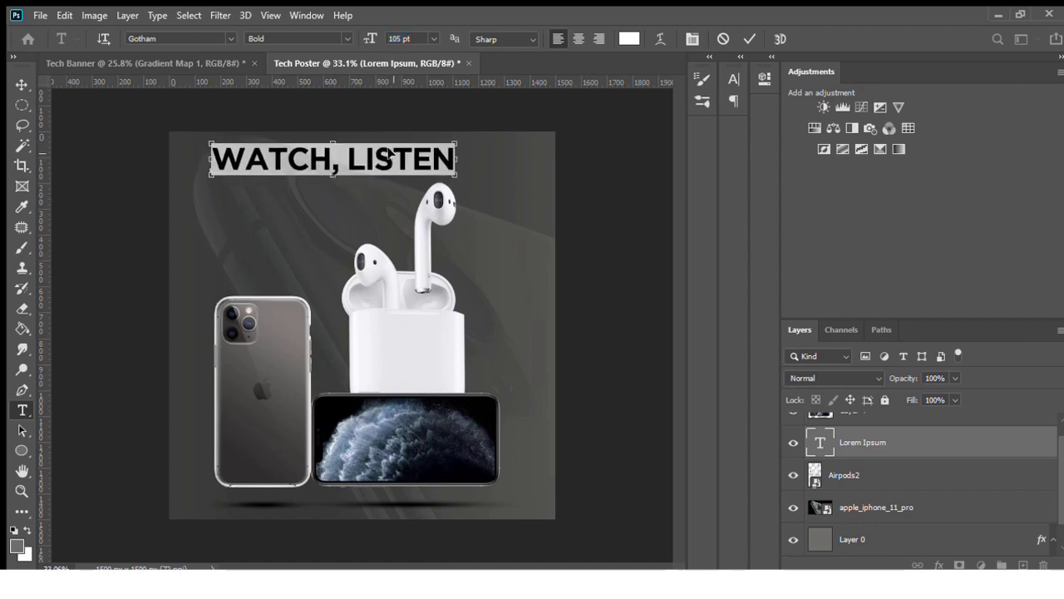
key(BackSpace)
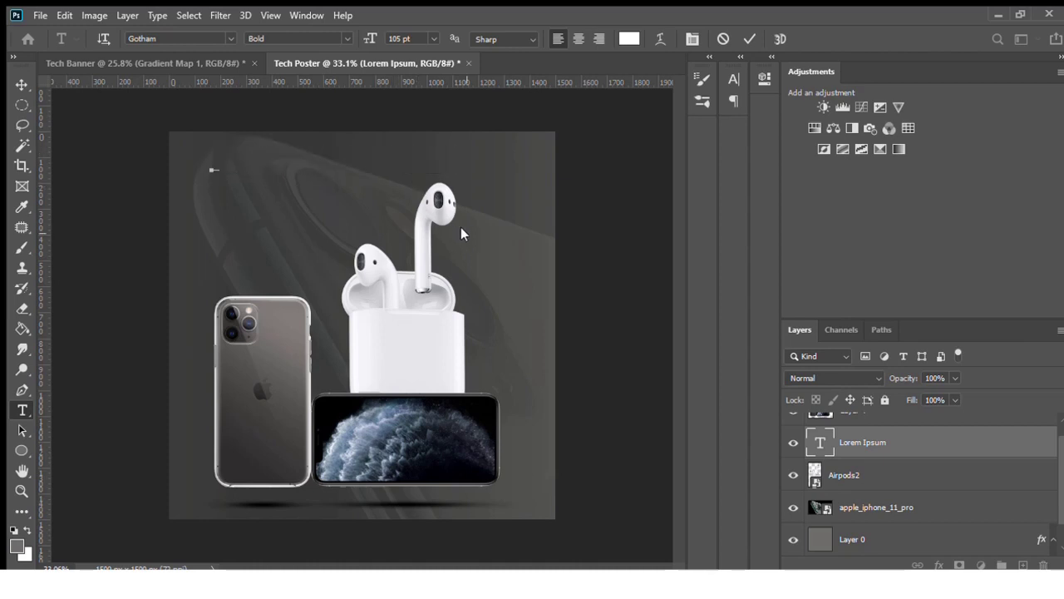
key(ctrl+z)
key(Right)
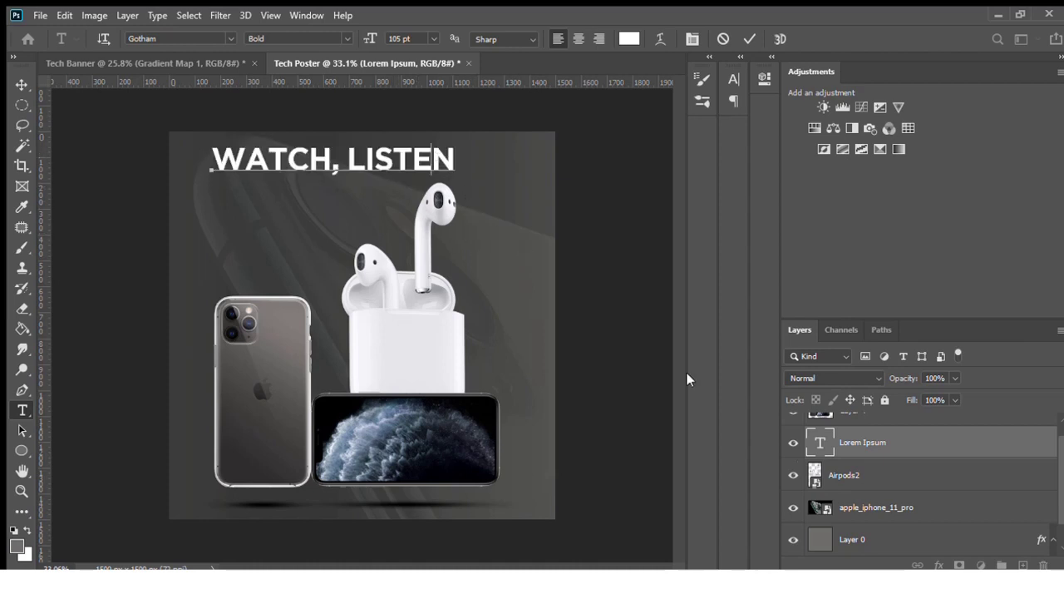
key(Escape)
Step: Set the WATCH, LISTEN heading to Gotham Medium weight
click(452, 160)
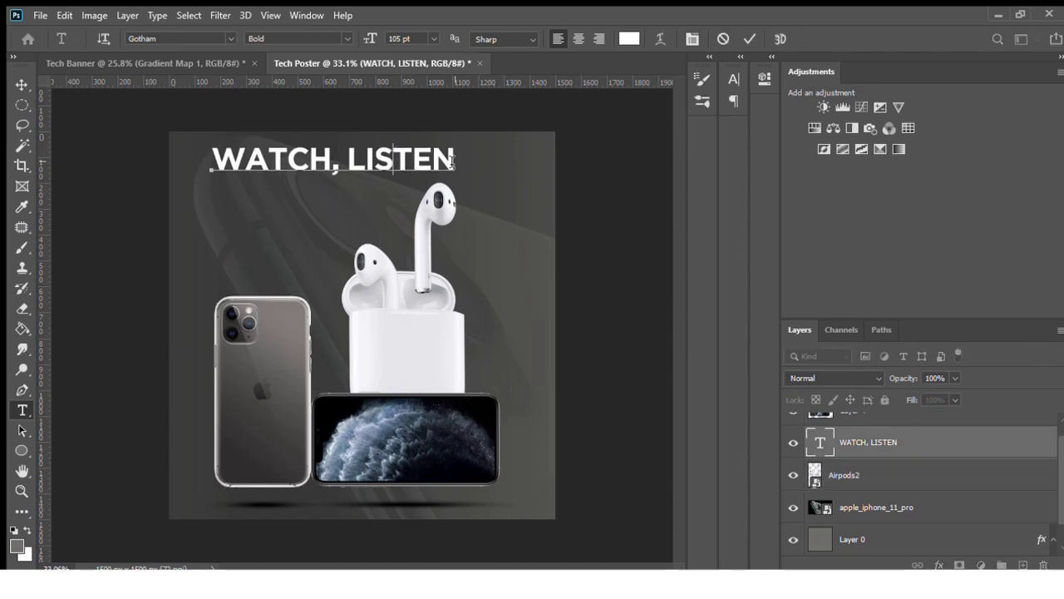
drag(452, 161, 212, 161)
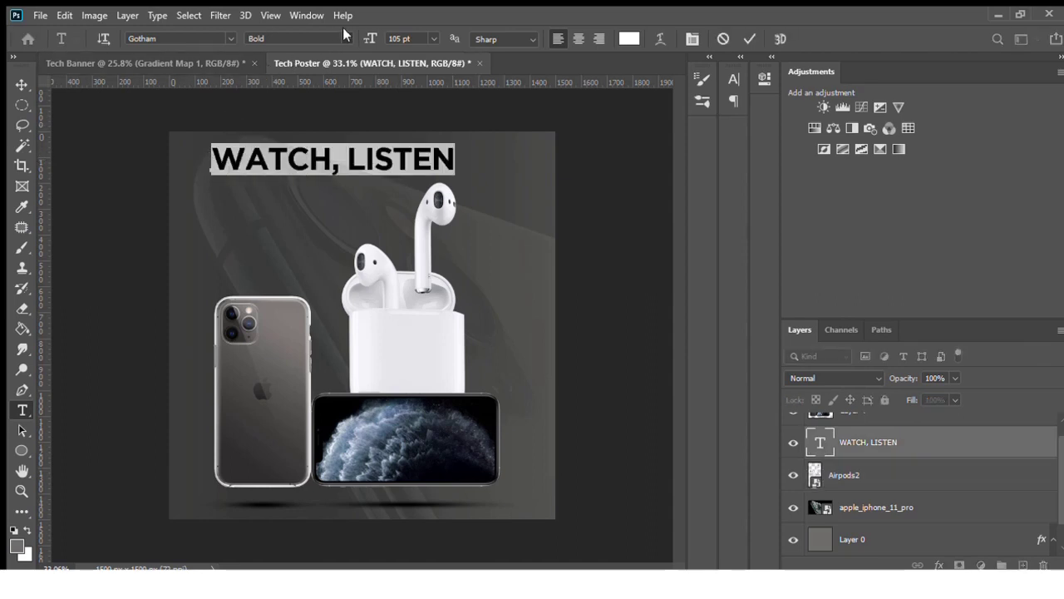
key(Up)
key(Return)
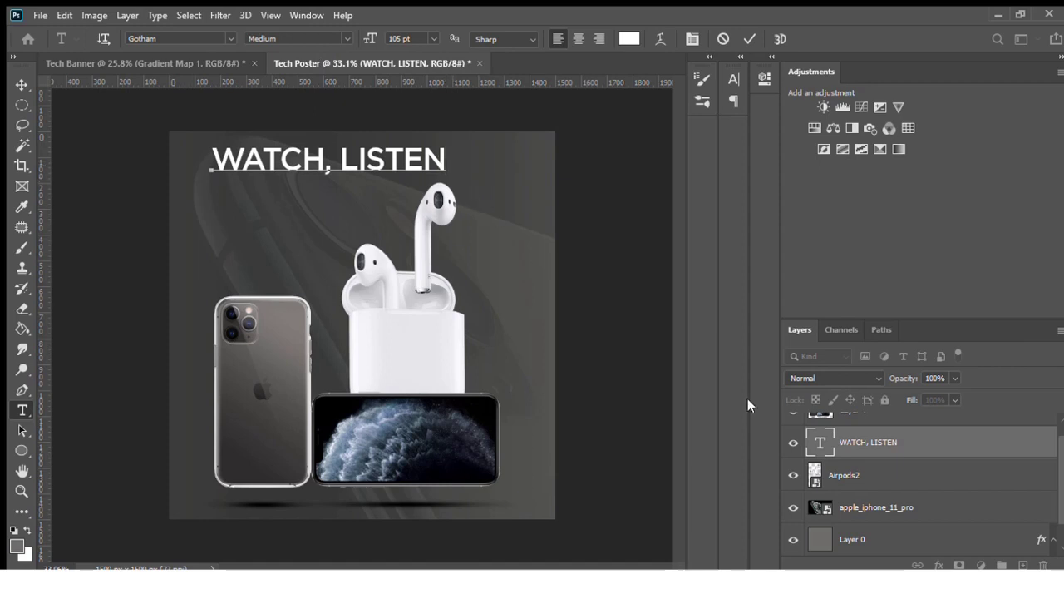
click(861, 481)
click(878, 442)
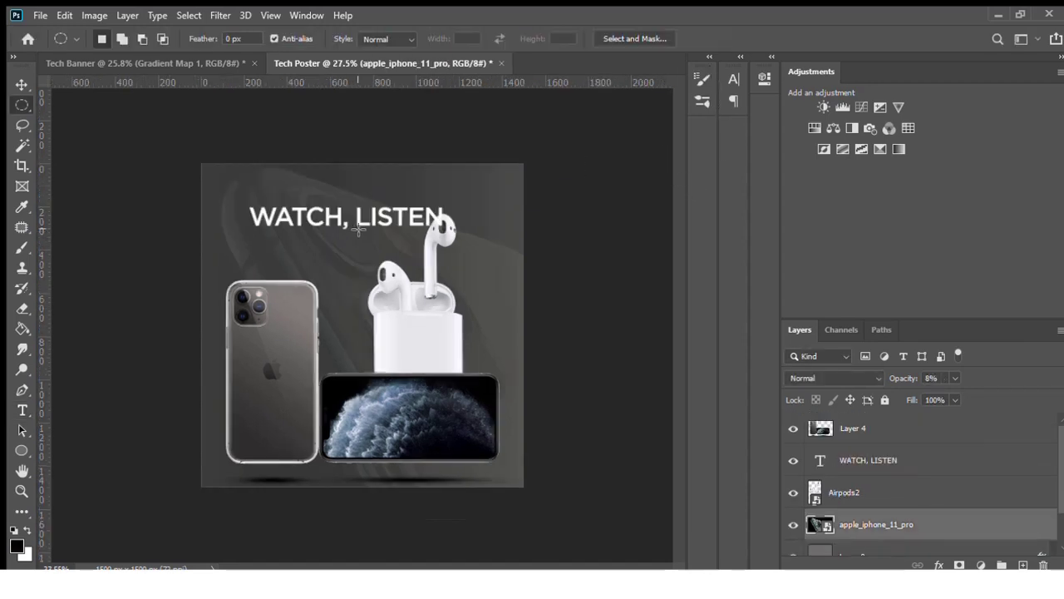
Step: Duplicate the title one line lower and retype it as AND FEEL THE
key(t)
drag(372, 188, 372, 217)
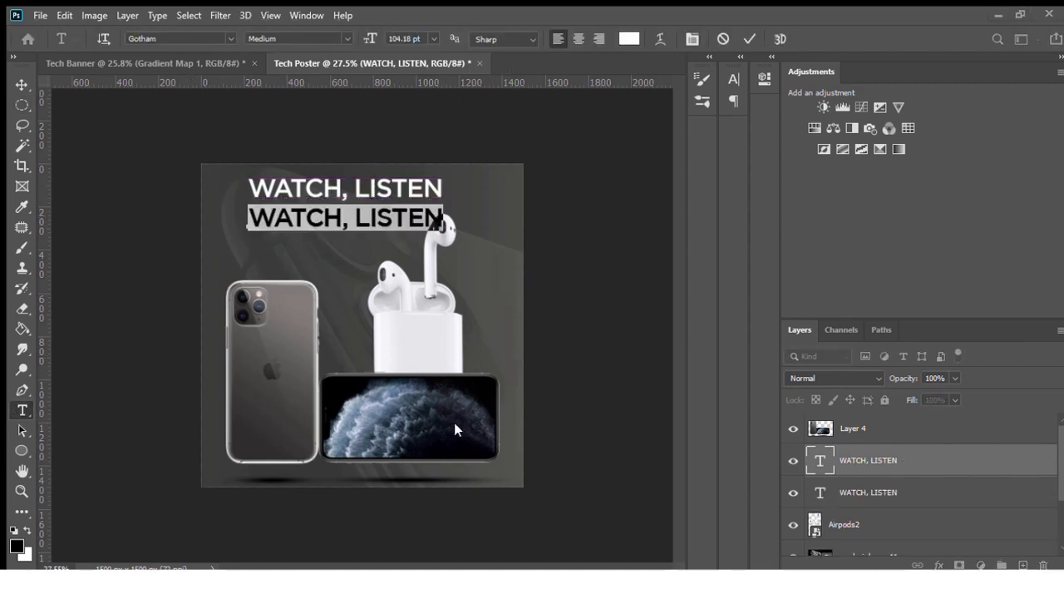
text(AND FEEL THE)
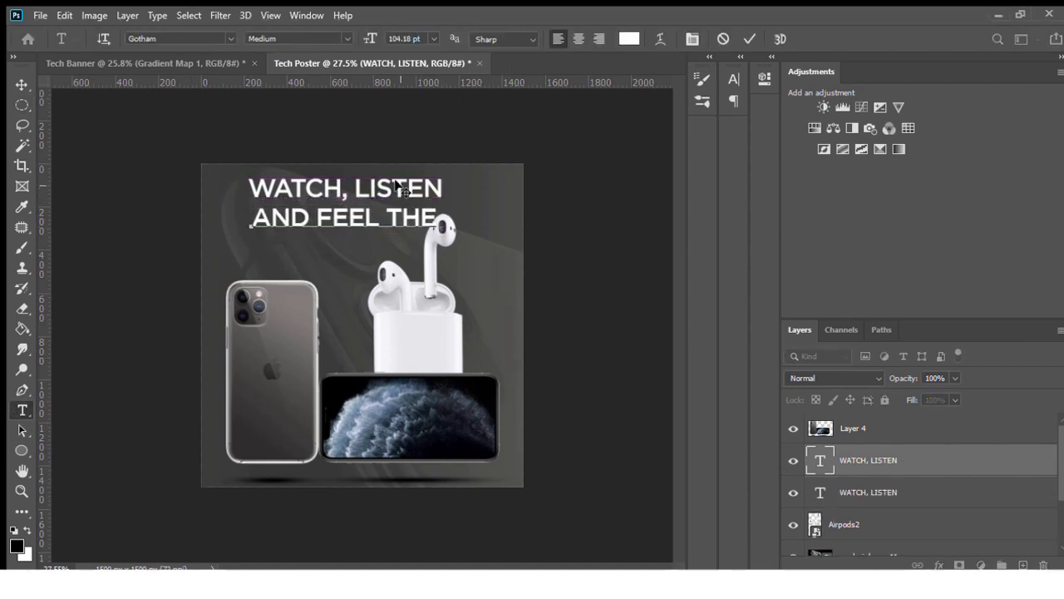
click(404, 188)
Step: Add a third line reading PREMIUM in bold at over 200 pt
click(401, 218)
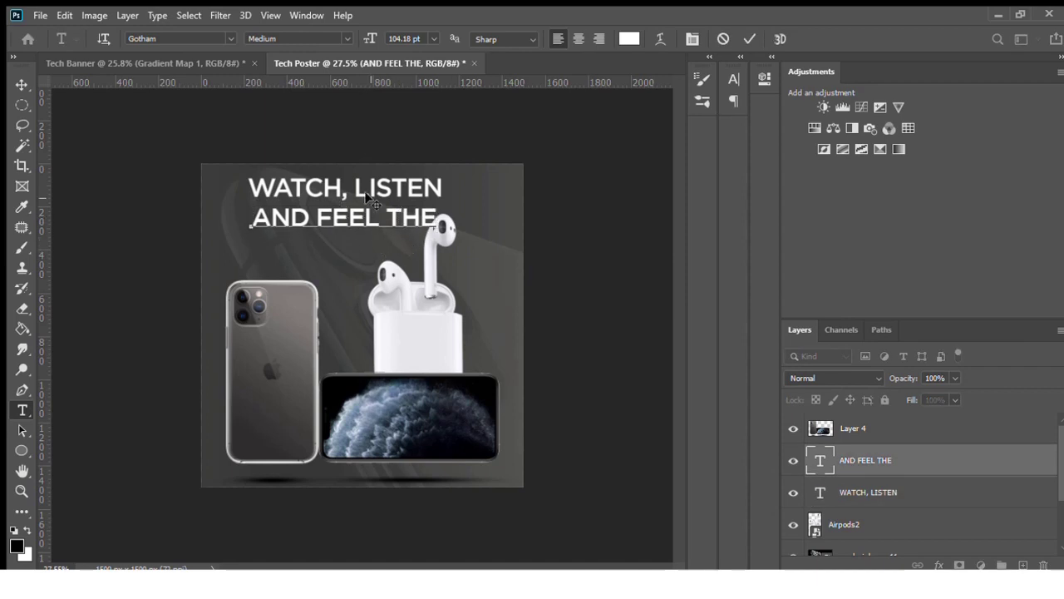
drag(368, 220, 394, 254)
triple_click(395, 254)
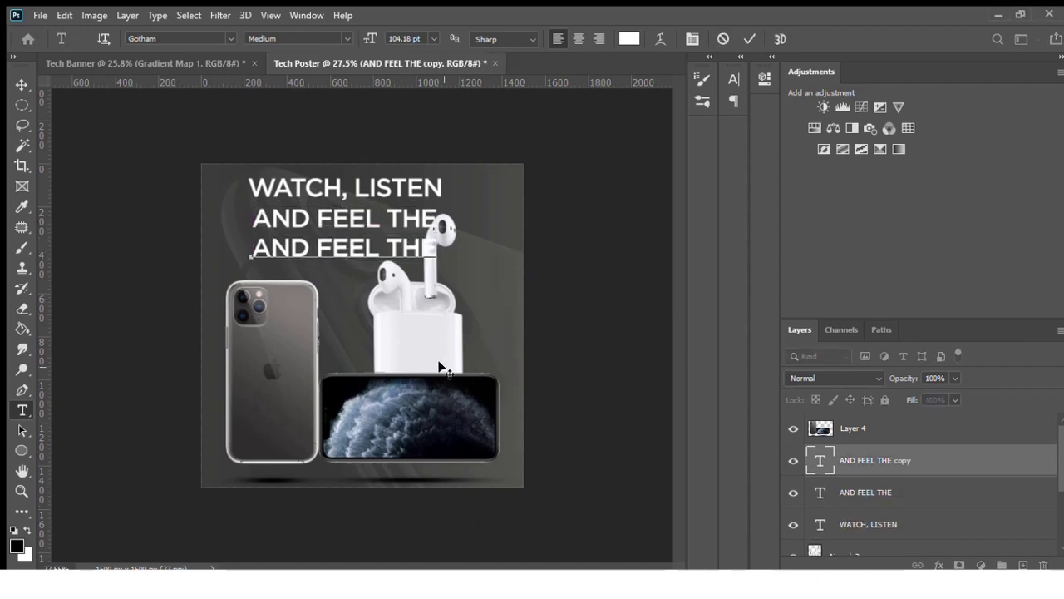
text(PREMIUM)
key(ctrl+a)
click(347, 38)
click(297, 106)
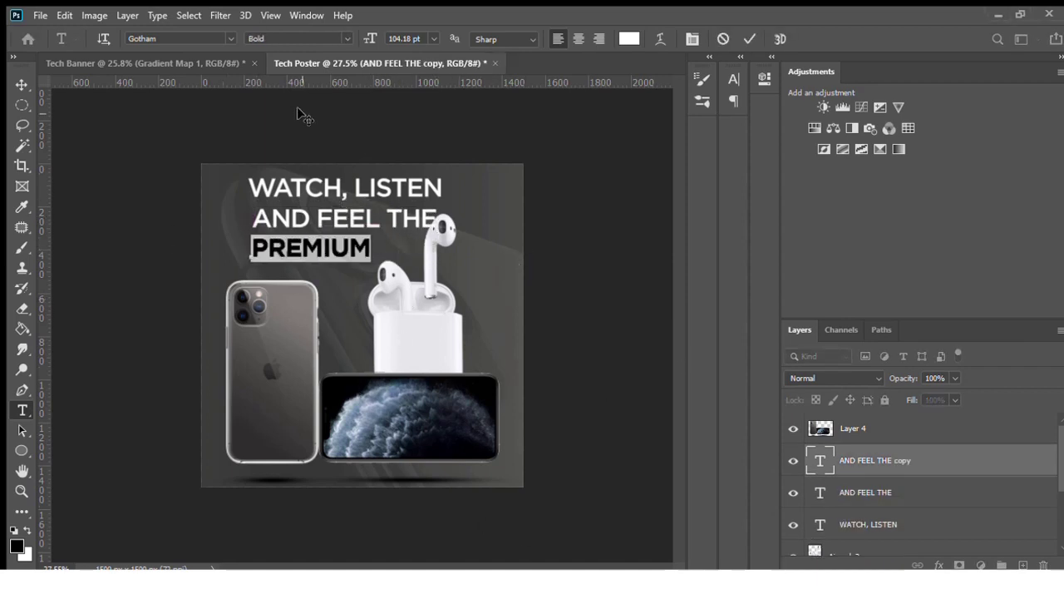
drag(370, 39, 432, 41)
click(511, 249)
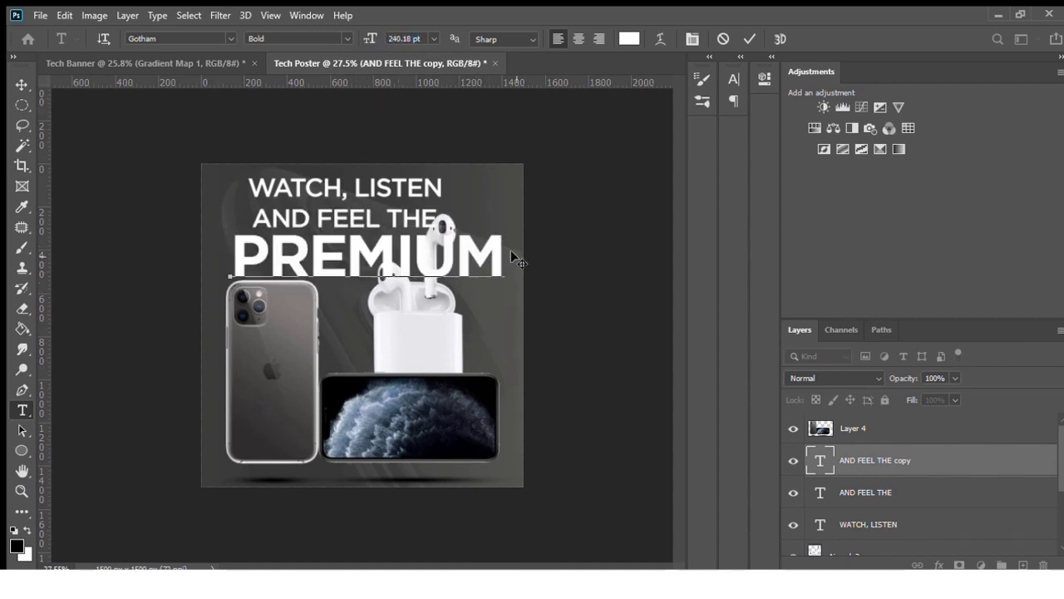
Step: Shift the PREMIUM line slightly left and down with Free Transform
key(ctrl+t)
drag(396, 254, 391, 260)
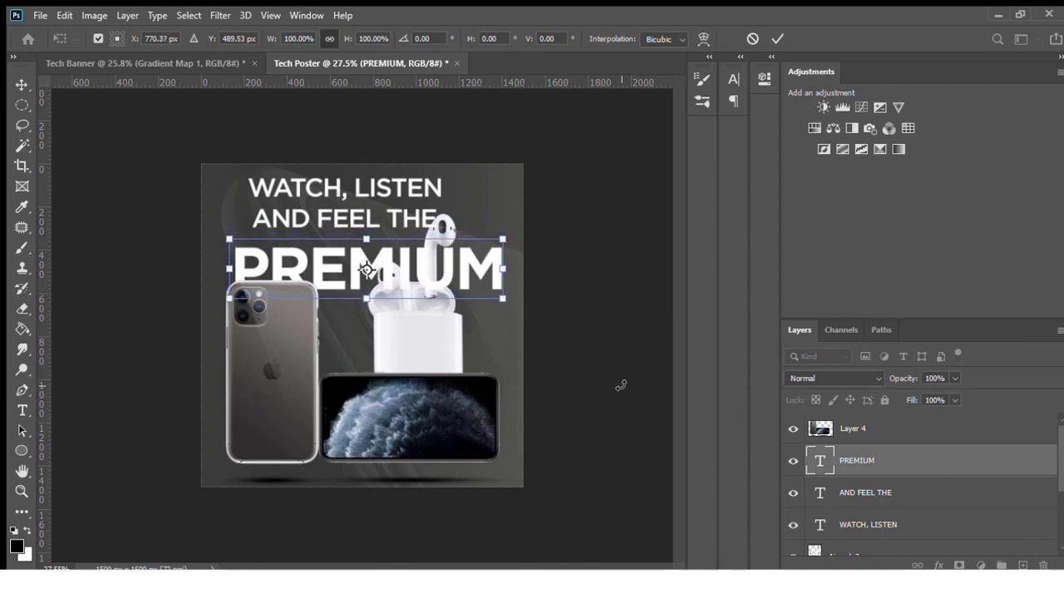
key(Return)
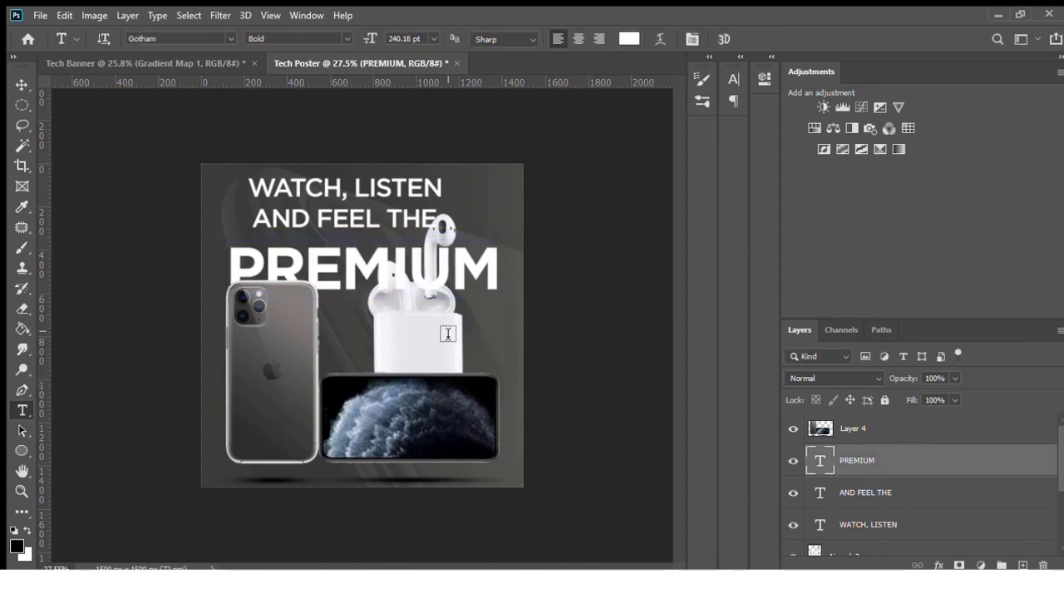
click(945, 494)
key(ctrl+t)
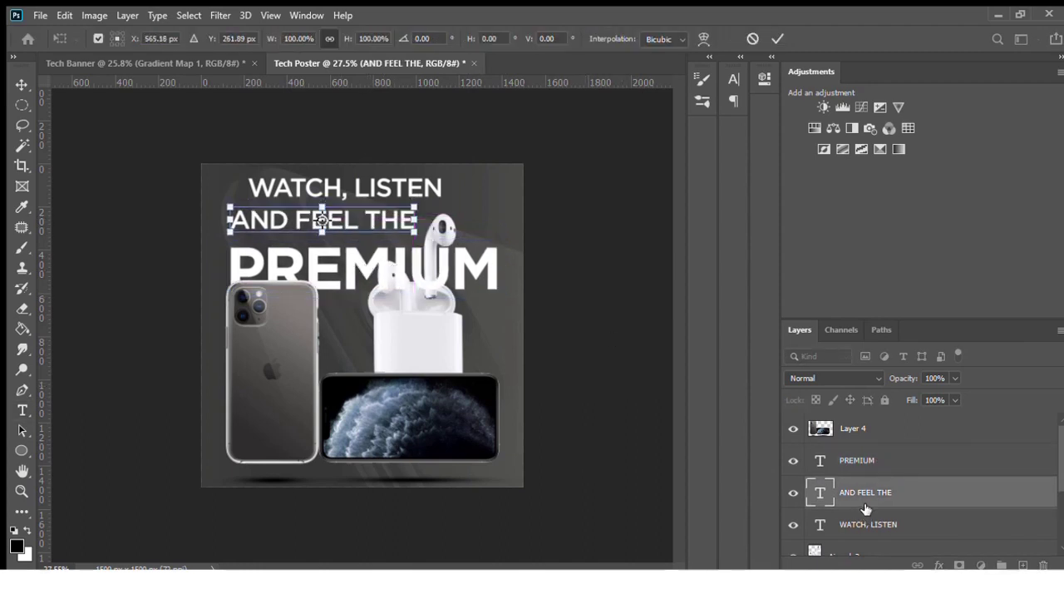
Step: Enlarge the AND FEEL THE line and nudge it slightly down
double_click(820, 492)
drag(371, 38, 400, 38)
key(ctrl+Return)
key(ctrl+t)
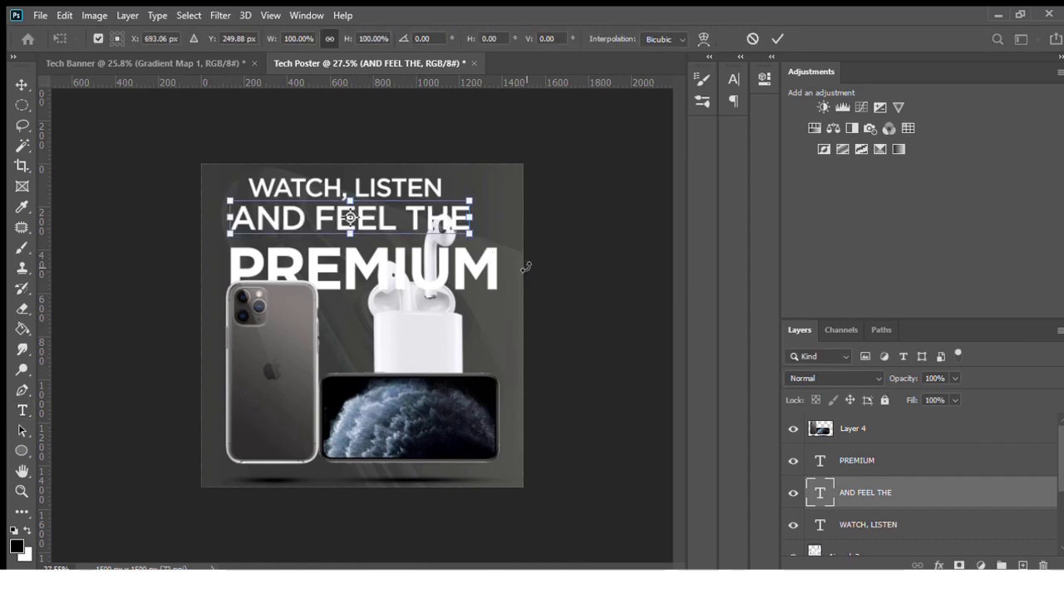
key(shift+Down)
key(shift+Down)
key(shift+Down)
key(shift+Down)
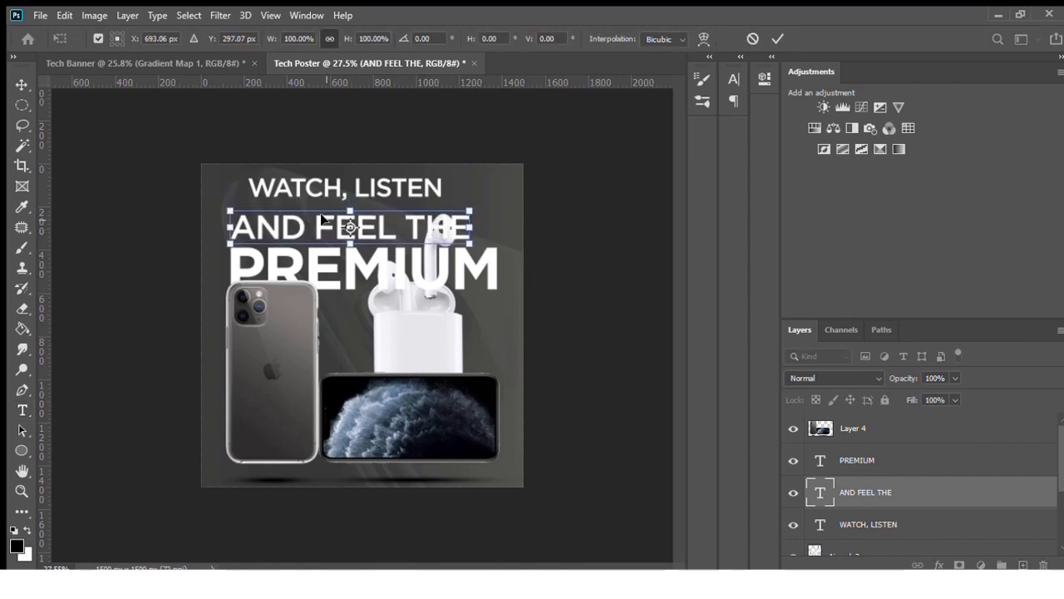
key(Return)
double_click(820, 493)
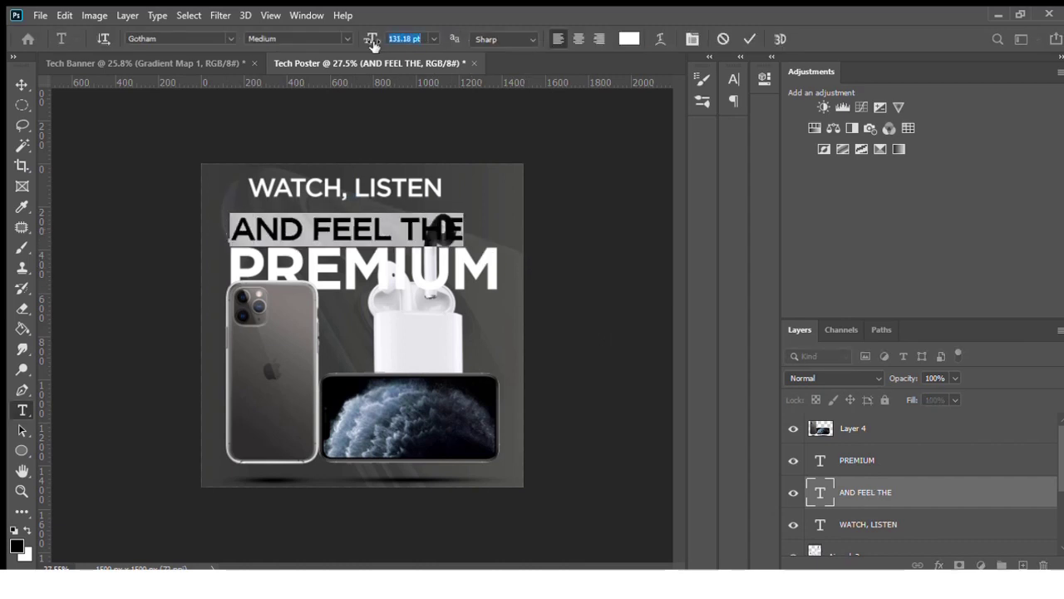
drag(374, 45, 371, 45)
key(ctrl+Return)
Step: Move the Airpods2 layer above the text layers
scroll(864, 468, down, 1)
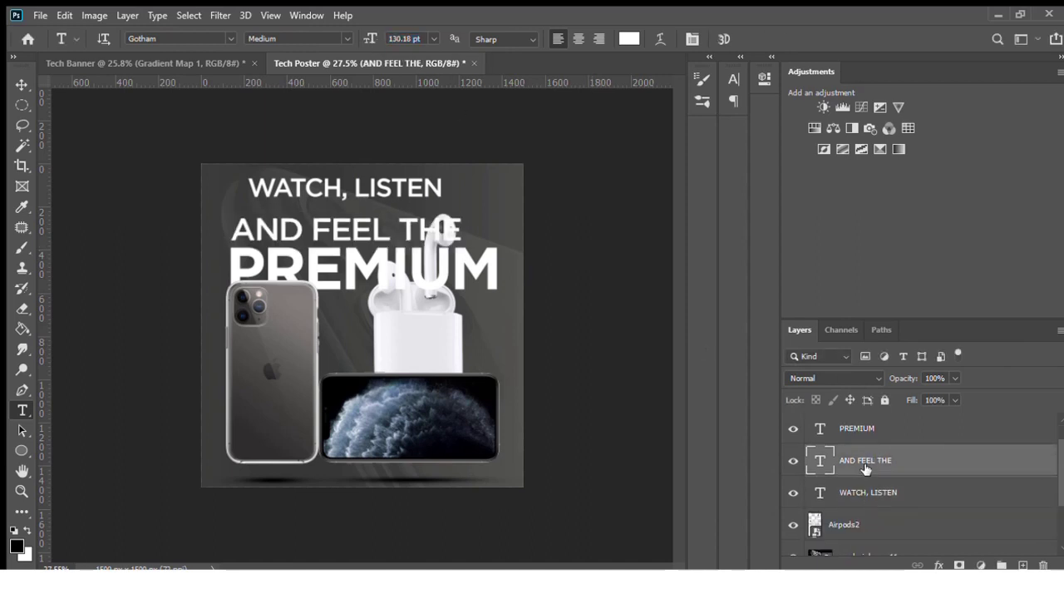
drag(865, 468, 865, 536)
mouse_move(865, 460)
mouse_down()
mouse_move(870, 541)
mouse_move(857, 480)
mouse_up()
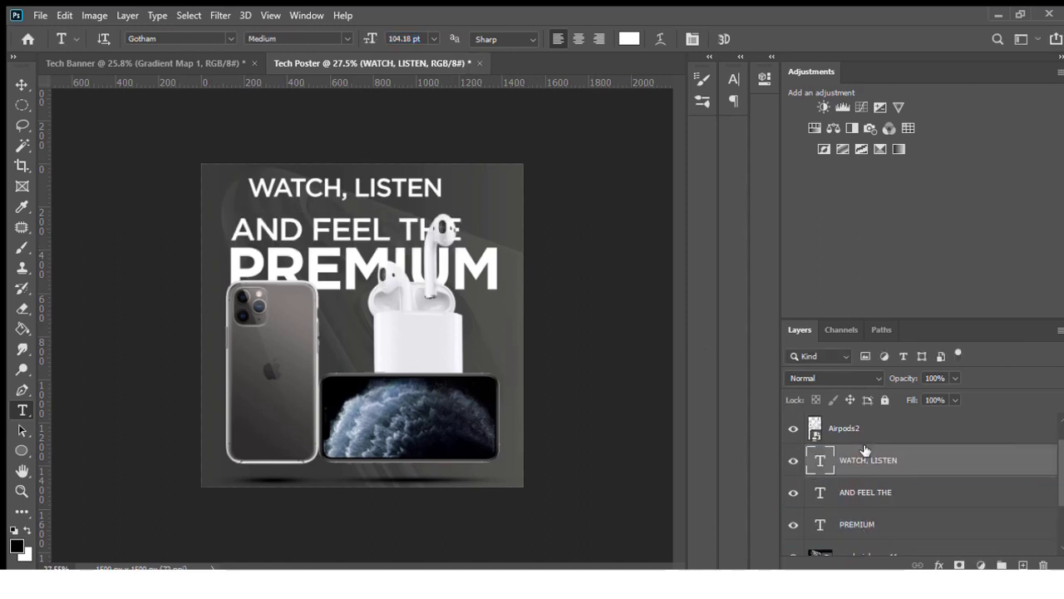
Step: Increase the WATCH, LISTEN headline font size to 130.18 pt
double_click(820, 460)
drag(371, 41, 388, 42)
click(349, 187)
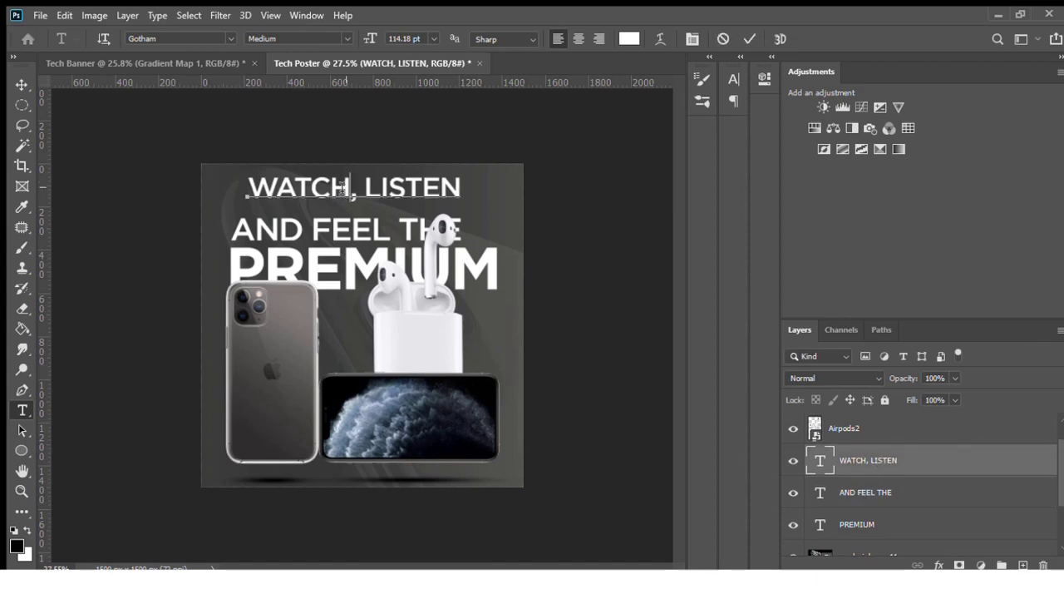
key(ctrl+a)
key(ctrl+shift+period)
key(ctrl+shift+period)
key(ctrl+shift+period)
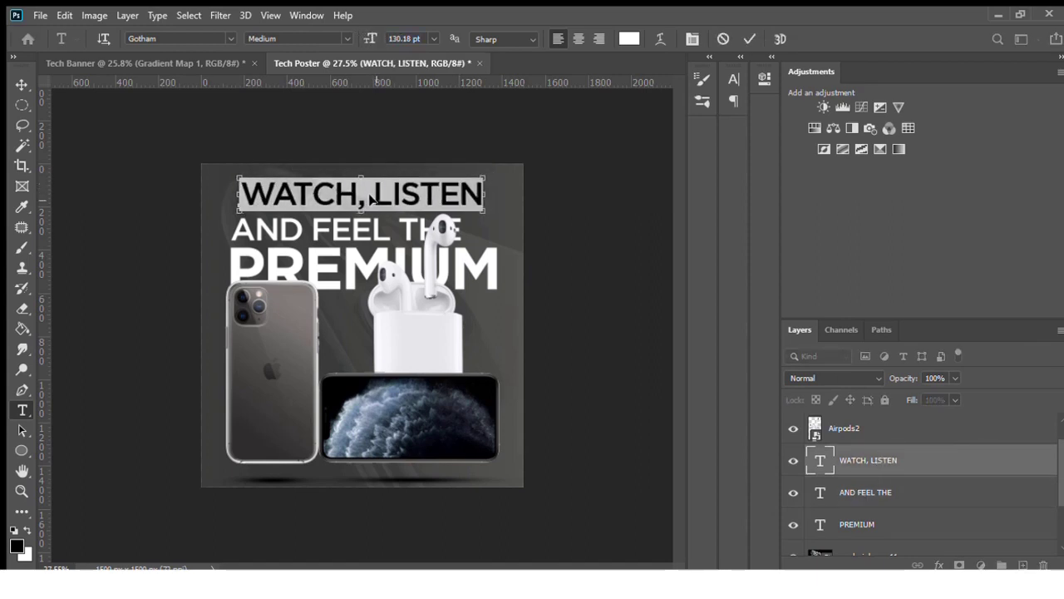
key(ctrl+Return)
key(ctrl+t)
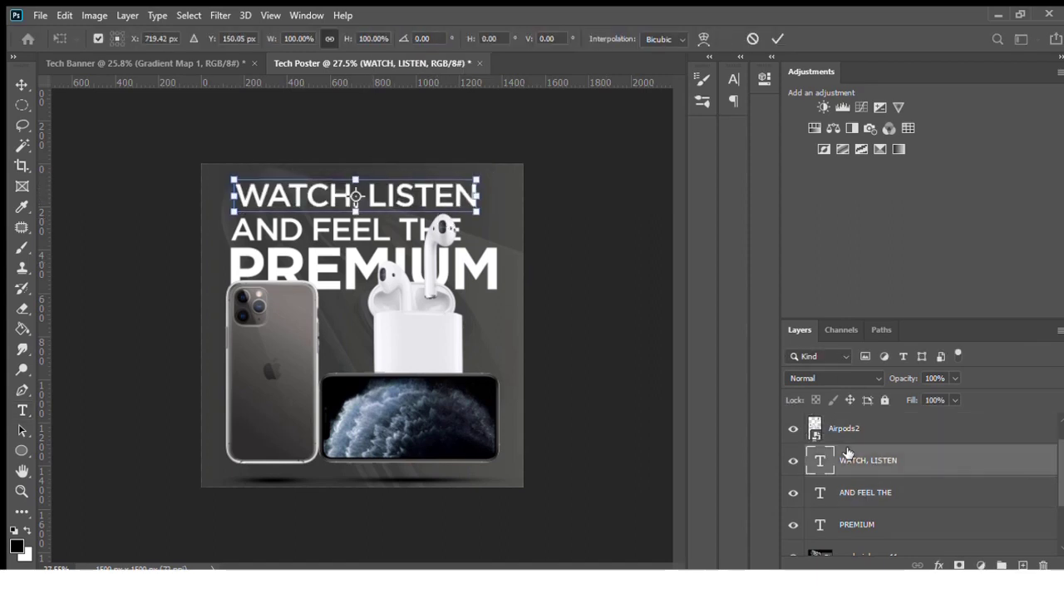
key(Return)
key(t)
key(alt+bracketleft)
key(alt+bracketleft)
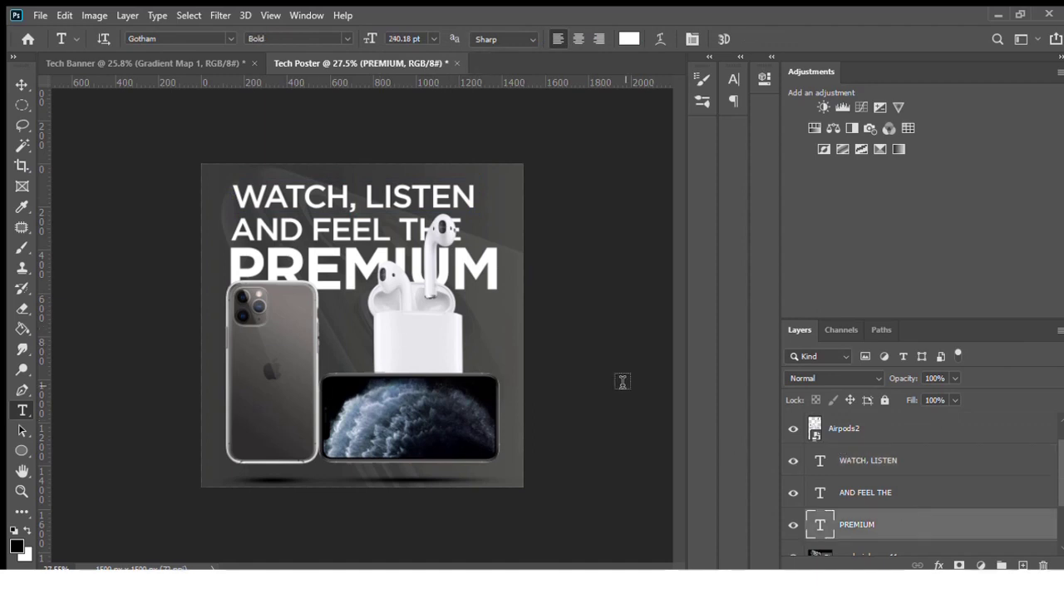
Step: Nudge the PREMIUM text upward with two arrow-key moves in Free Transform
key(alt+bracketright)
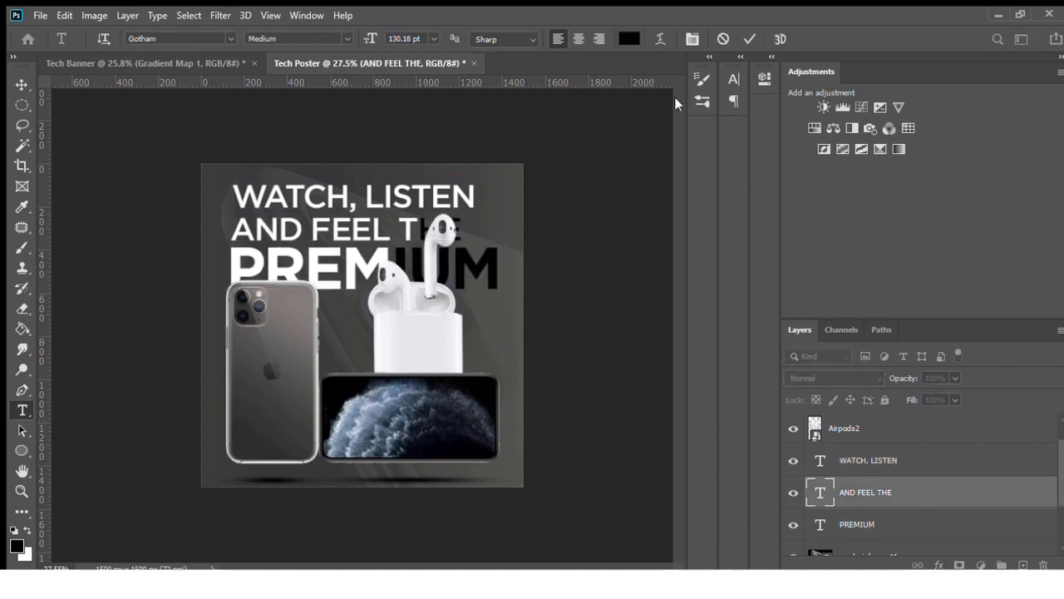
click(908, 460)
click(884, 431)
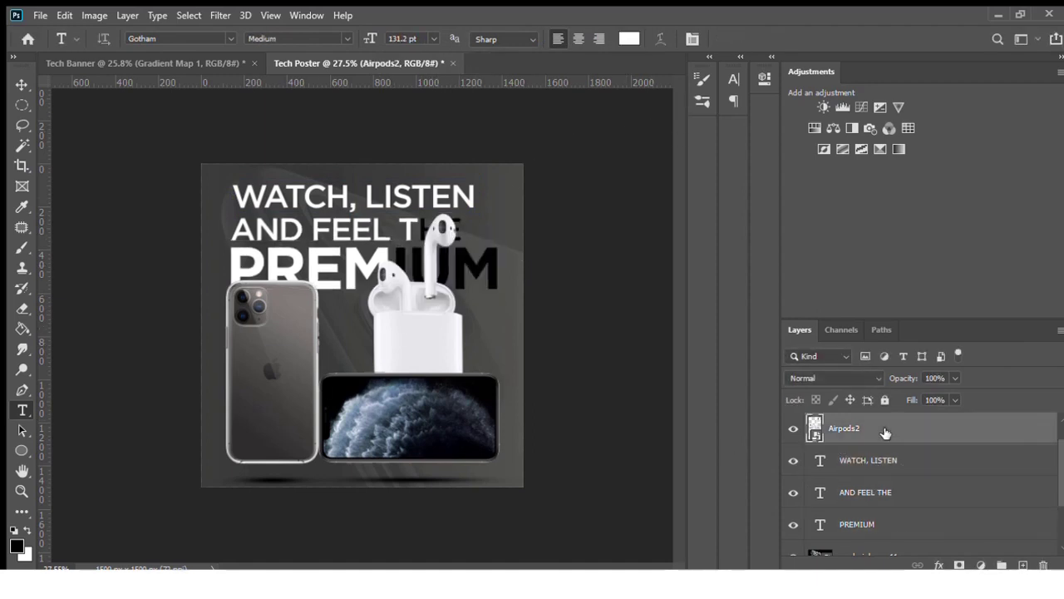
key(ctrl+t)
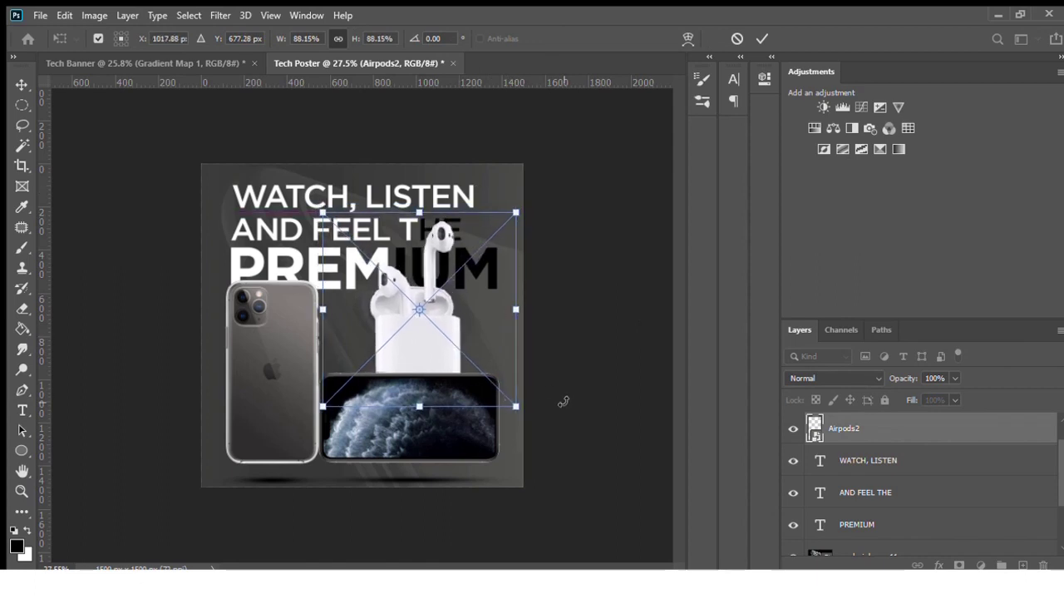
click(908, 524)
key(ctrl+t)
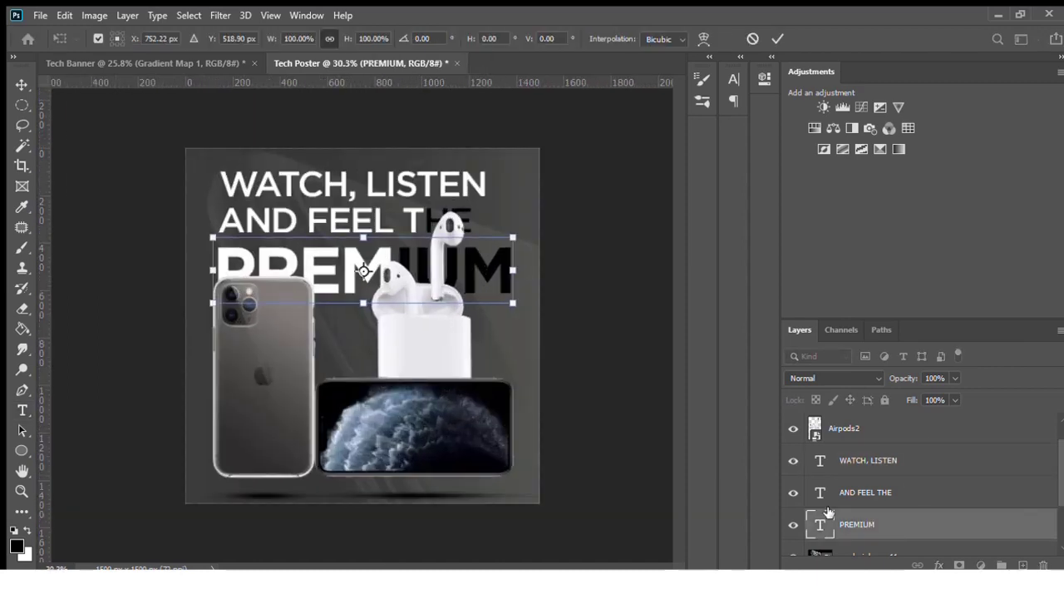
key(Up)
key(Up)
key(Up)
key(Up)
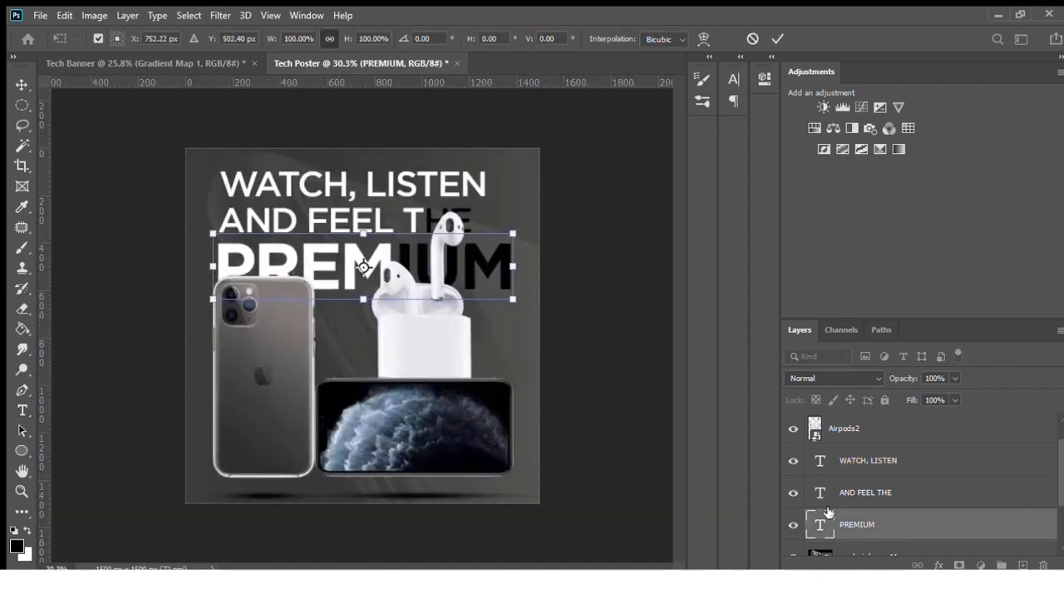
key(Up)
key(Up)
key(Up)
key(Up)
key(Return)
Step: Mask the Airpods2 layer using the PREMIUM selection to hide the earbud overlapping IUM
click(902, 490)
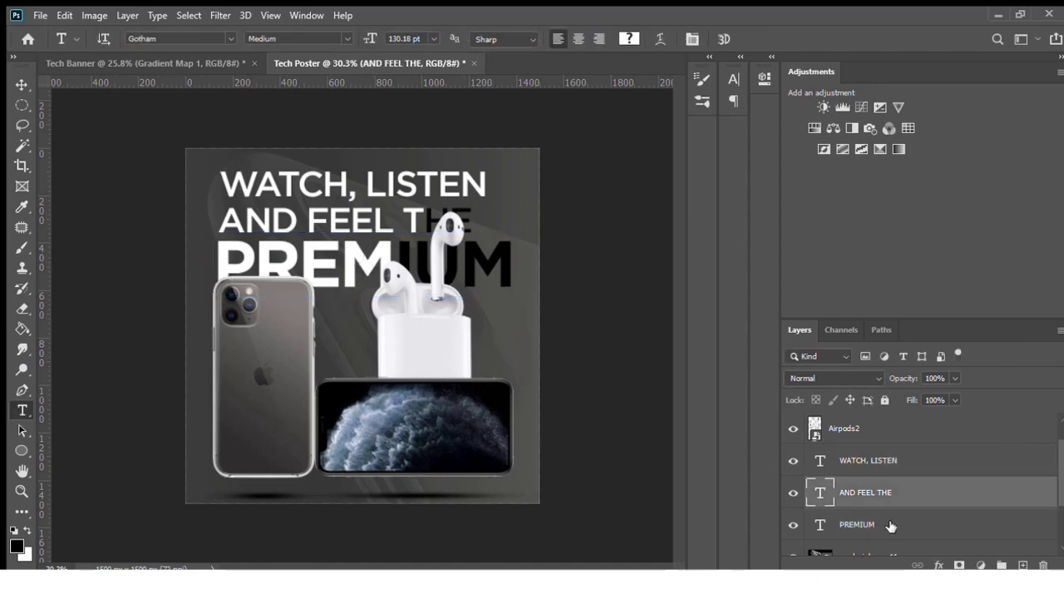
click(911, 512)
click(867, 429)
click(959, 565)
ctrl+click(820, 524)
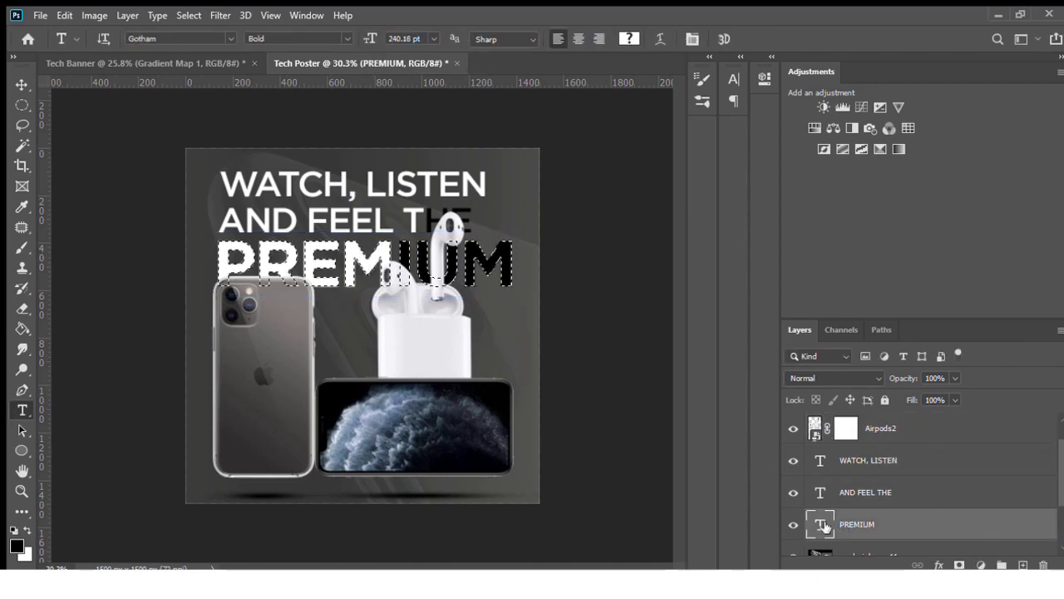
click(881, 428)
key(b)
mouse_move(424, 262)
mouse_down()
mouse_move(499, 266)
mouse_move(432, 283)
mouse_up()
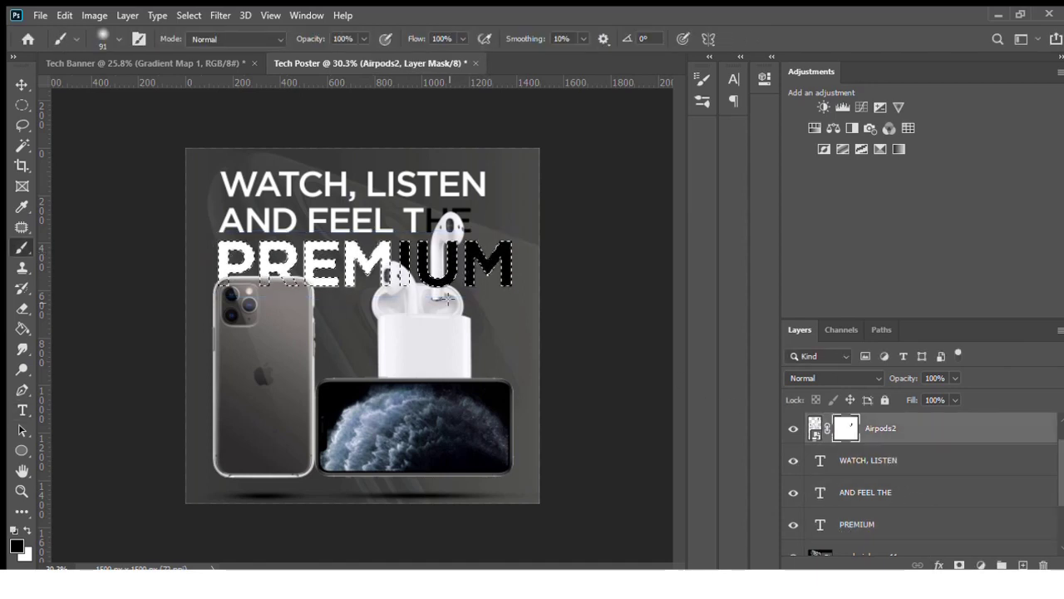
click(926, 490)
key(ctrl+d)
key(l)
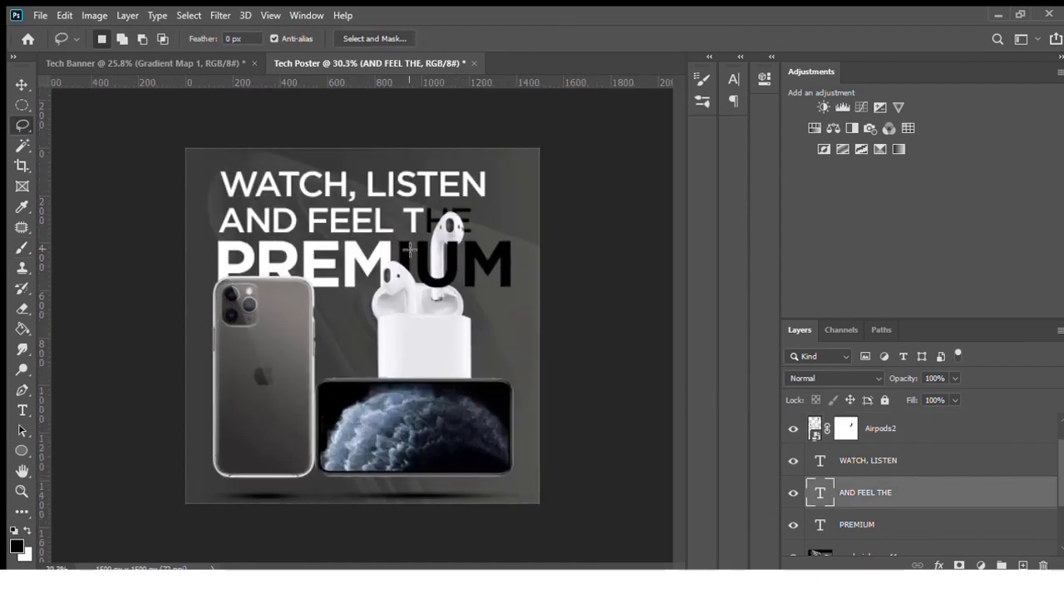
Step: Raise PREMIUM a little higher with two more upward nudges
click(919, 518)
key(ctrl+t)
key(Up)
key(Up)
key(Up)
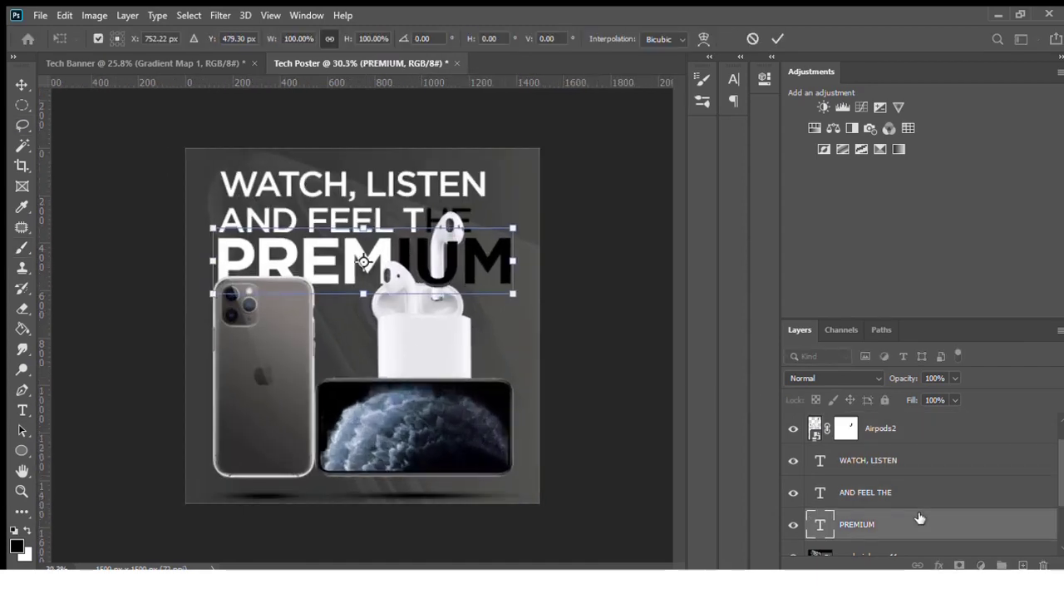
key(Up)
key(Return)
key(l)
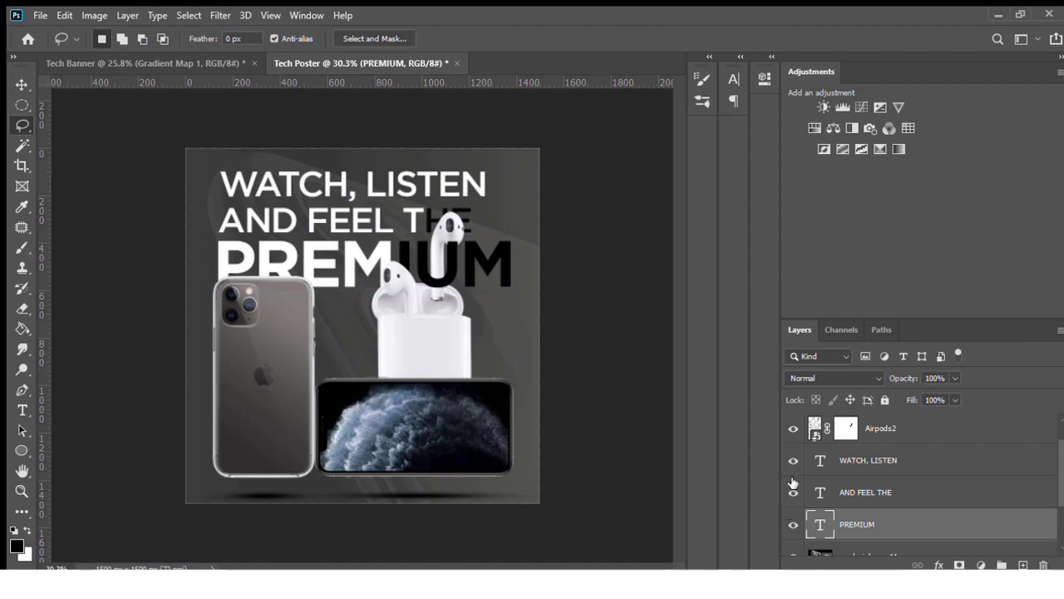
Step: Give Layer 0's Gradient Overlay a purple-to-orange gradient, then switch to the Tech Banner document
scroll(823, 487, down, 3)
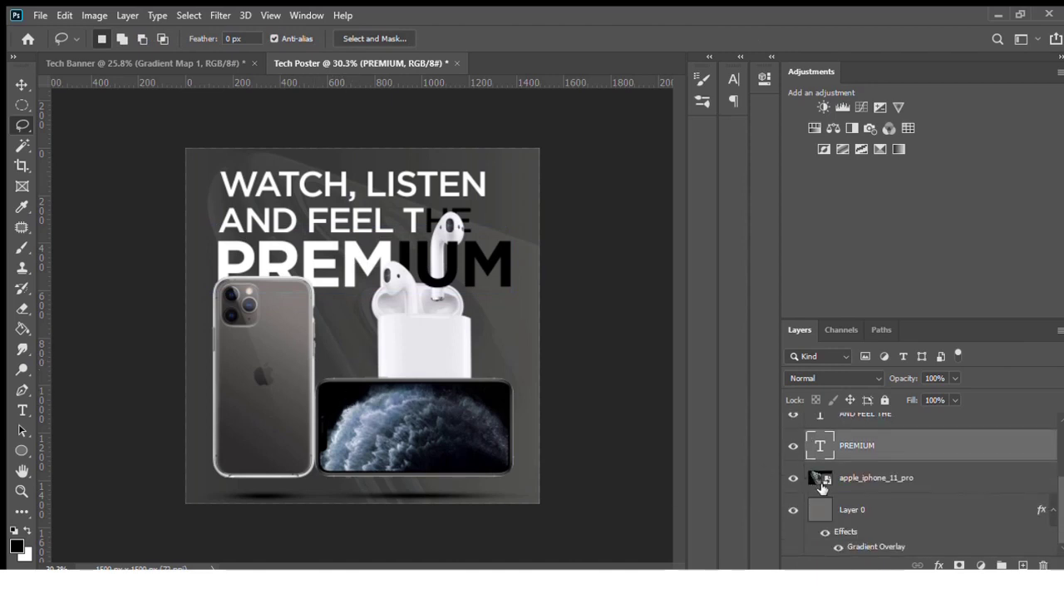
click(898, 548)
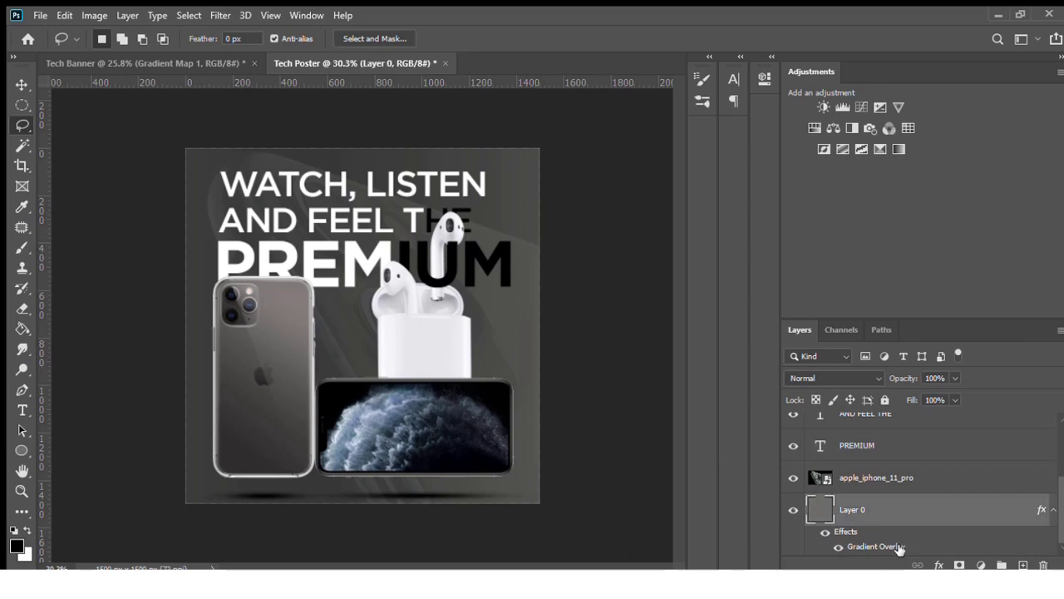
double_click(898, 548)
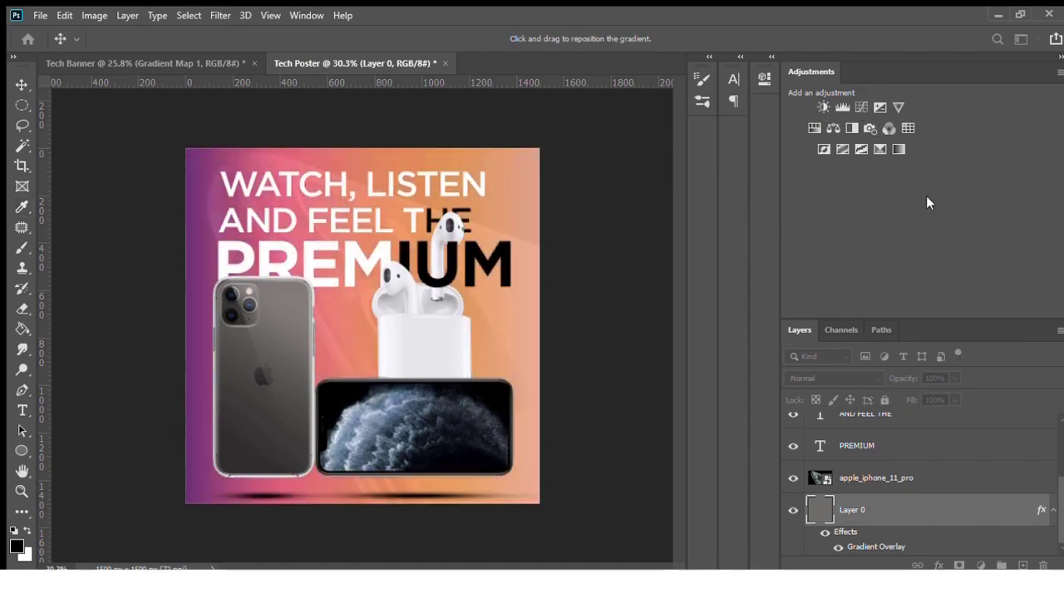
key(l)
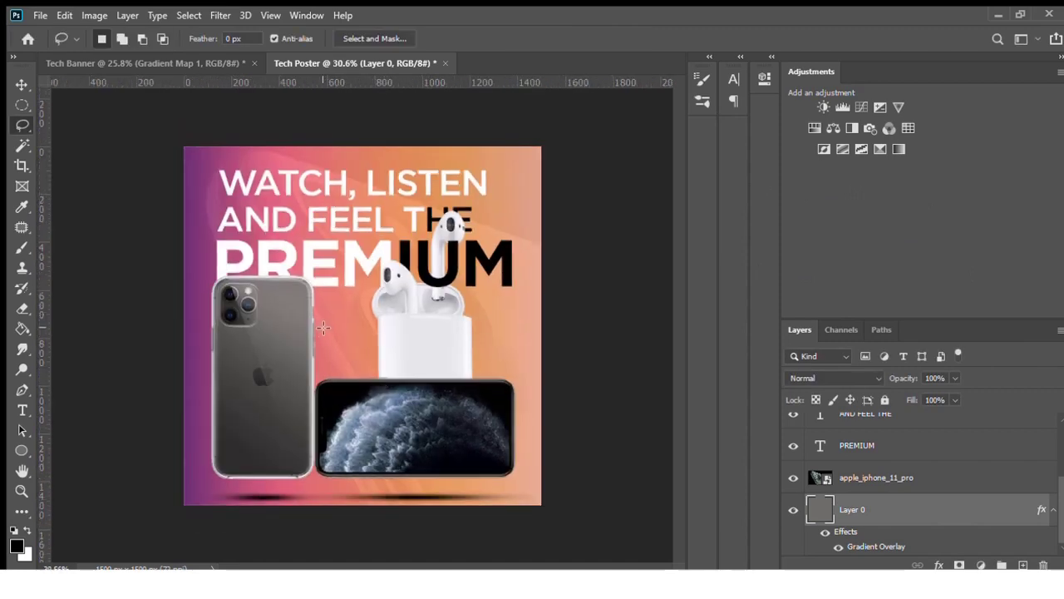
click(141, 62)
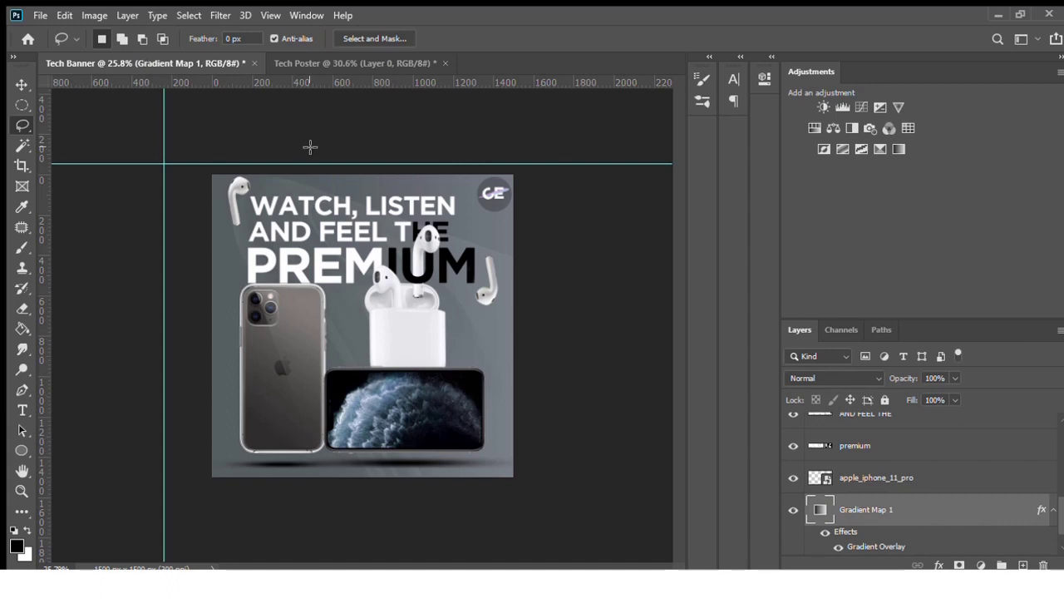
double_click(877, 544)
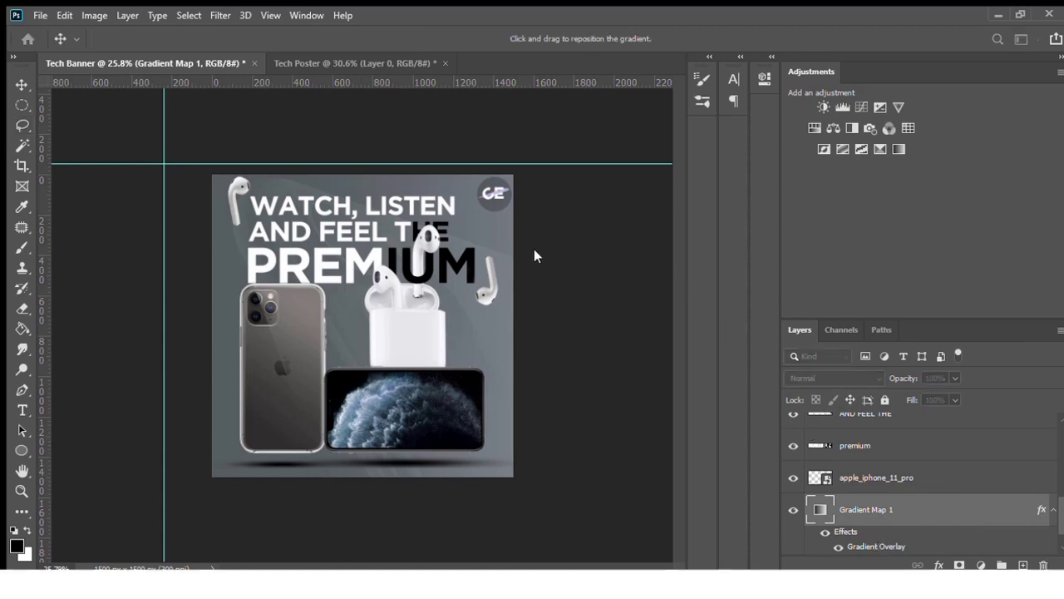
key(i)
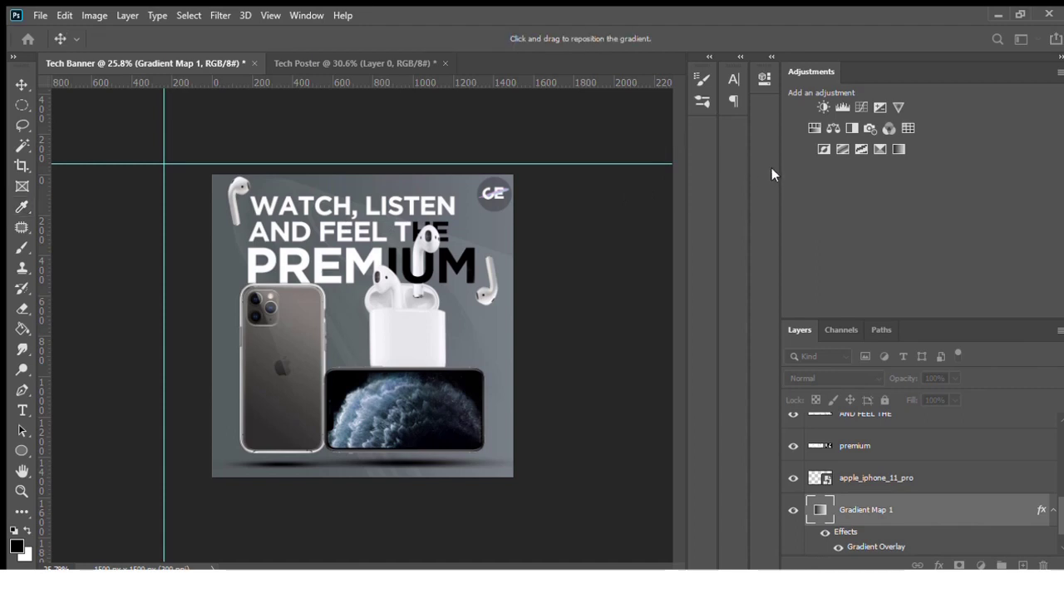
key(Return)
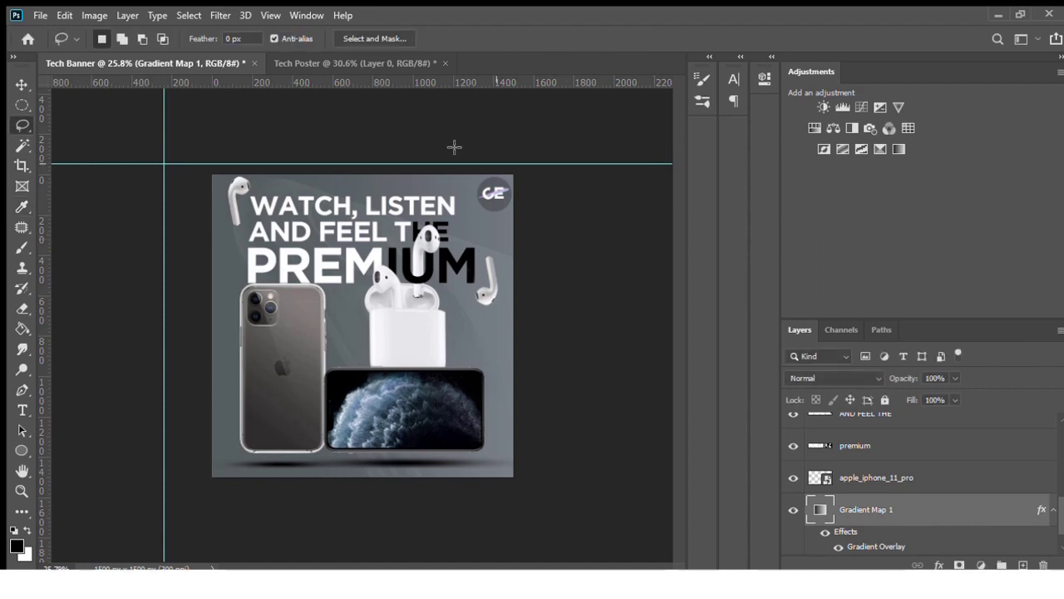
click(325, 64)
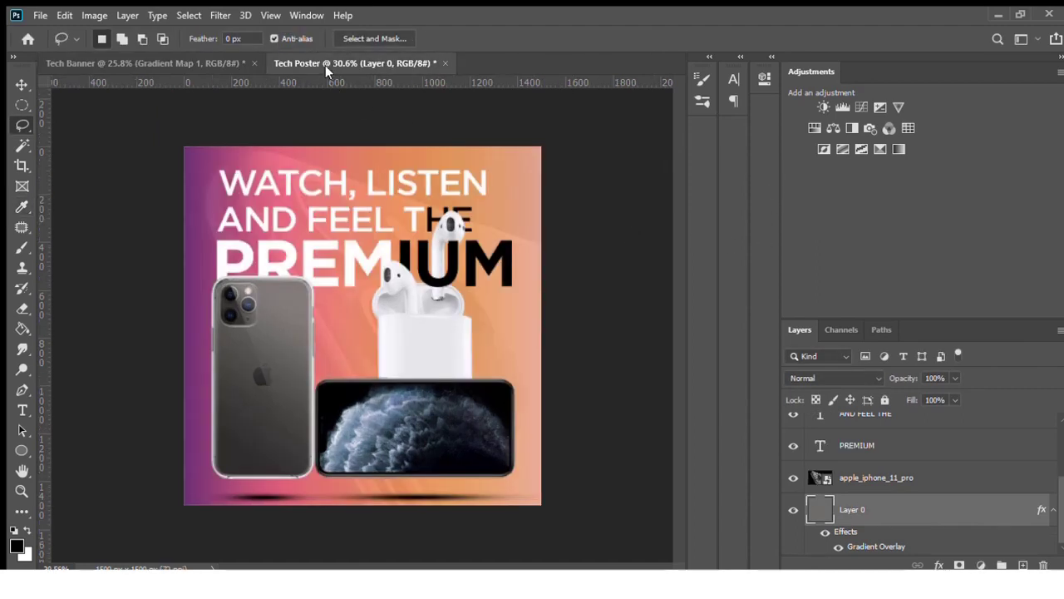
click(199, 56)
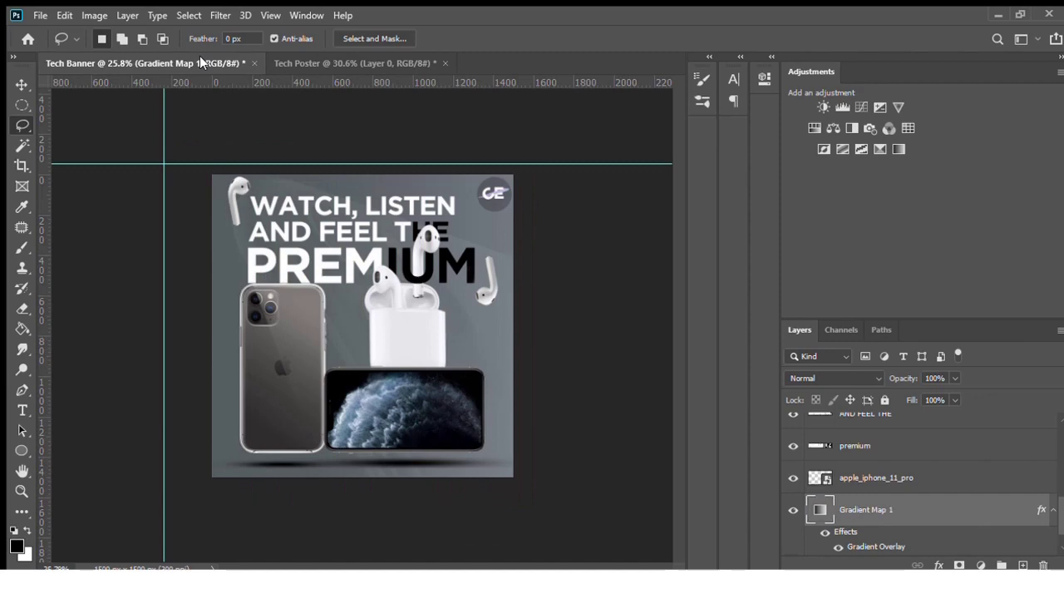
click(324, 64)
Step: Recolour Layer 0's Gradient Overlay with sampled colours into a muted dark grey-brown gradient
key(ctrl+minus)
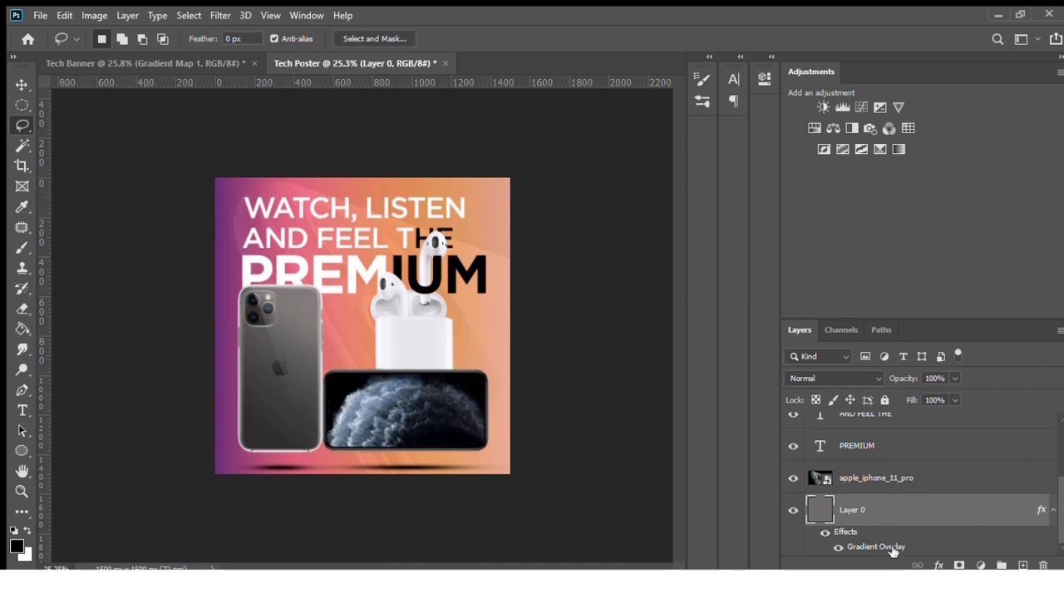
double_click(882, 546)
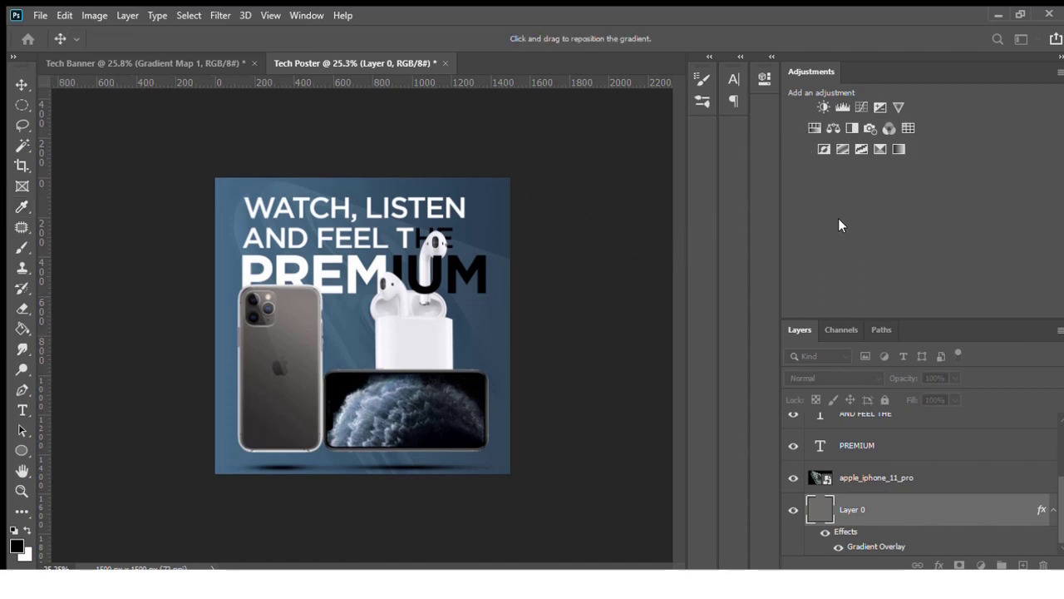
key(i)
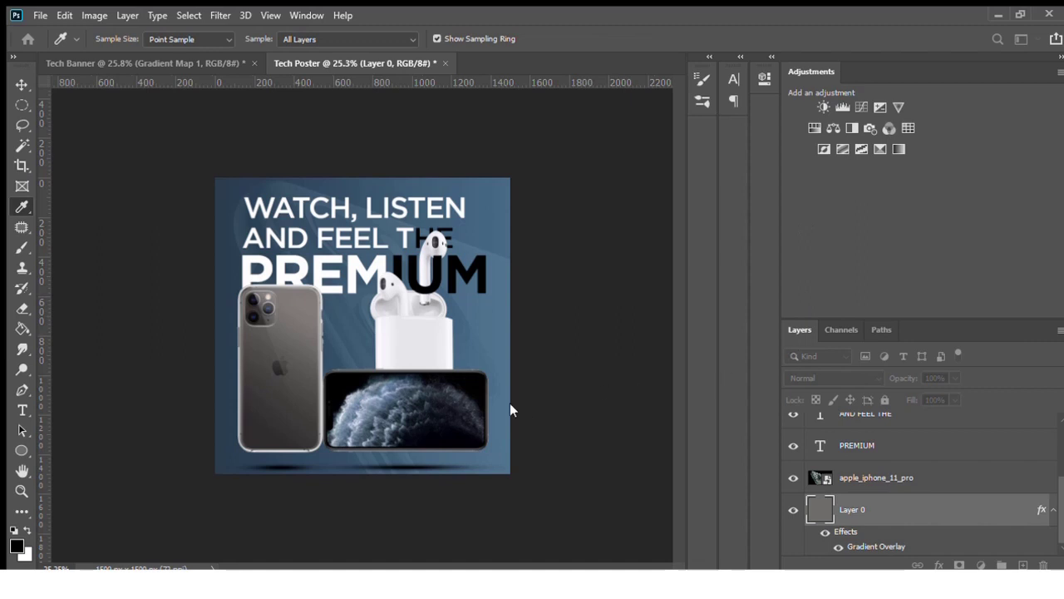
click(487, 403)
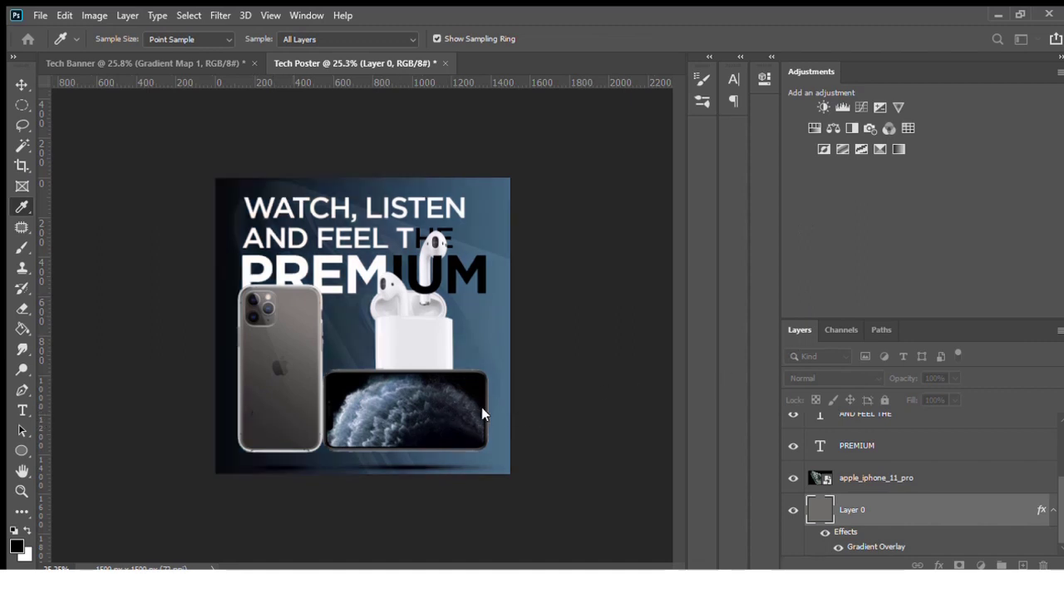
key(ctrl+z)
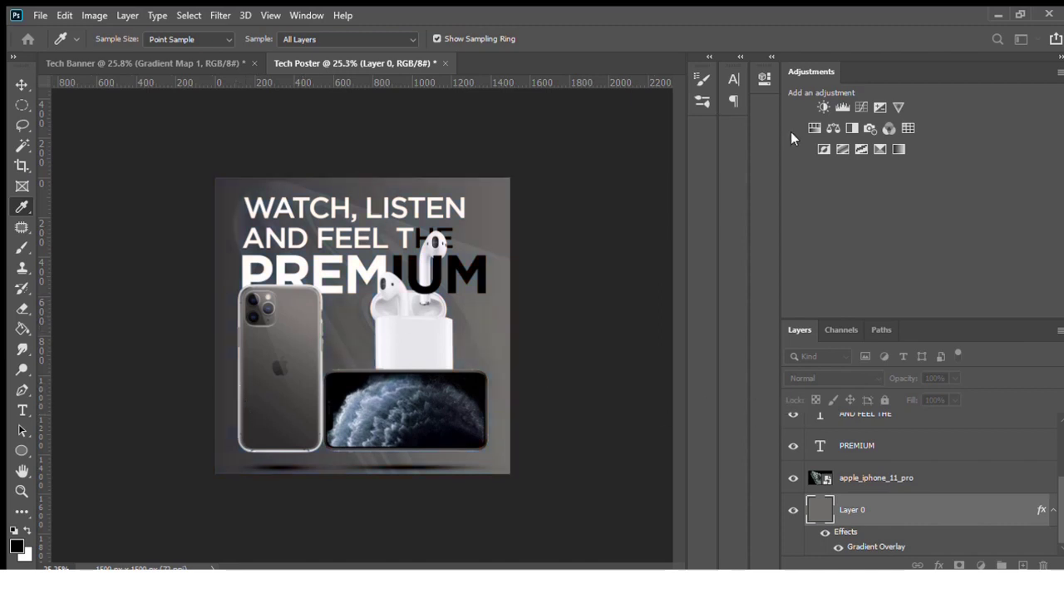
key(v)
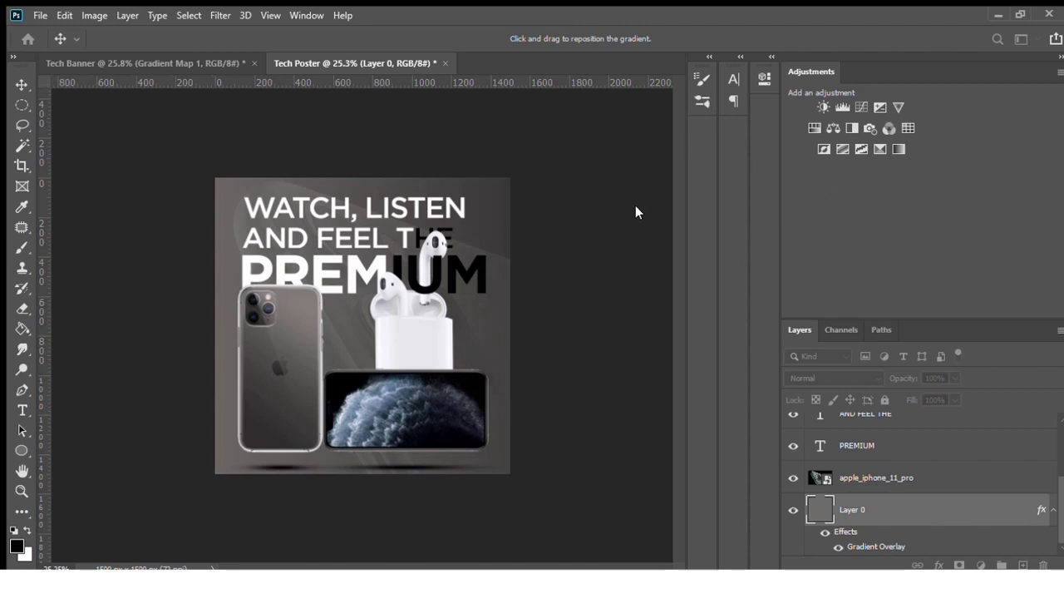
Step: Commit the grey background gradient, fit the canvas, and select the WATCH, LISTEN text layer
key(Return)
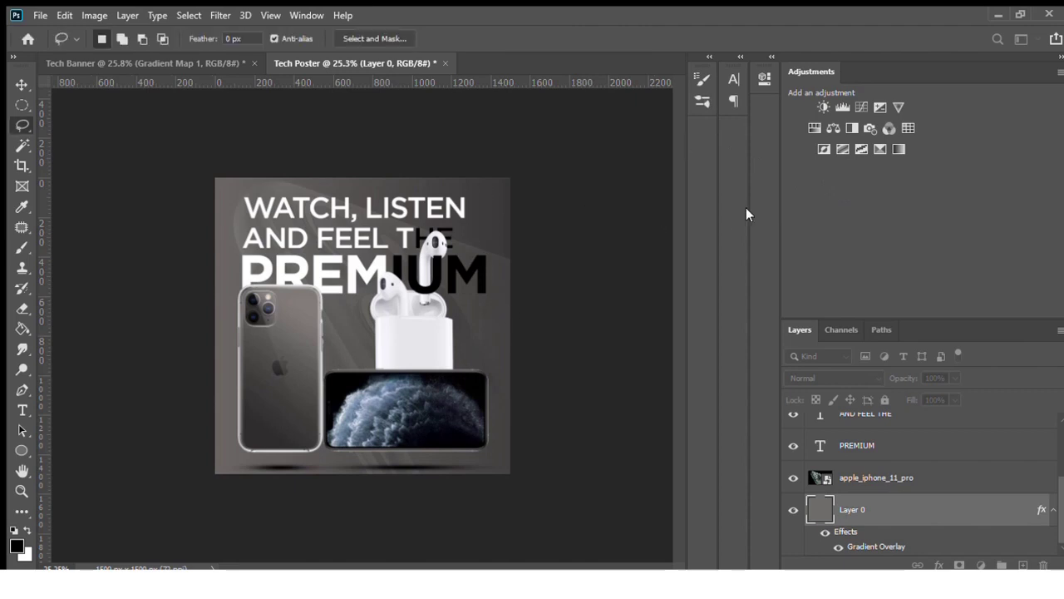
scroll(363, 294, up, 1)
scroll(363, 294, up, 1)
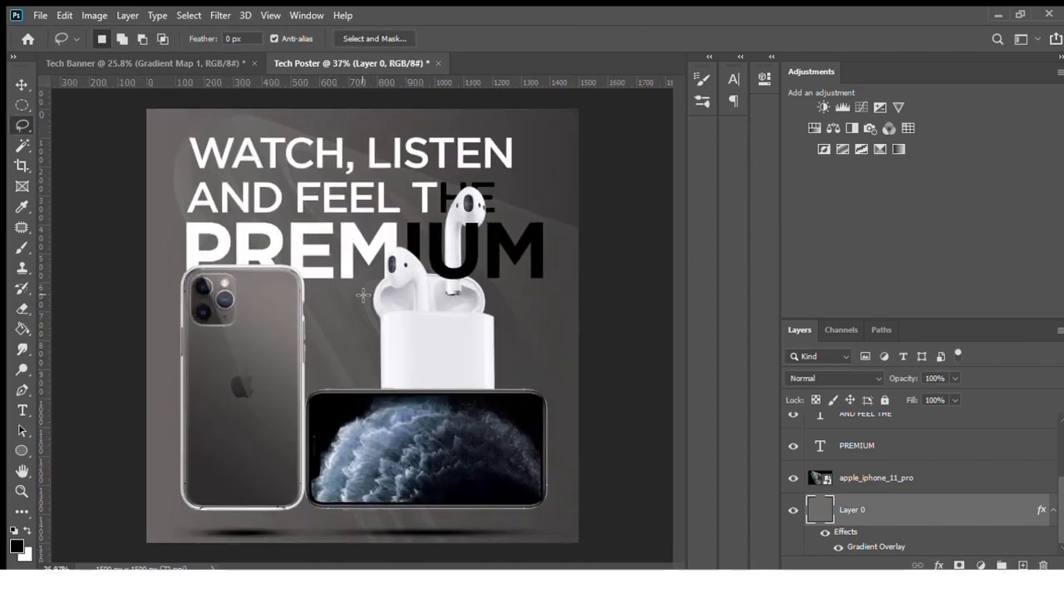
scroll(366, 299, down, 1)
scroll(382, 307, up, 1)
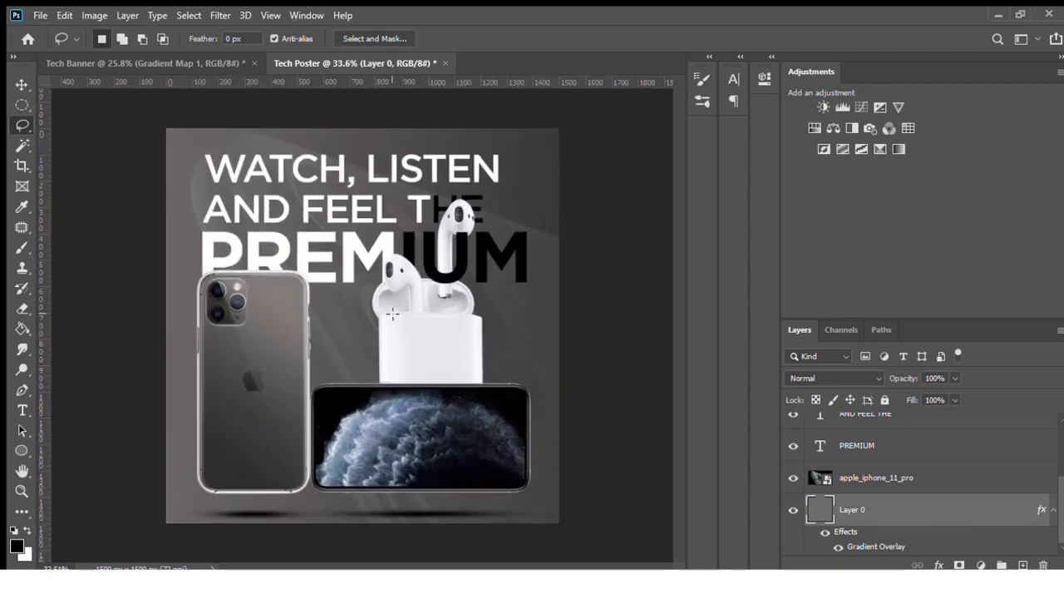
scroll(393, 313, down, 1)
scroll(392, 313, down, 1)
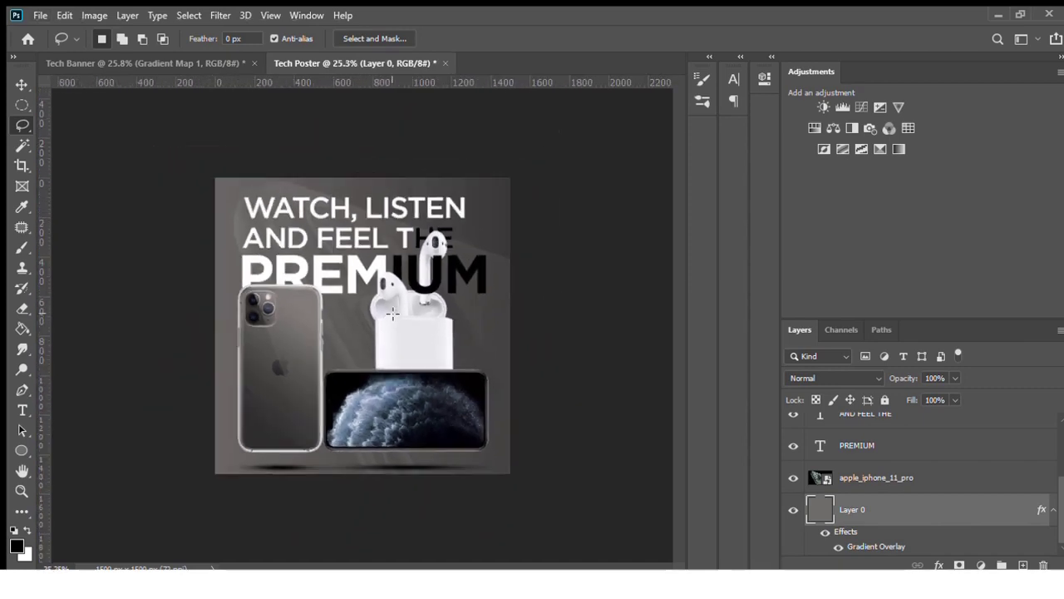
scroll(392, 313, up, 1)
scroll(392, 312, down, 1)
scroll(393, 313, down, 1)
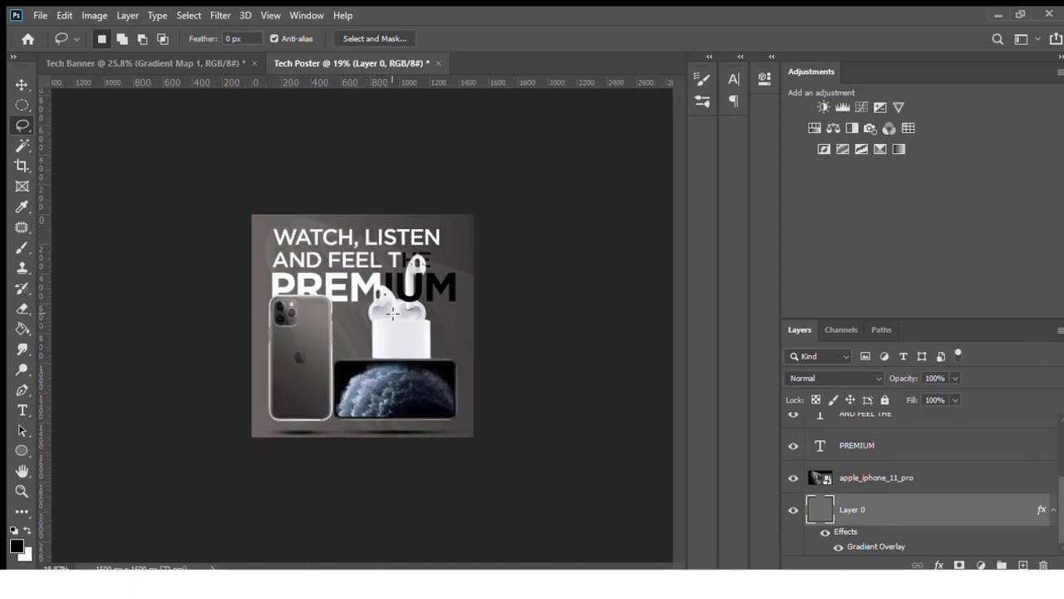
scroll(393, 313, down, 1)
scroll(392, 313, up, 2)
scroll(392, 313, up, 1)
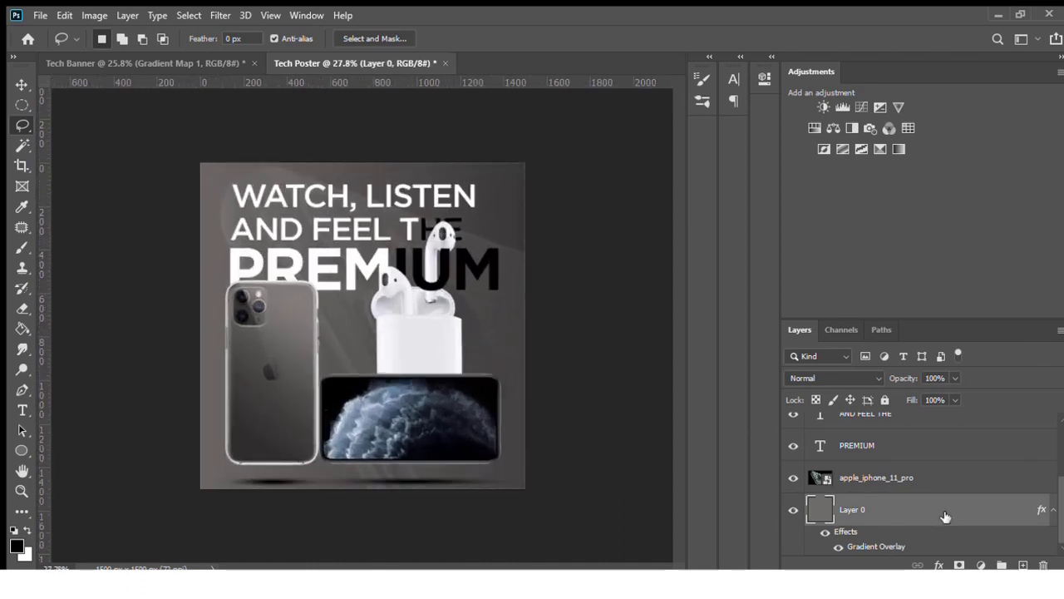
scroll(945, 516, up, 3)
click(891, 482)
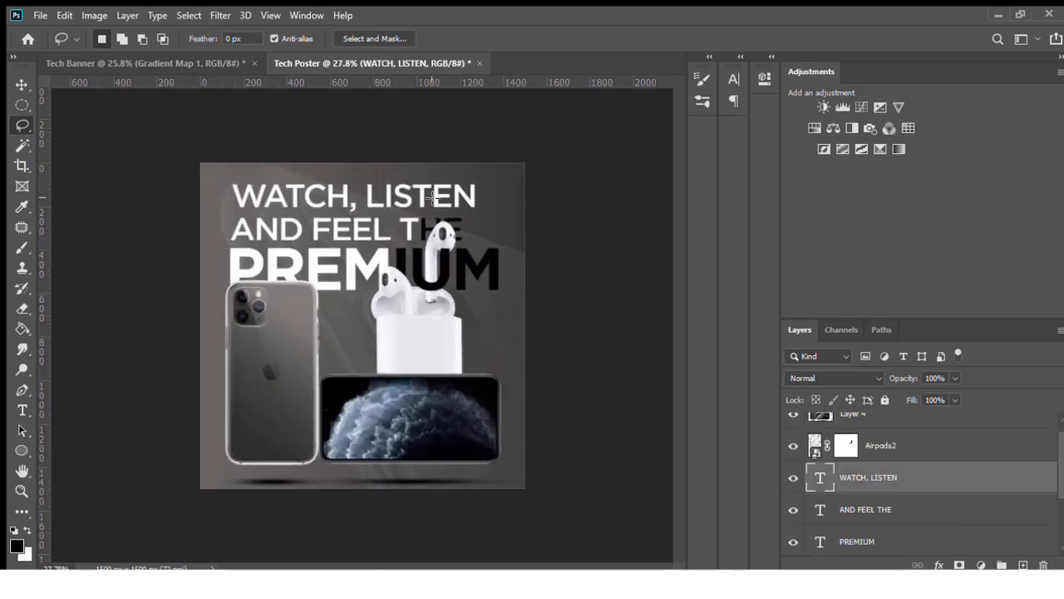
Step: Reduce the font size of the WATCH, LISTEN headline line
click(22, 410)
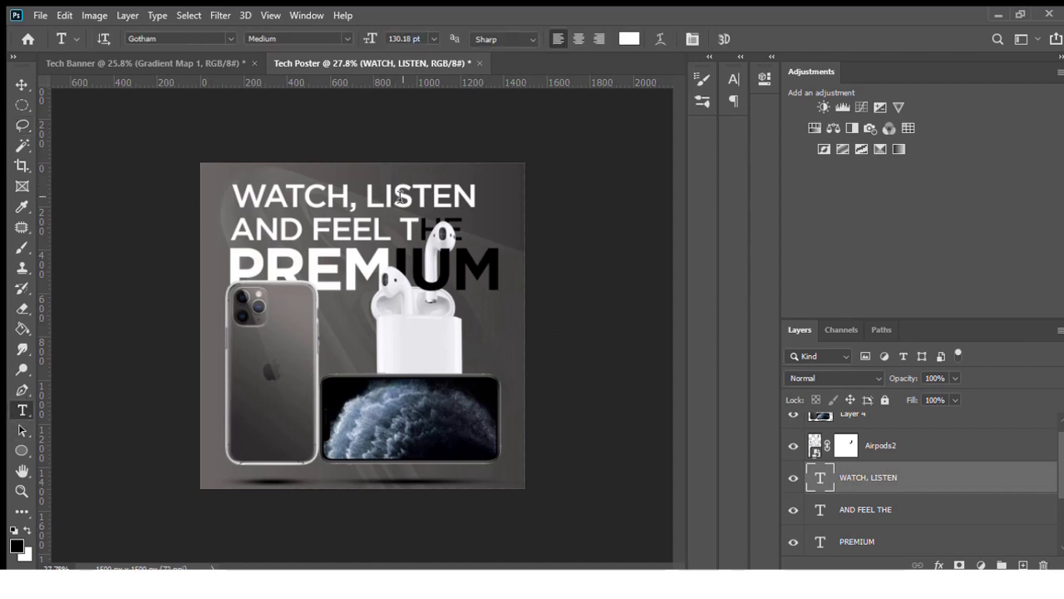
drag(477, 196, 241, 200)
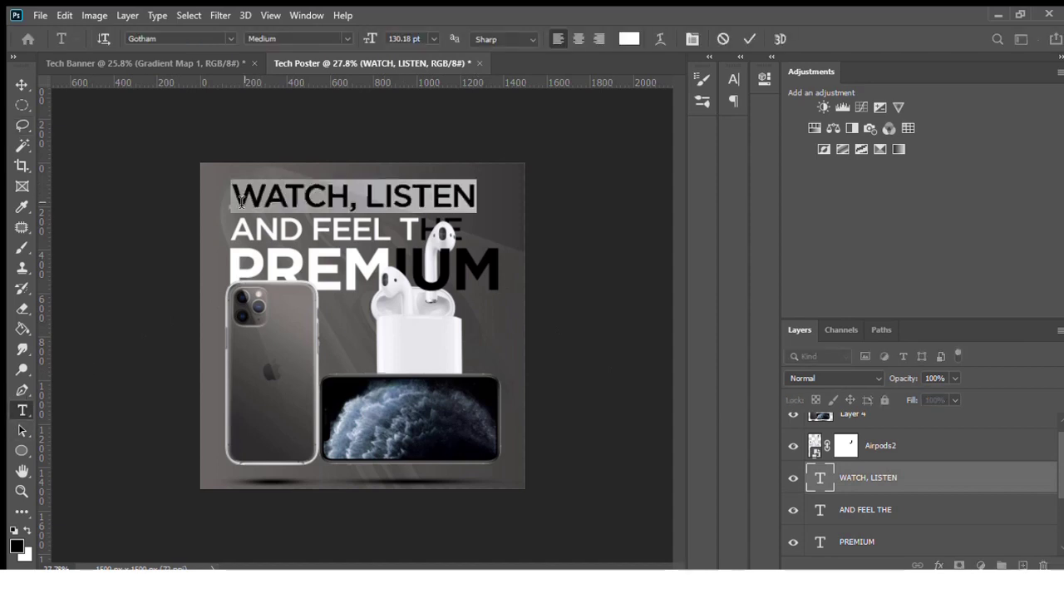
drag(374, 42, 356, 43)
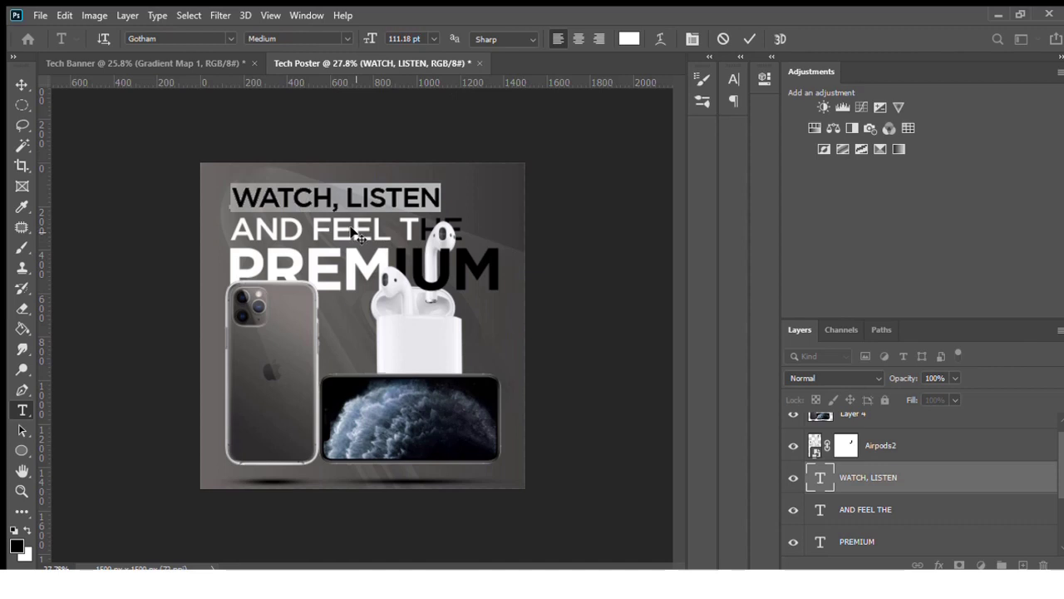
click(937, 514)
Step: Set the word THE in the AND FEEL THE line to Medium weight
click(937, 509)
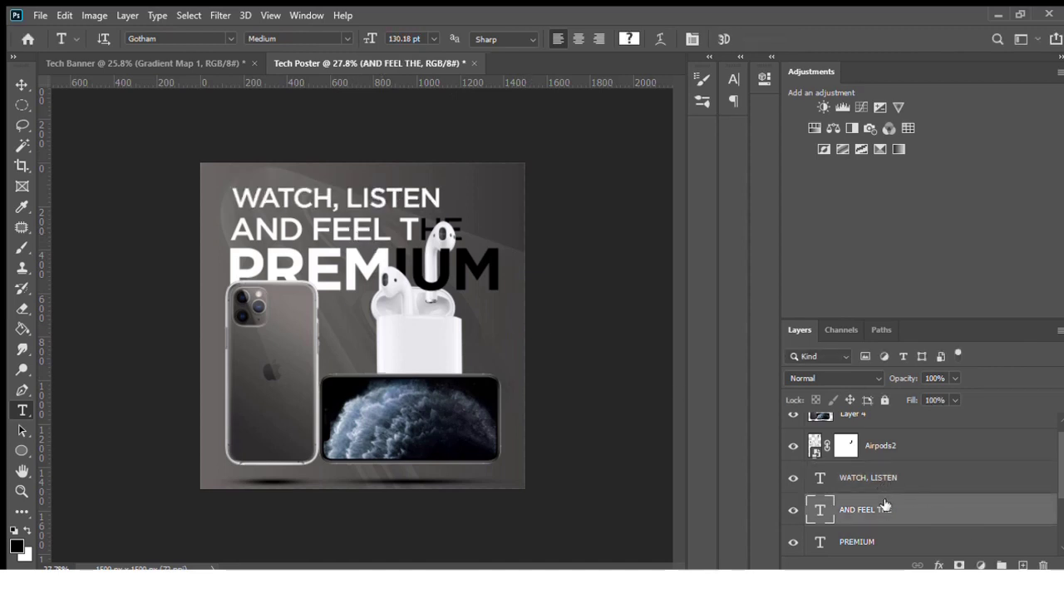
drag(393, 220, 561, 236)
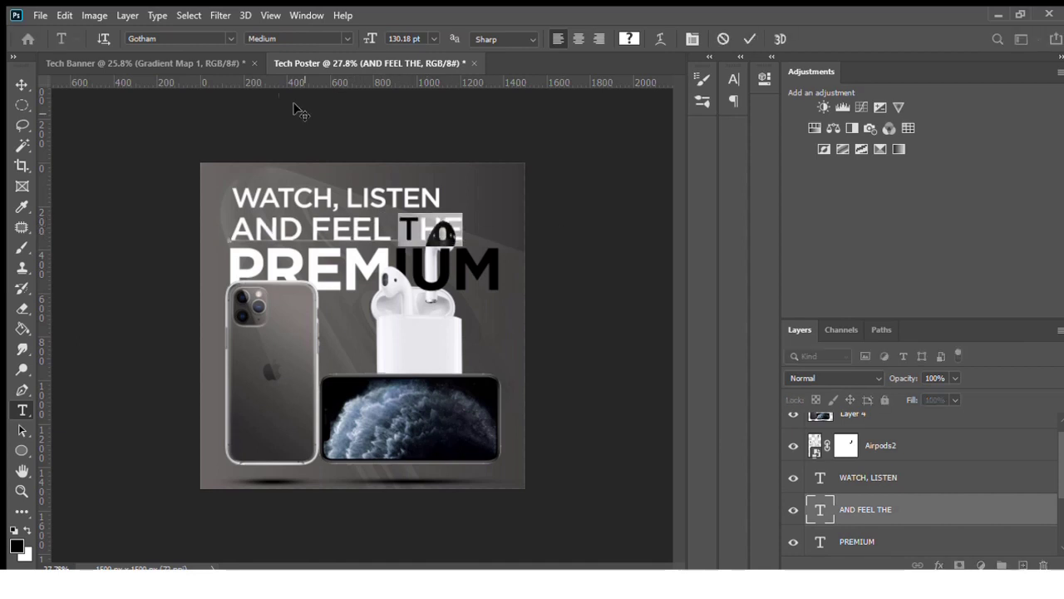
click(281, 39)
text(Medium)
key(Return)
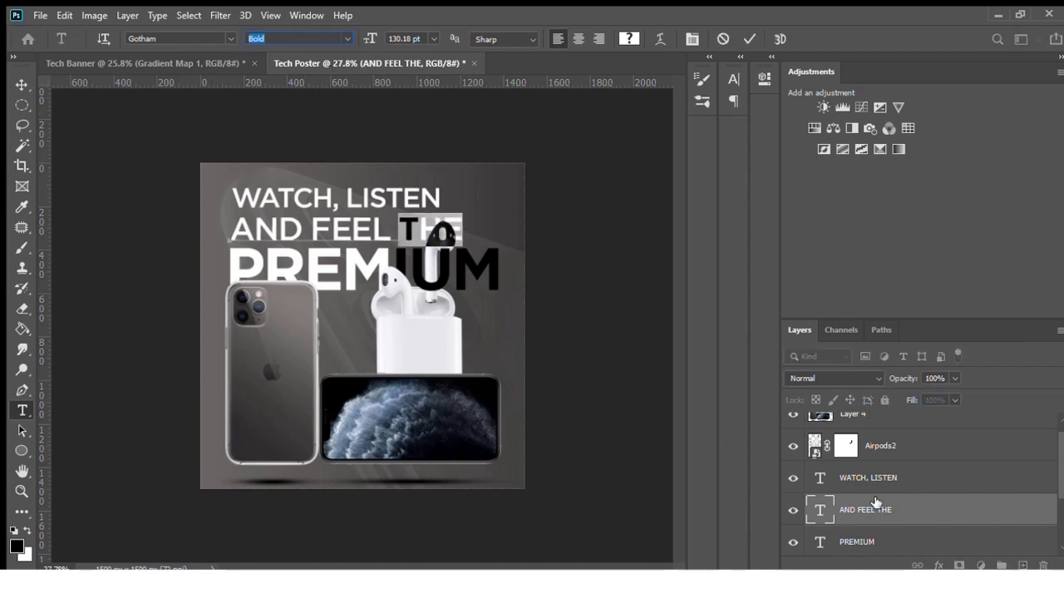
click(879, 478)
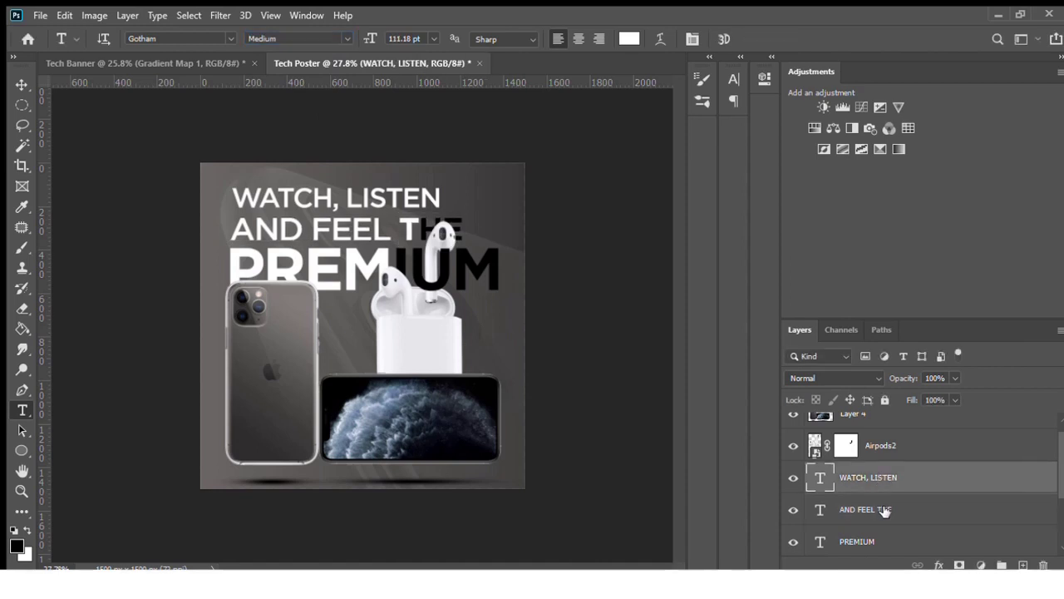
Step: Set the words AND FEEL and the WATCH, LISTEN line to Gotham Light
click(884, 511)
drag(398, 228, 289, 134)
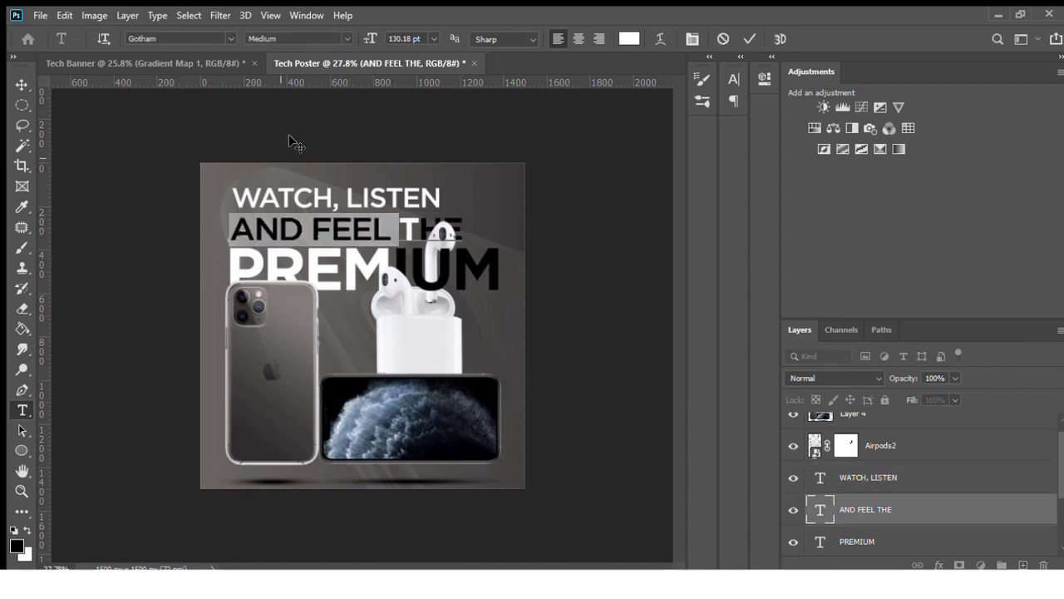
key(Up)
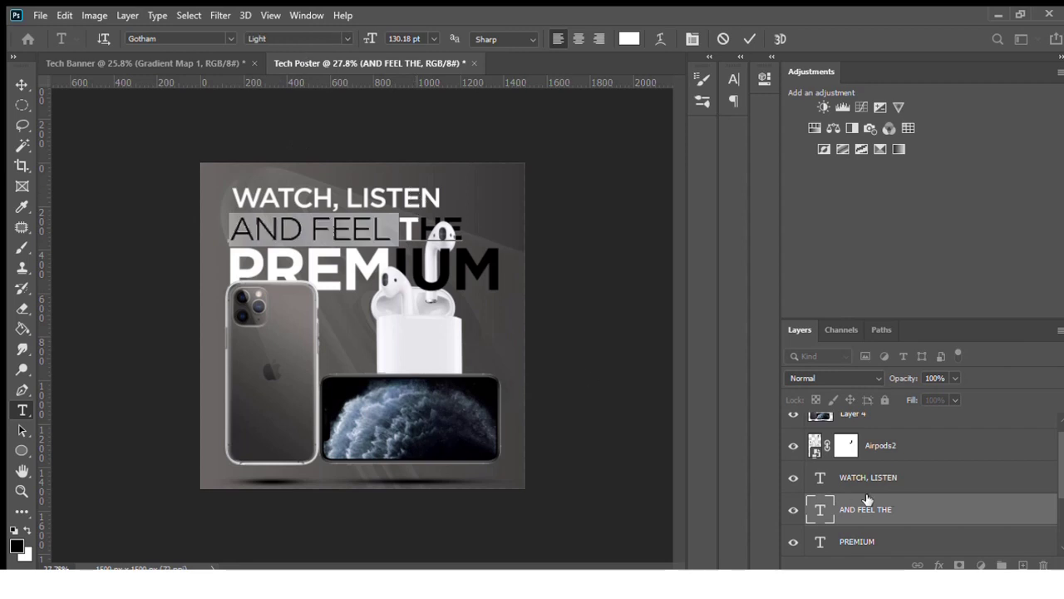
click(898, 480)
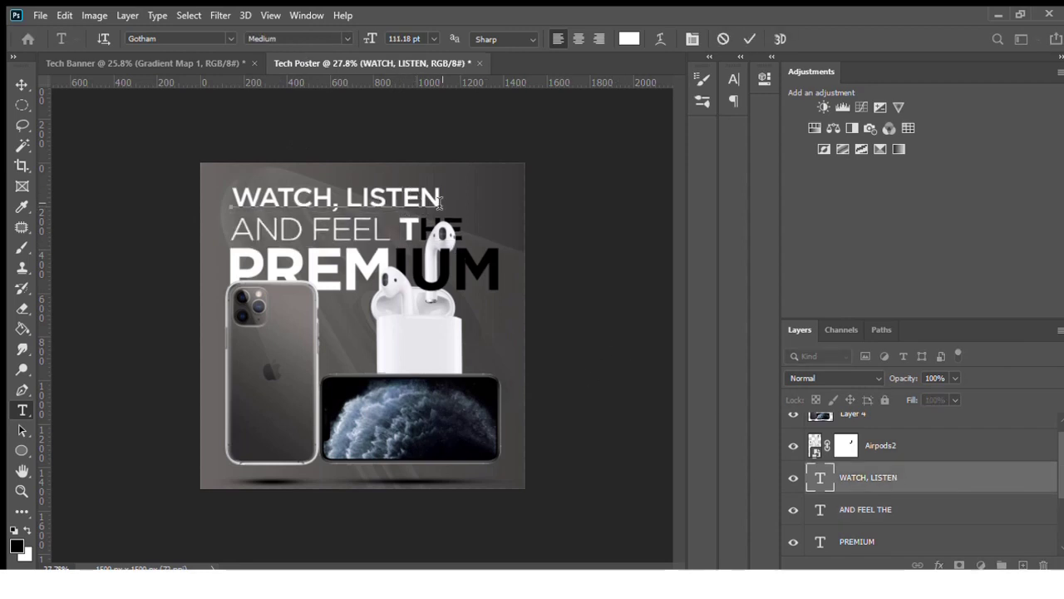
drag(442, 198, 107, 198)
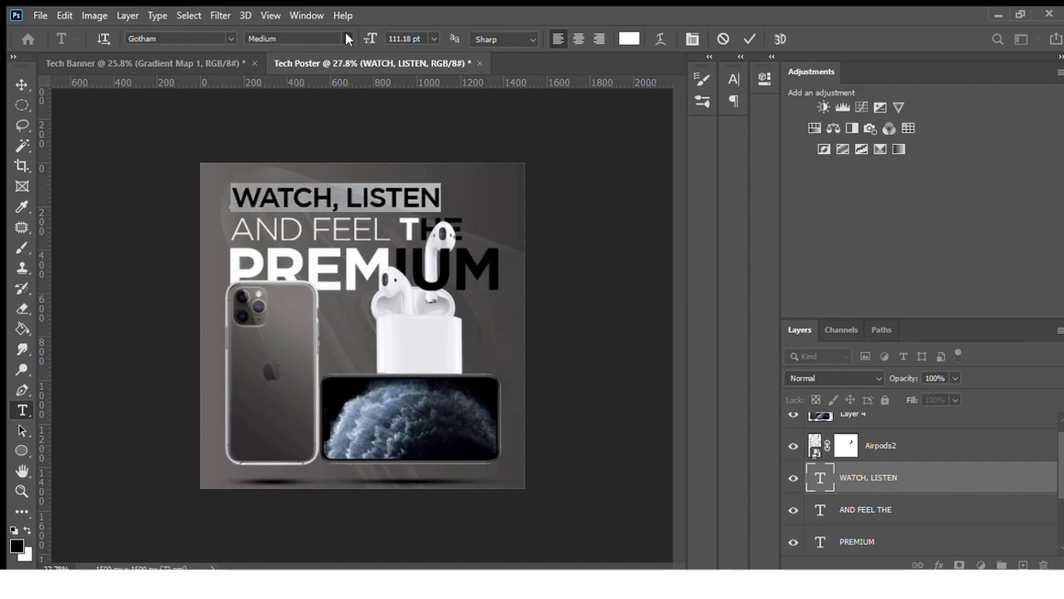
key(Up)
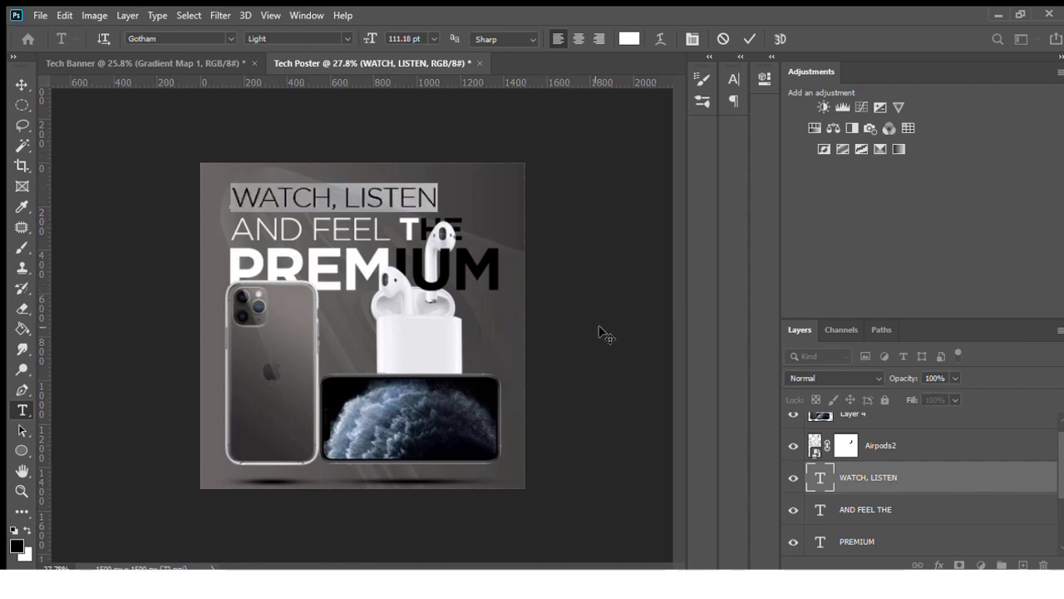
click(923, 522)
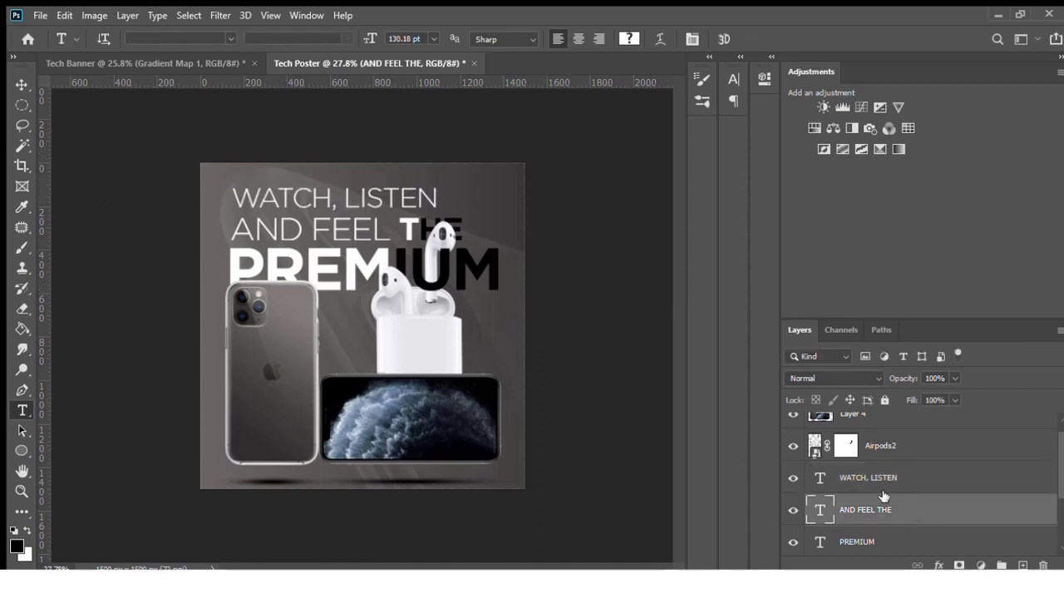
Step: Undo the accidental headline shift and set WATCH, LISTEN to Gotham Book
scroll(271, 277, down, 1)
scroll(271, 277, down, 1)
scroll(300, 277, up, 1)
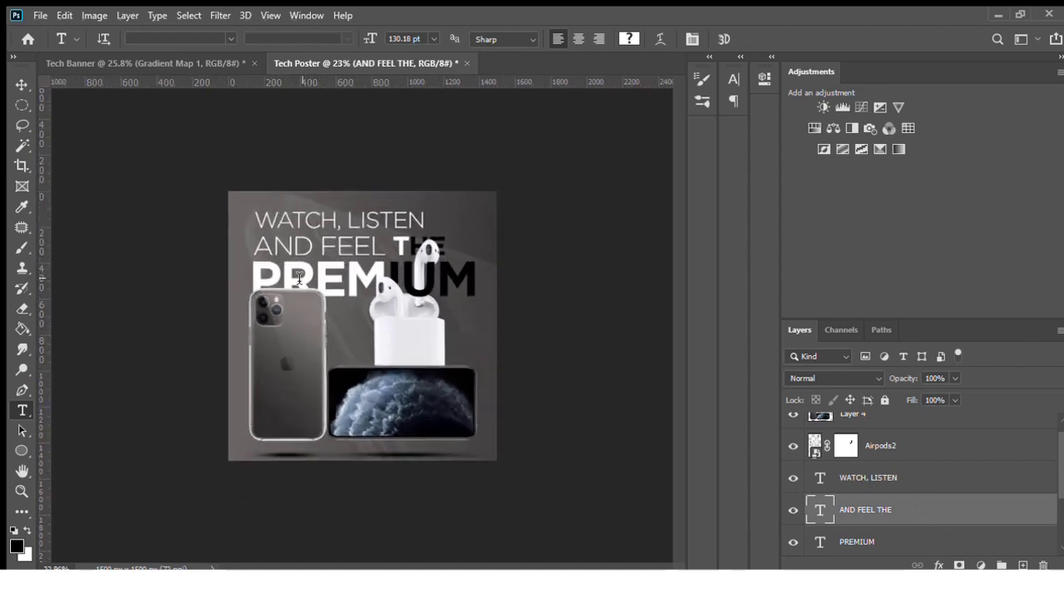
scroll(299, 277, down, 1)
scroll(300, 277, up, 1)
scroll(299, 277, up, 1)
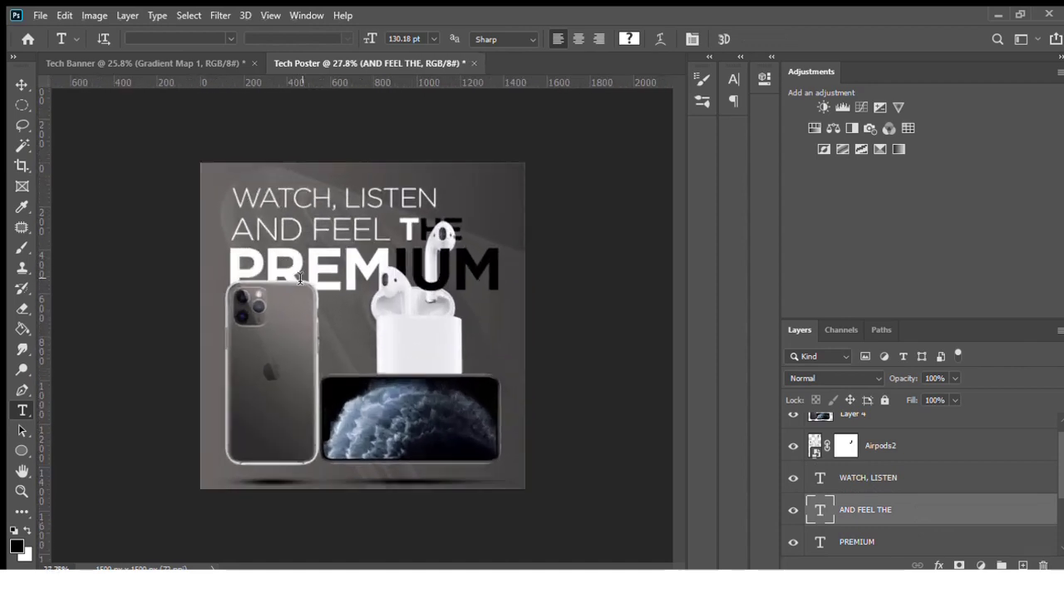
click(412, 203)
drag(437, 204, 298, 203)
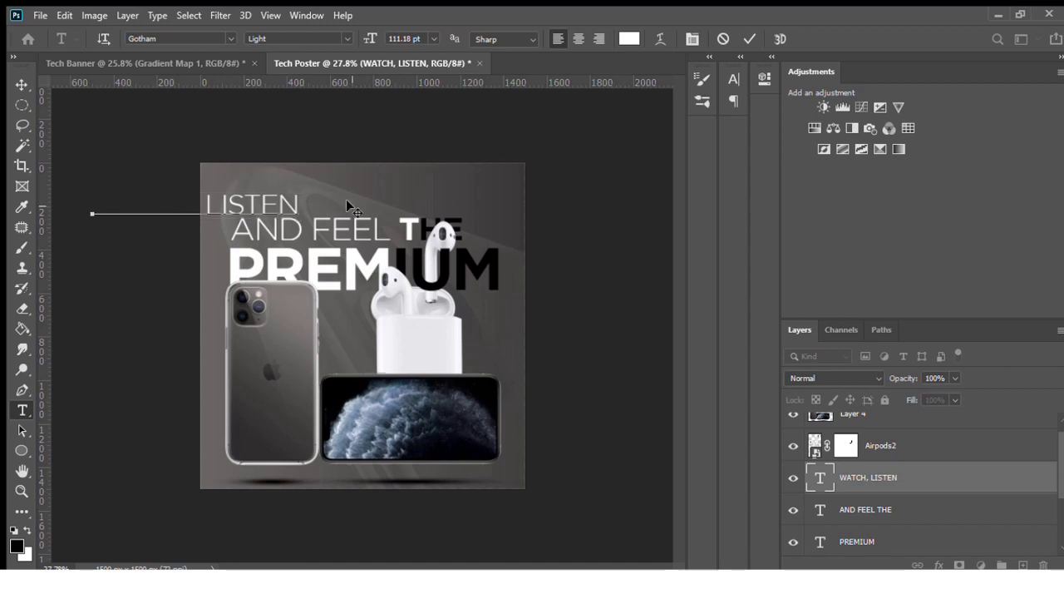
key(Escape)
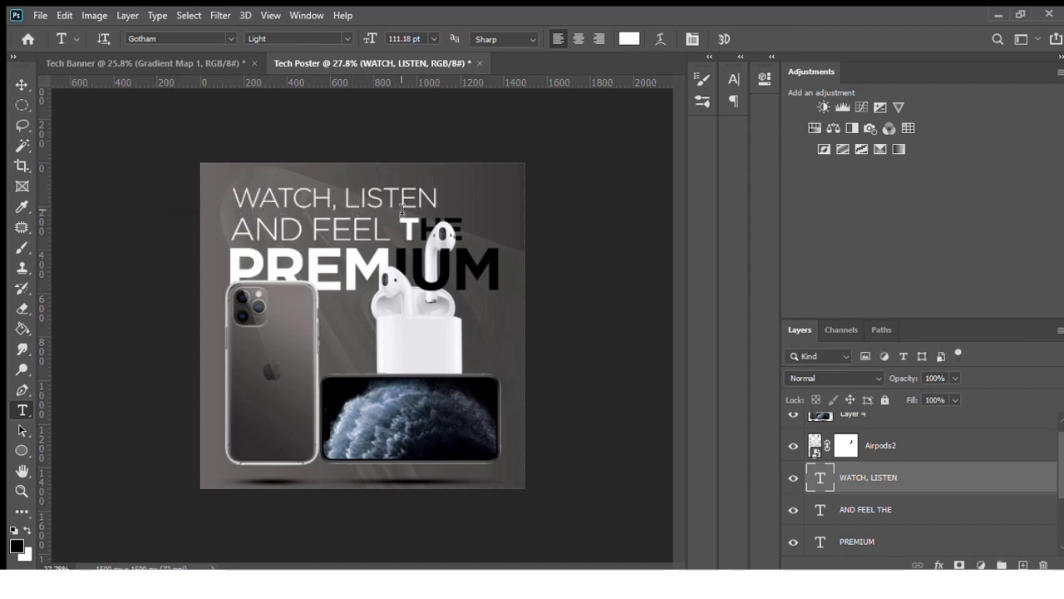
drag(437, 200, 200, 200)
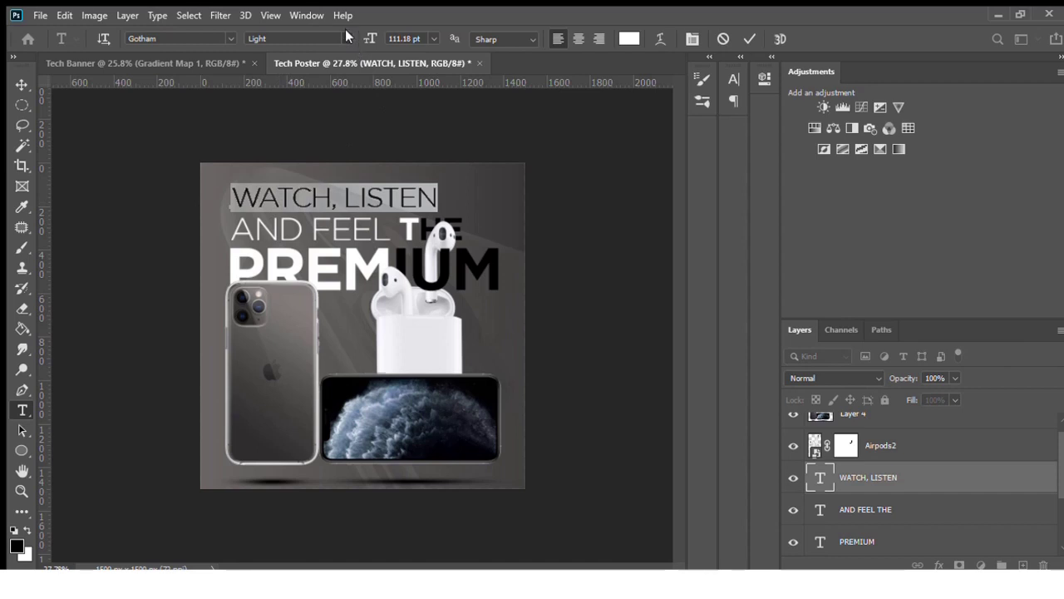
key(Down)
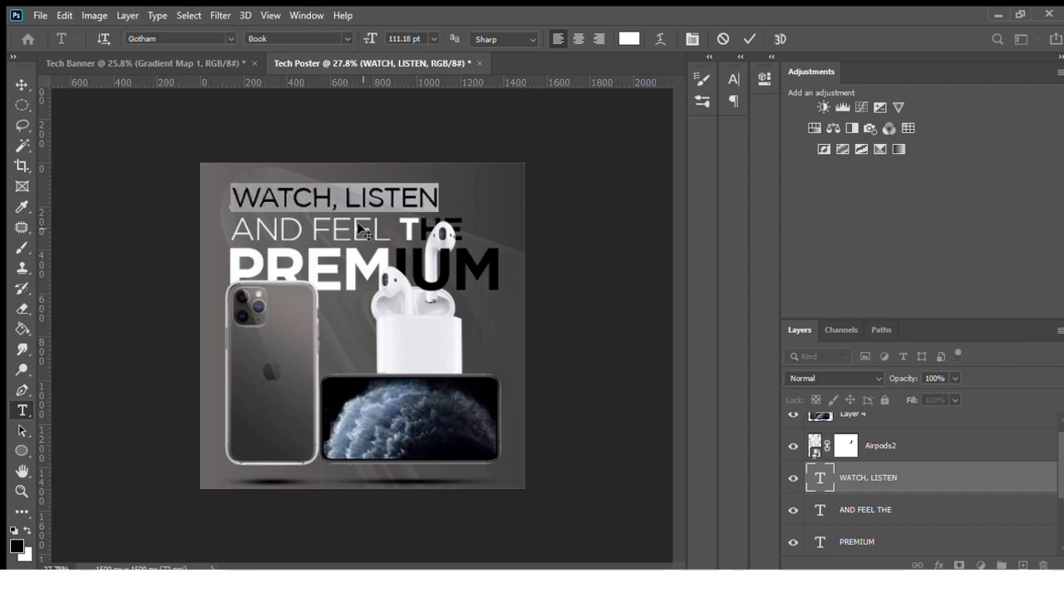
Step: Set the words AND FEEL to Gotham Book
click(945, 508)
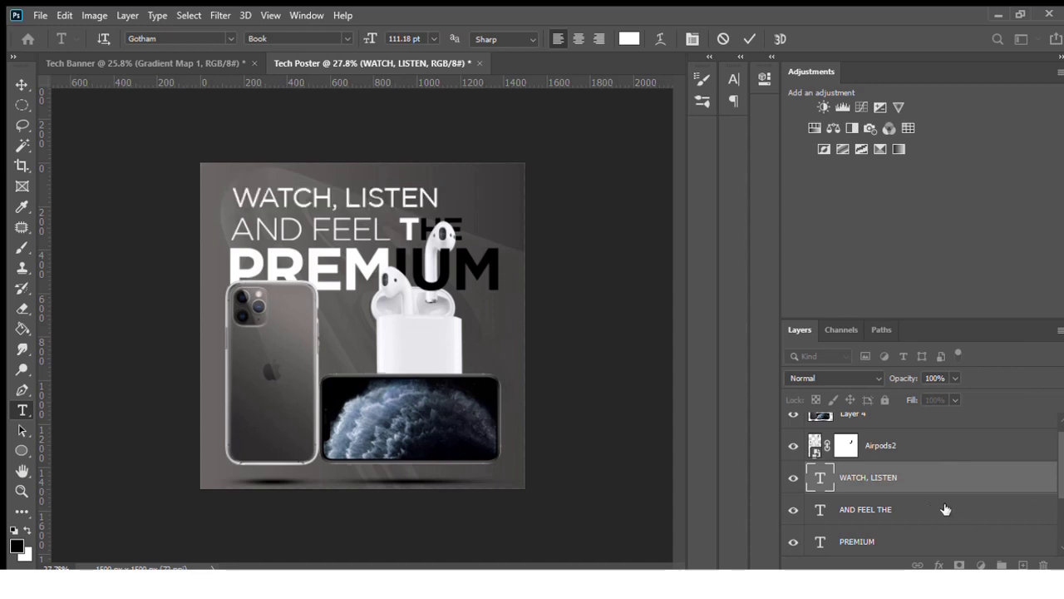
drag(391, 233, 233, 231)
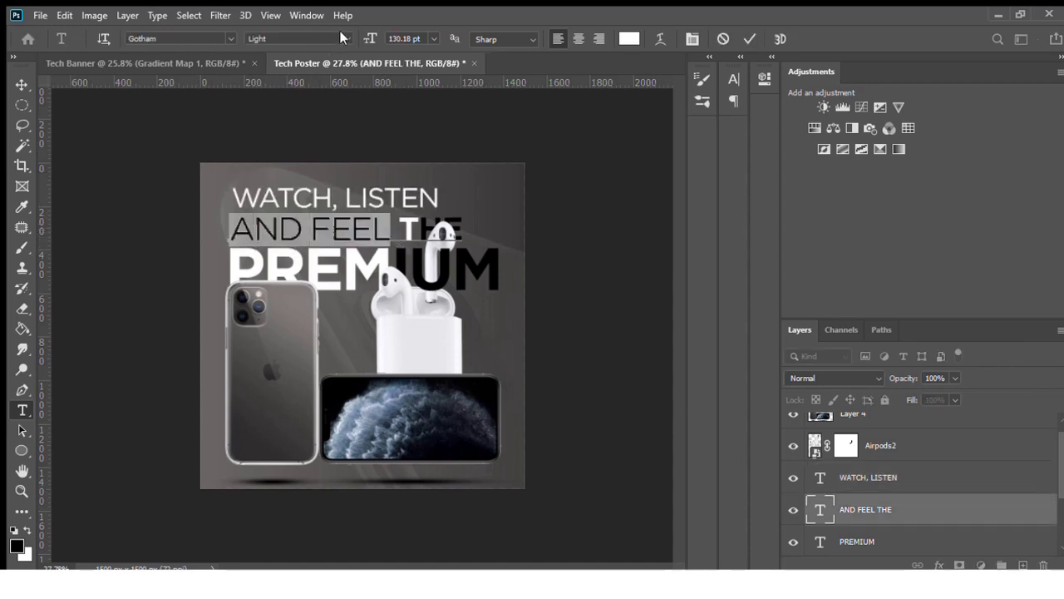
key(Down)
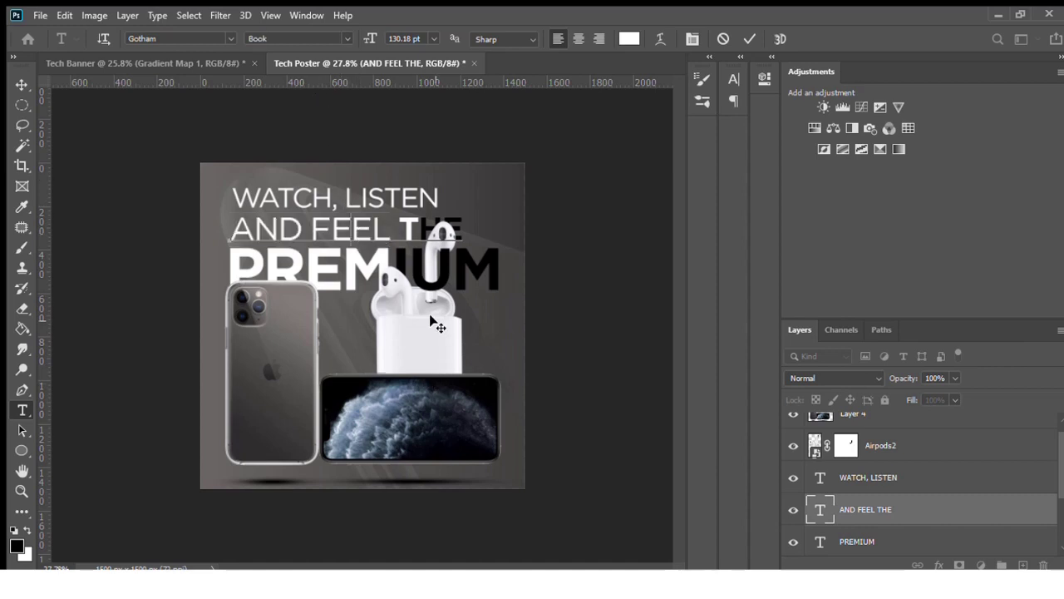
click(925, 537)
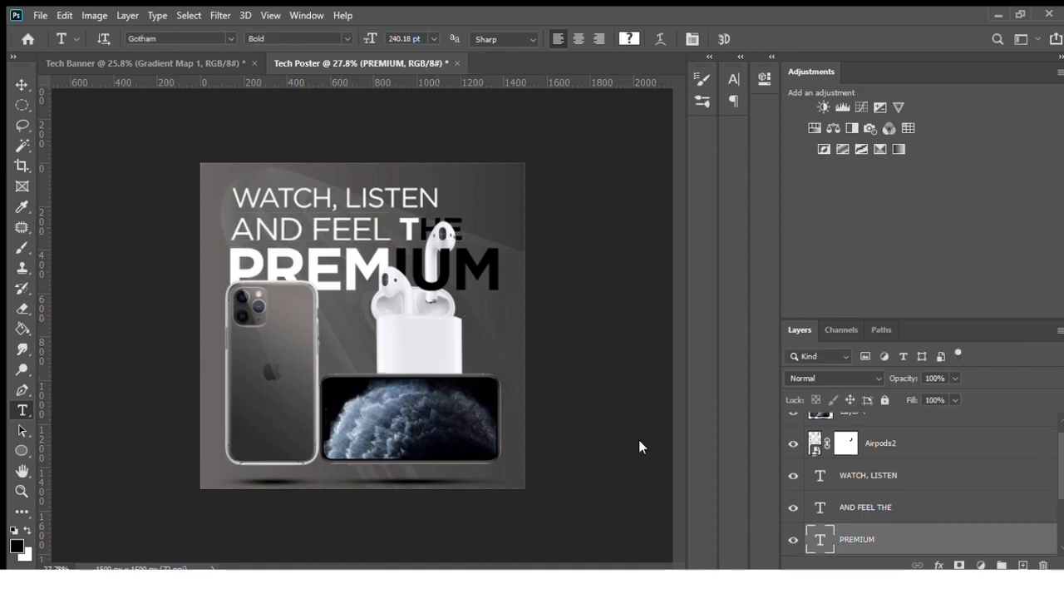
Step: Set the words AND FEEL to Gotham Medium
scroll(405, 332, down, 3)
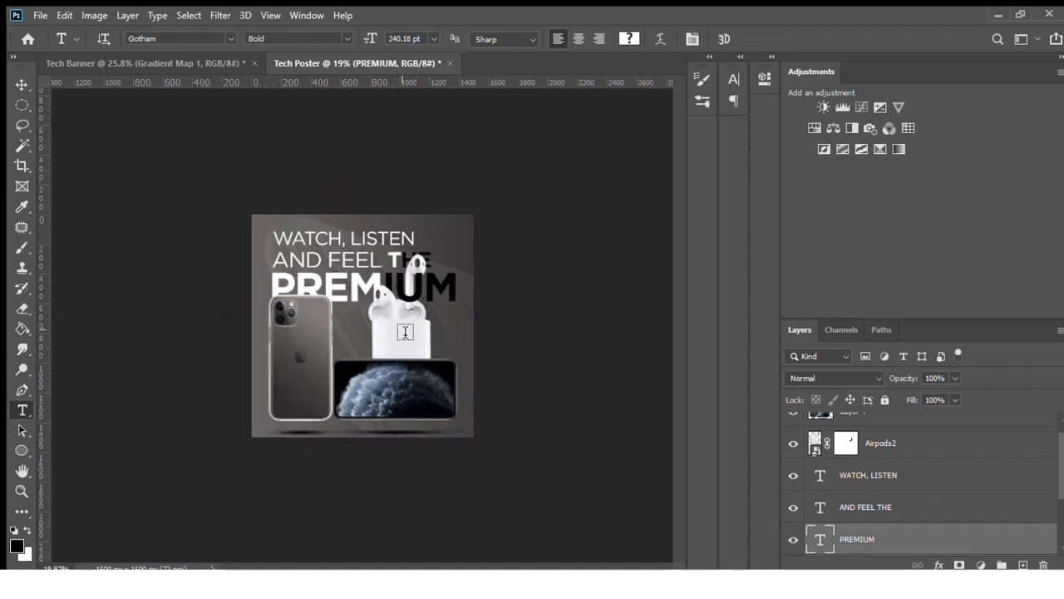
scroll(405, 332, up, 3)
scroll(405, 332, down, 1)
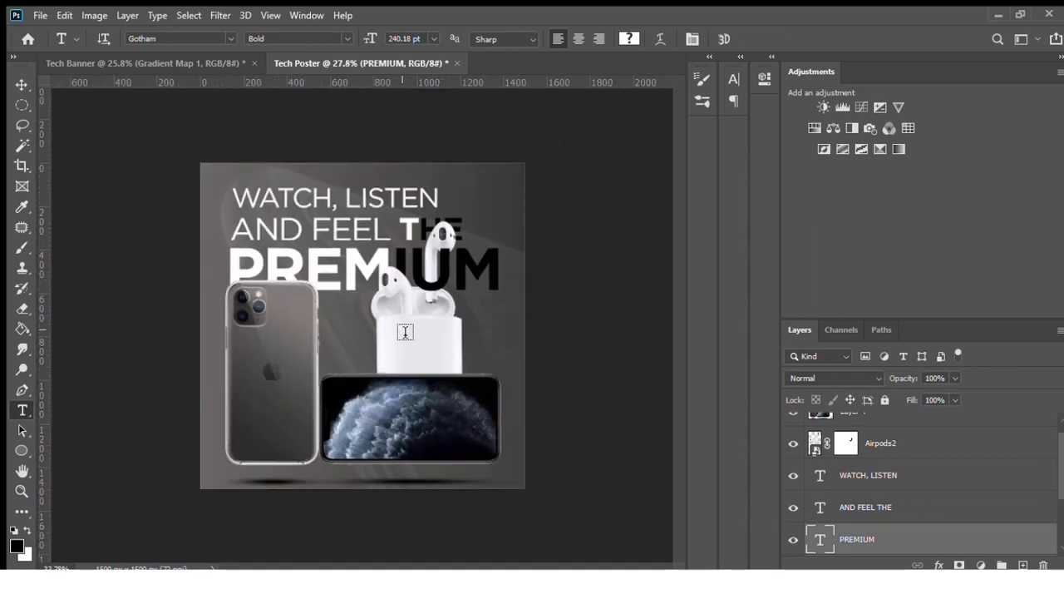
scroll(405, 331, down, 1)
scroll(405, 332, up, 1)
click(369, 231)
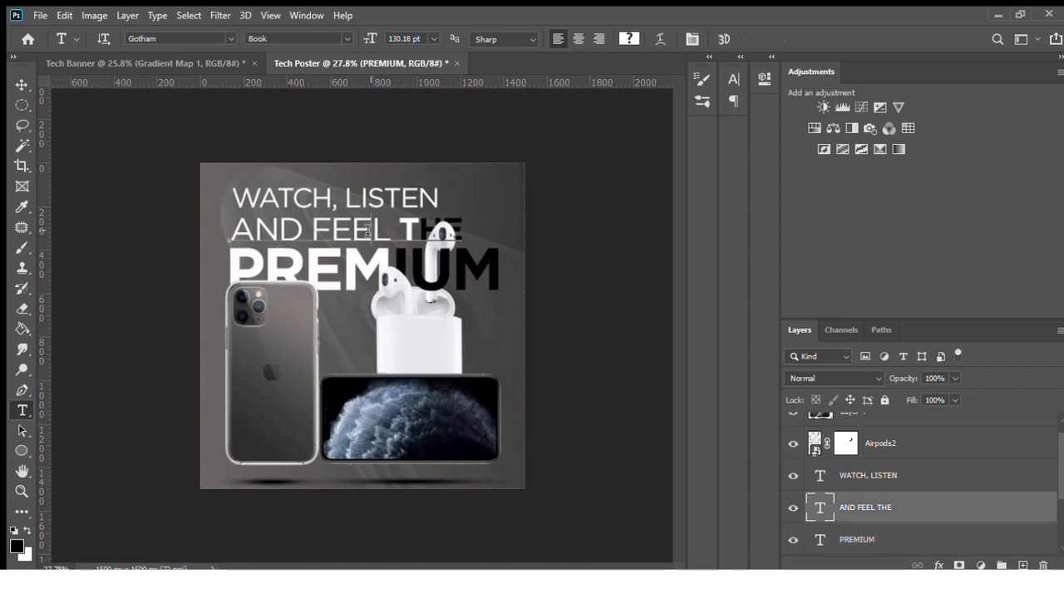
scroll(370, 237, down, 1)
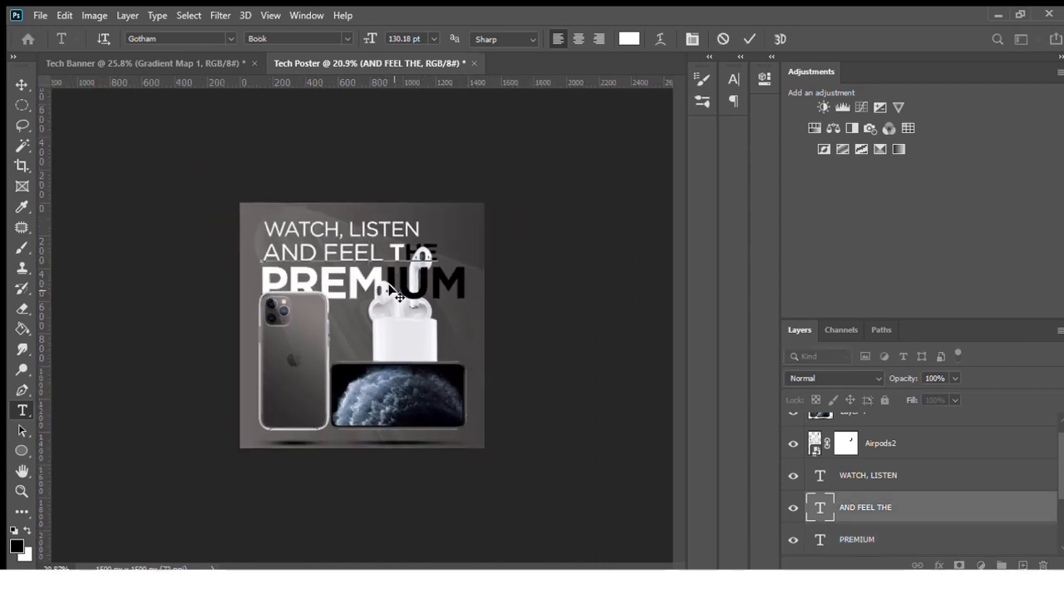
scroll(374, 239, up, 1)
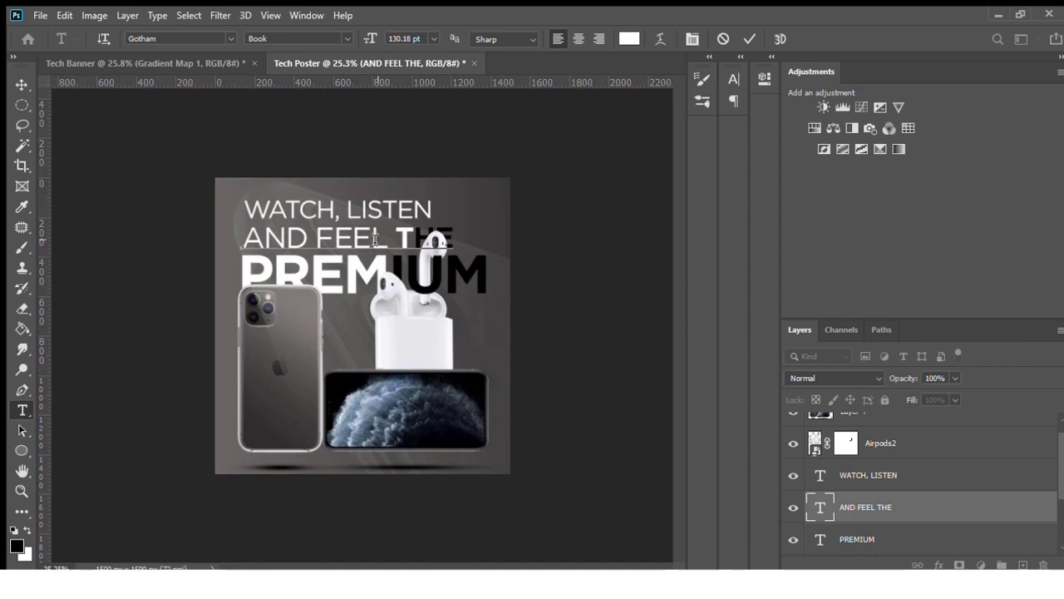
drag(387, 240, 213, 239)
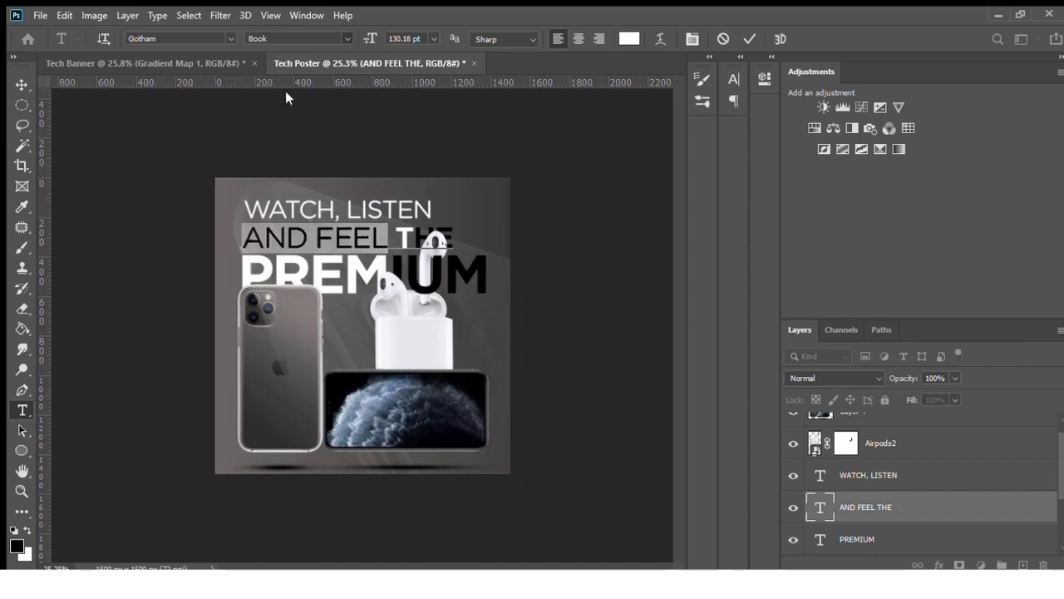
key(Down)
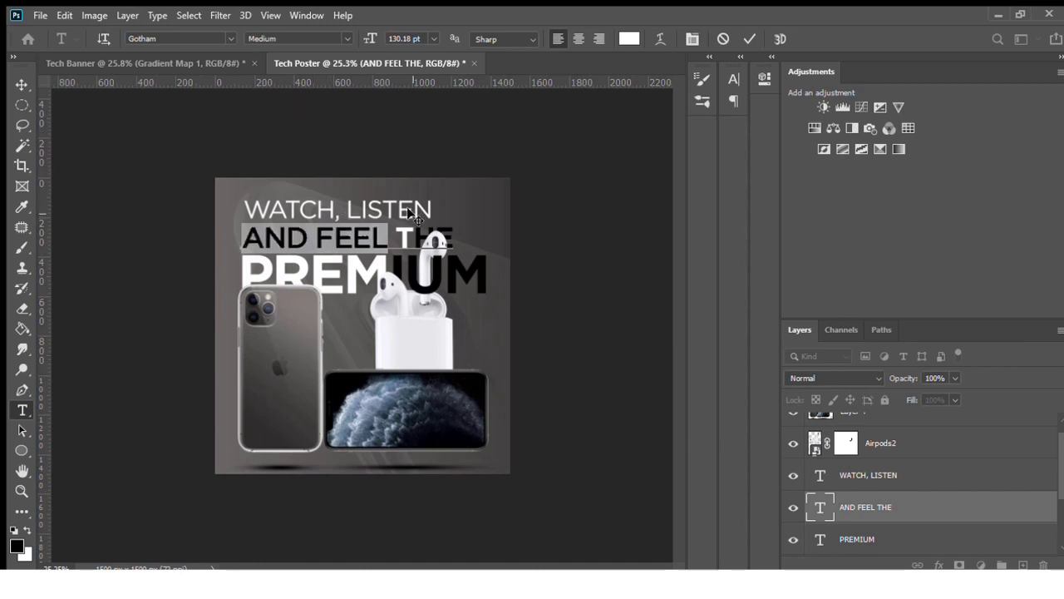
click(914, 475)
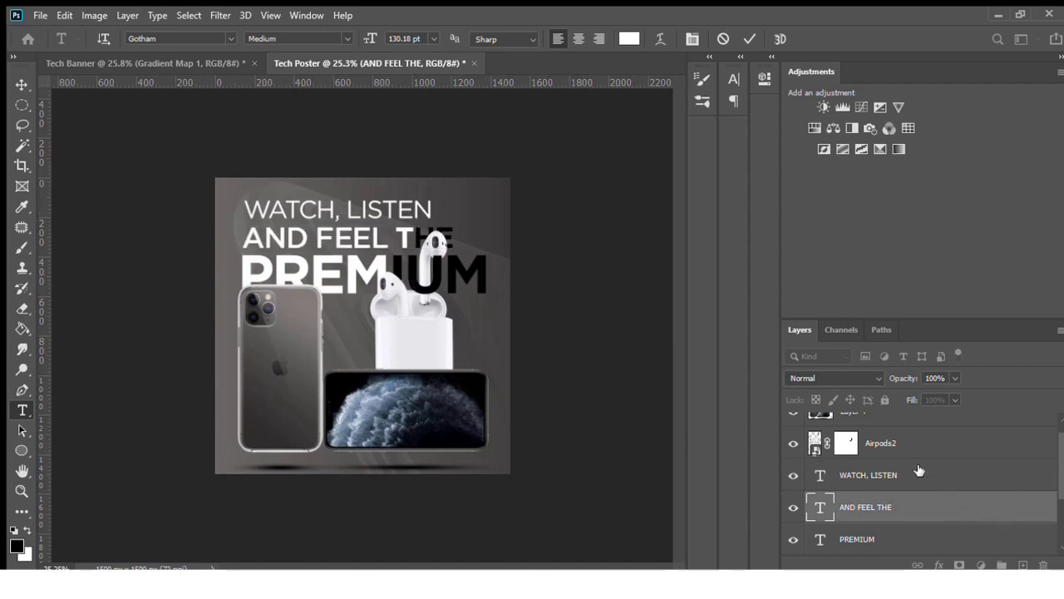
Step: Select the whole WATCH, LISTEN line to make it Gotham Medium
click(389, 209)
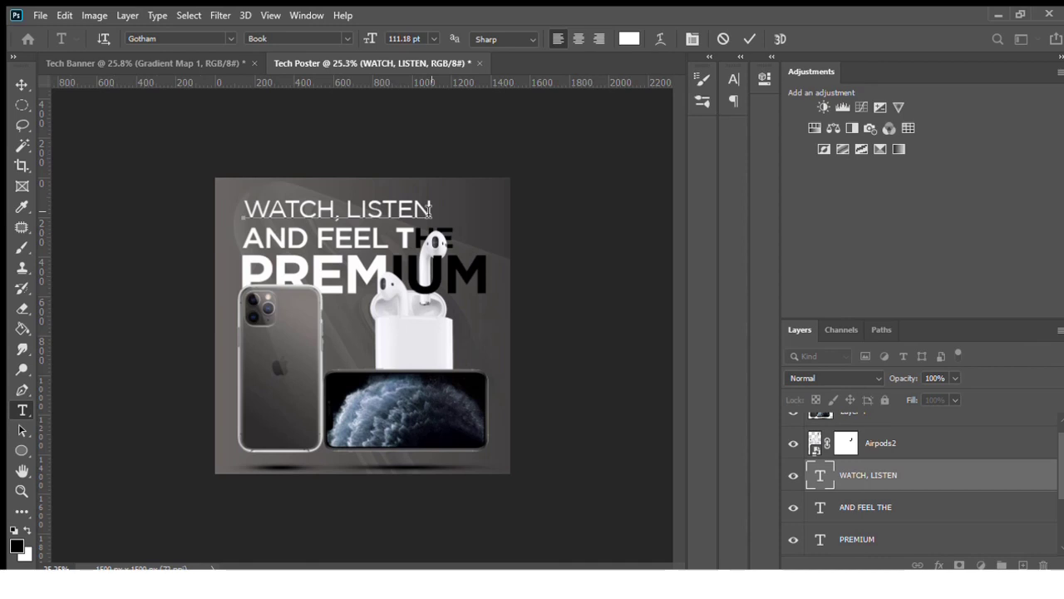
drag(414, 209, 347, 202)
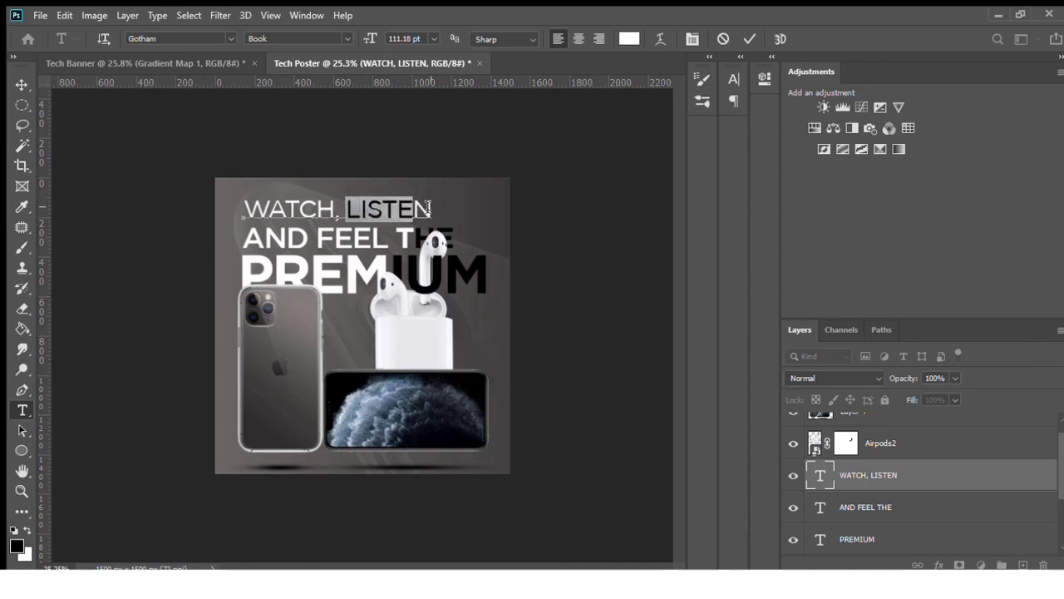
drag(429, 208, 236, 202)
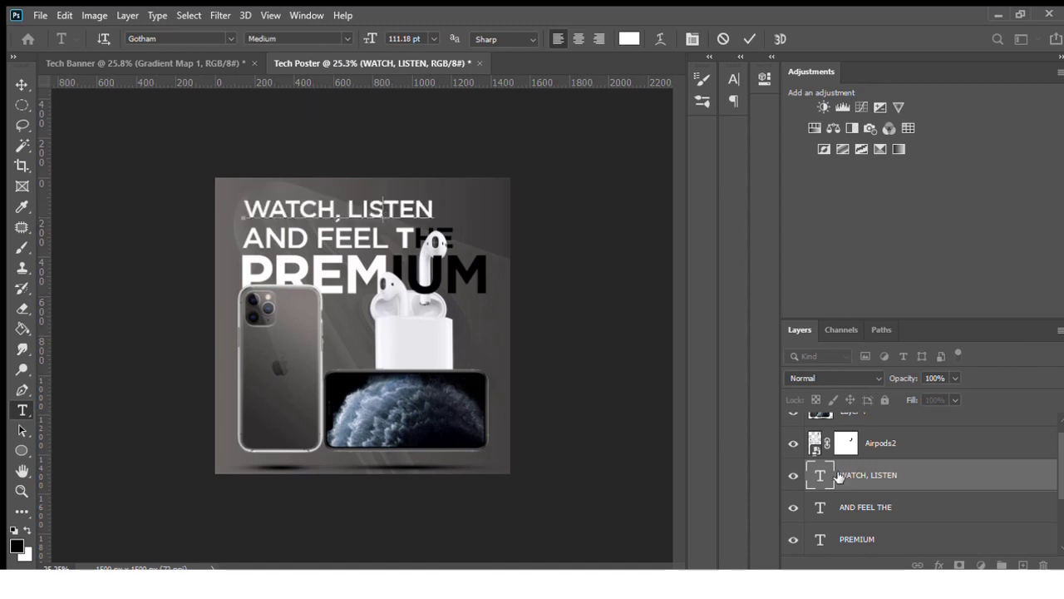
Step: Zoom out to the whole poster and paste the AirPods image as a new layer
click(952, 514)
key(ctrl+minus)
key(ctrl+plus)
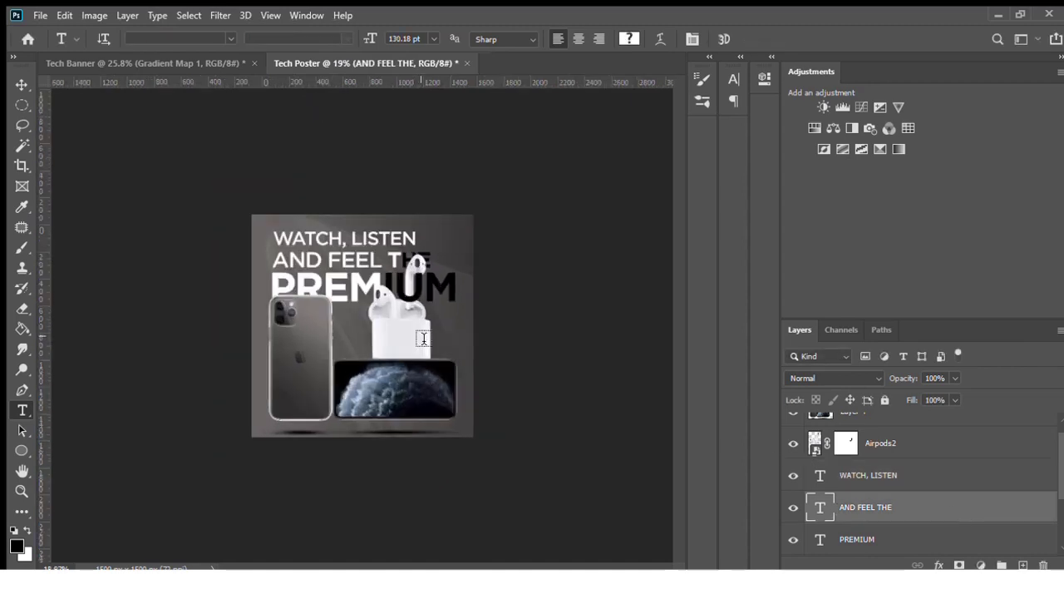
key(ctrl+minus)
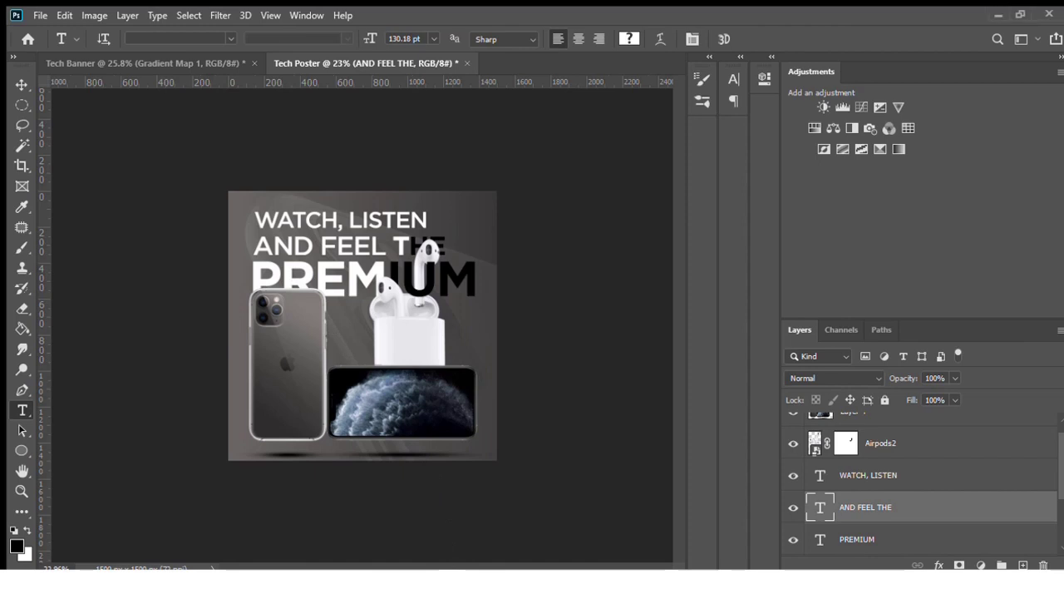
key(ctrl+v)
key(ctrl+t)
Step: Move the pasted AirPods to the top-left corner, overlapping the W of WATCH, and commit
scroll(349, 283, up, 2)
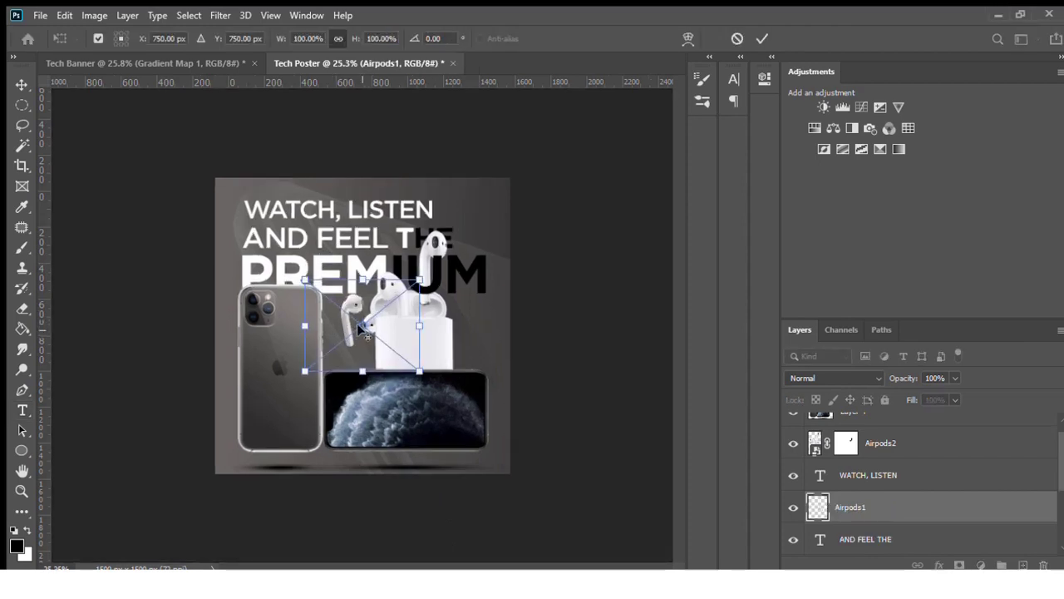
scroll(353, 287, up, 2)
scroll(357, 290, up, 2)
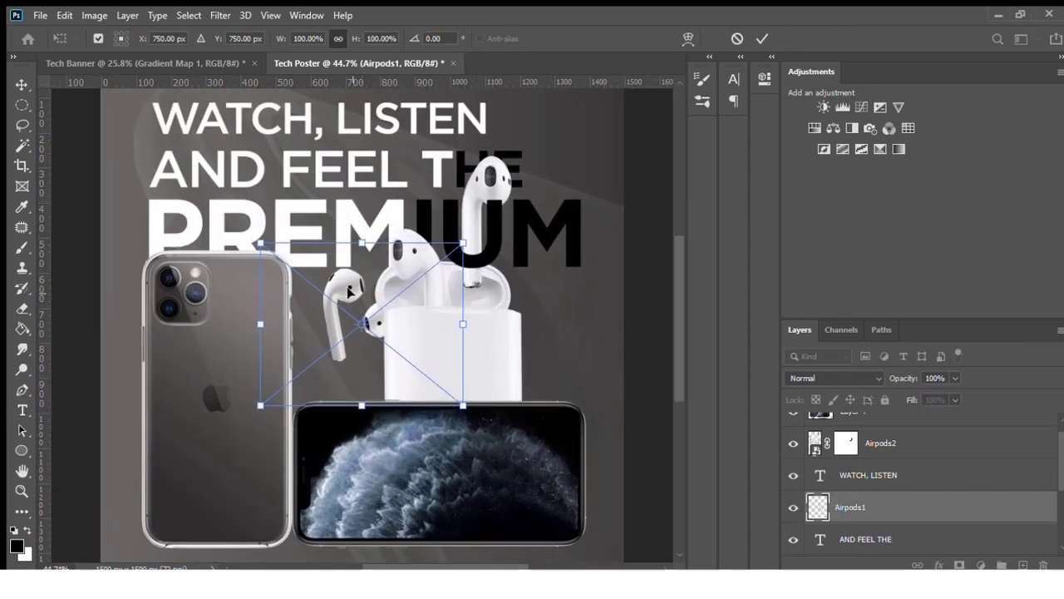
mouse_move(339, 284)
mouse_down()
mouse_move(226, 213)
mouse_move(166, 148)
mouse_up()
scroll(227, 212, up, 1)
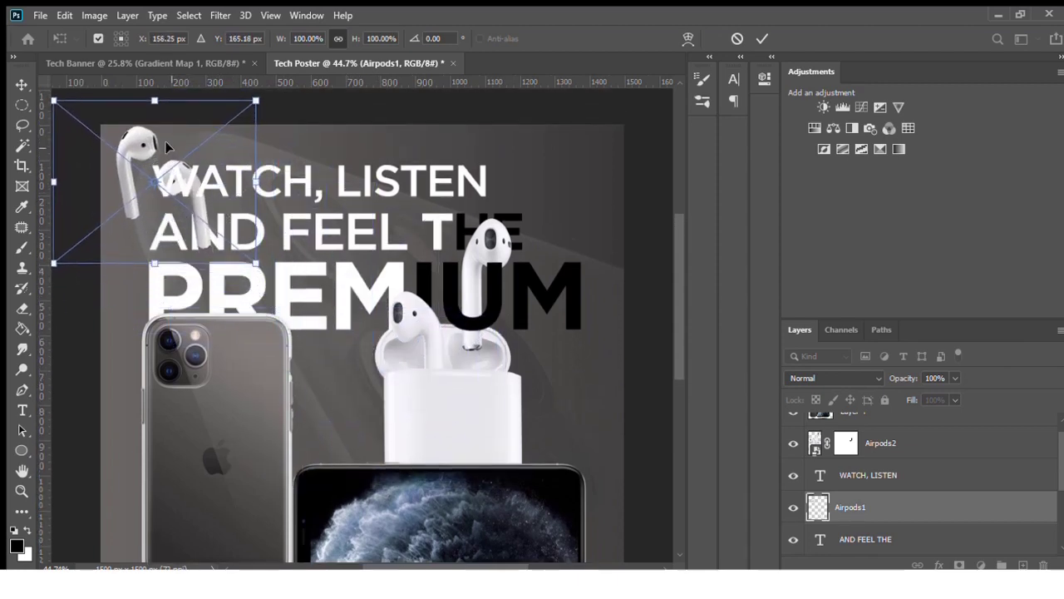
drag(167, 147, 170, 143)
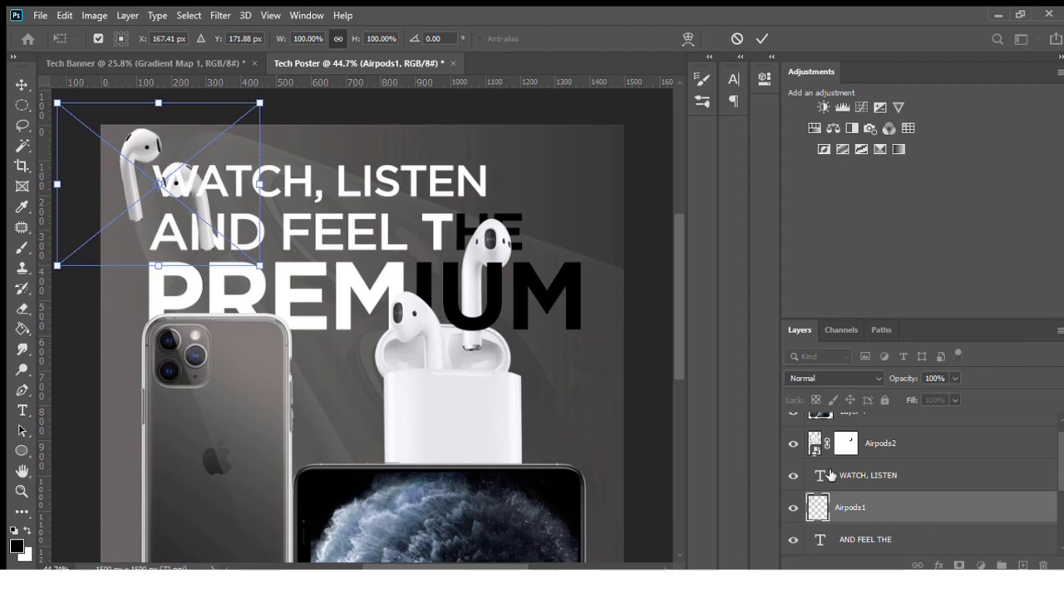
key(t)
ctrl+click(821, 507)
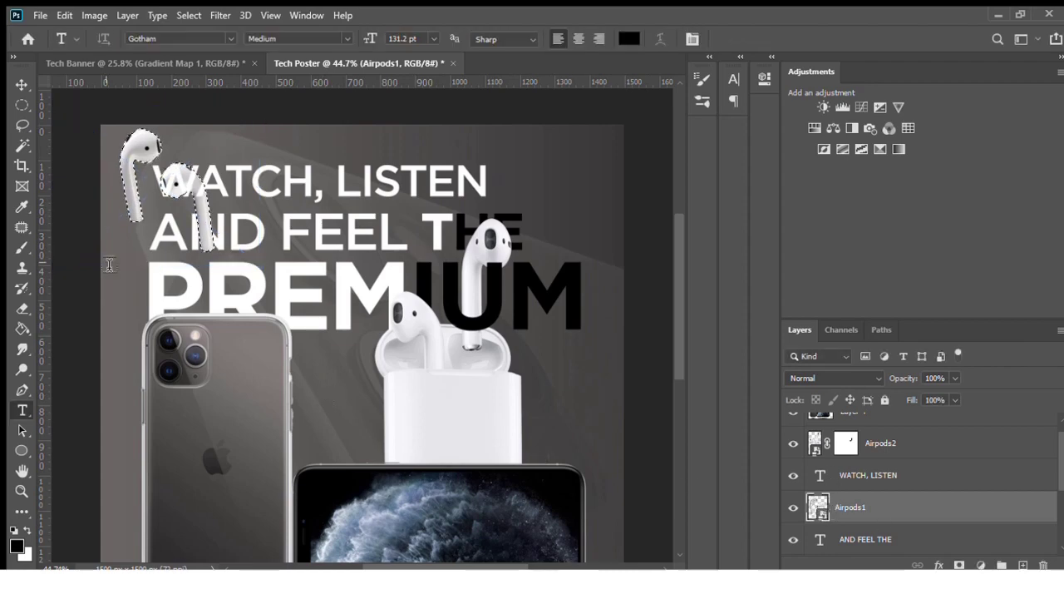
click(22, 309)
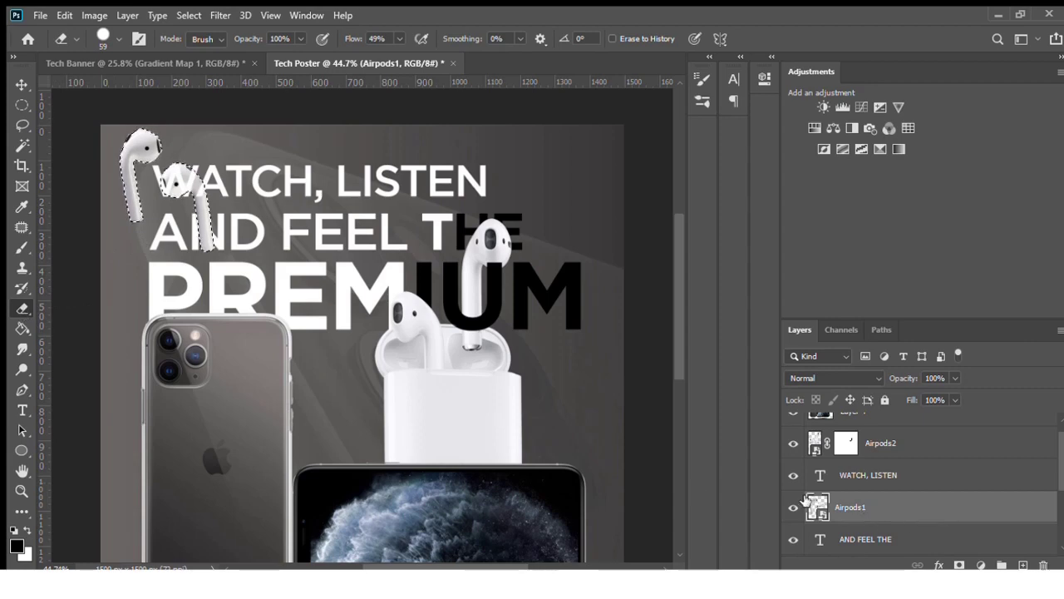
Step: Select the Airpods1 layer outline and erase the second earbud, keeping one at top-left
click(22, 104)
key(ctrl+d)
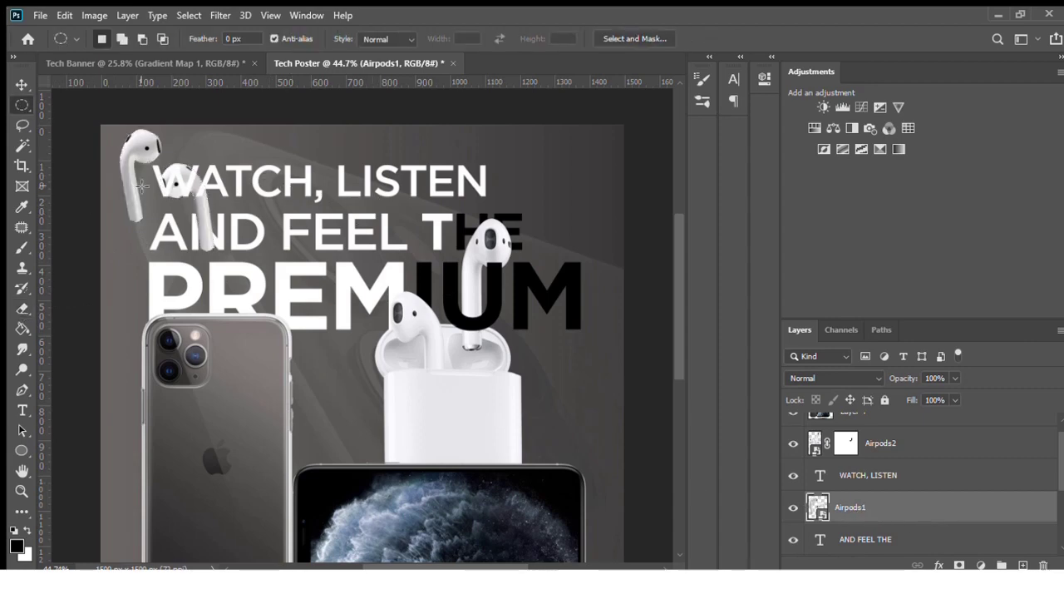
scroll(264, 251, down, 1)
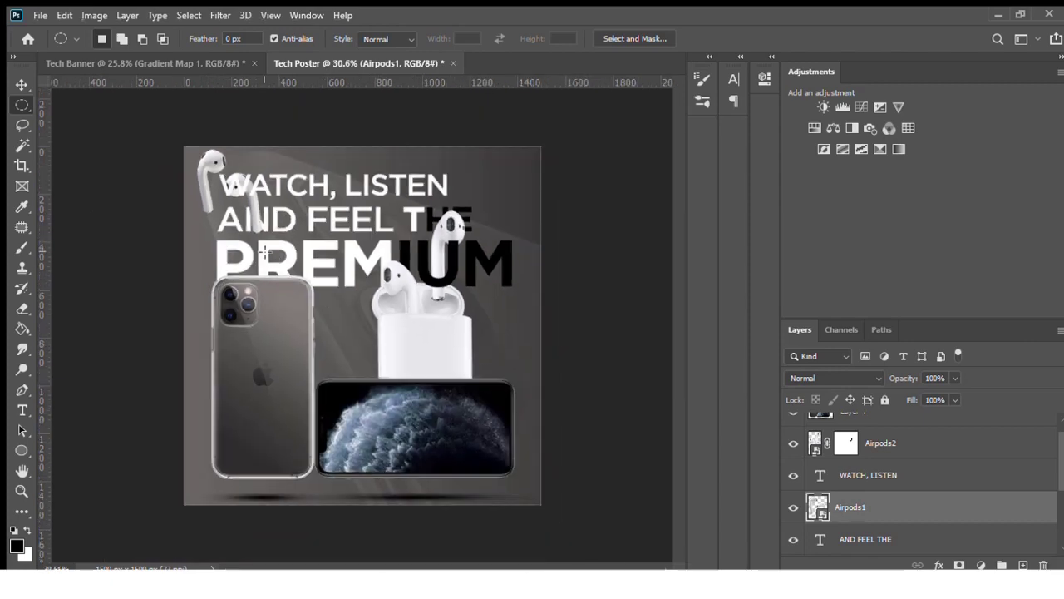
scroll(260, 235, up, 1)
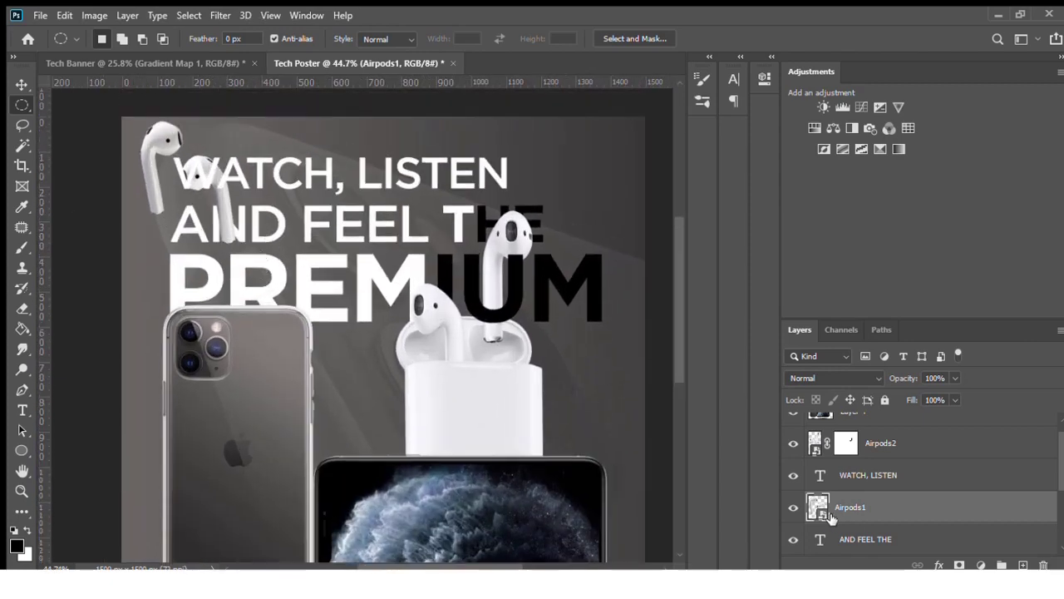
ctrl+click(817, 505)
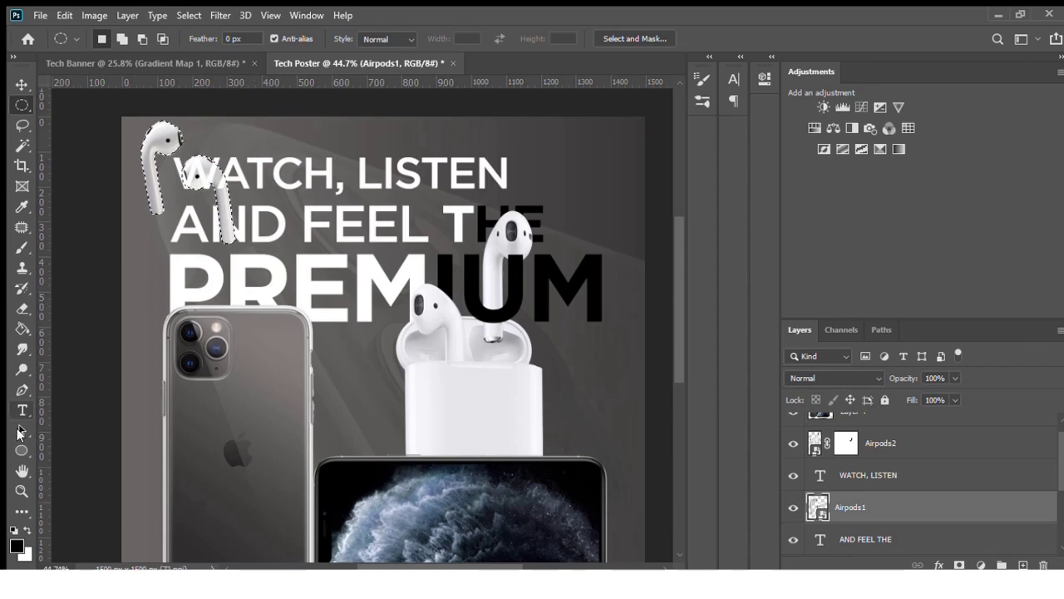
click(22, 308)
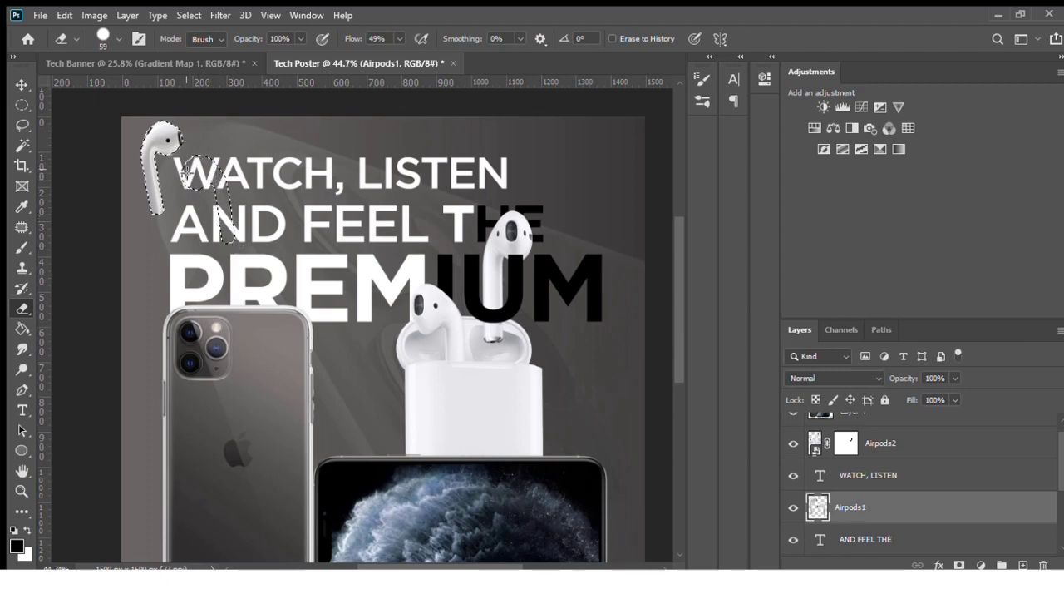
click(22, 105)
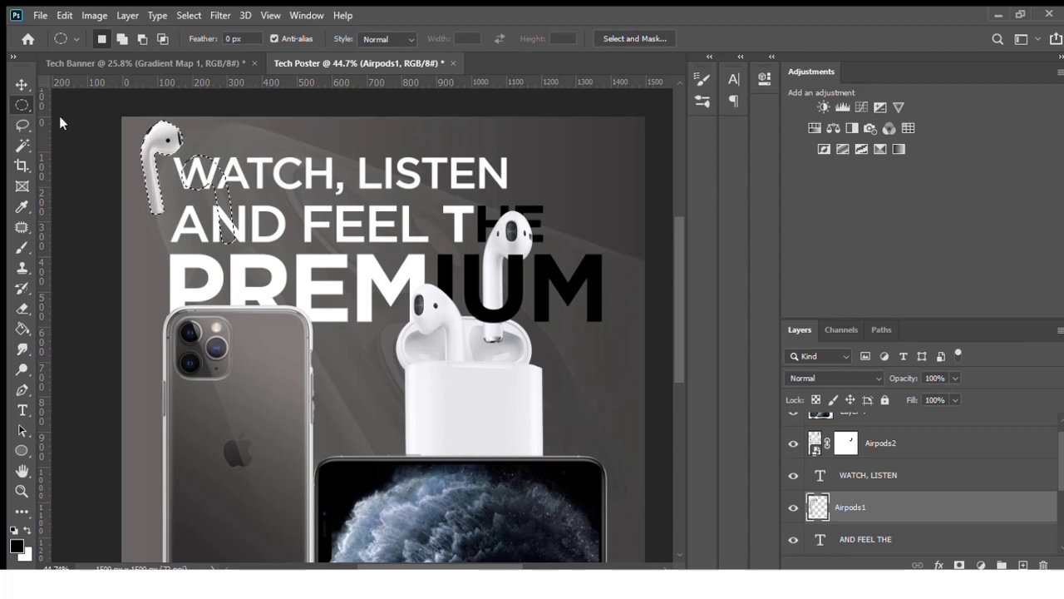
click(138, 328)
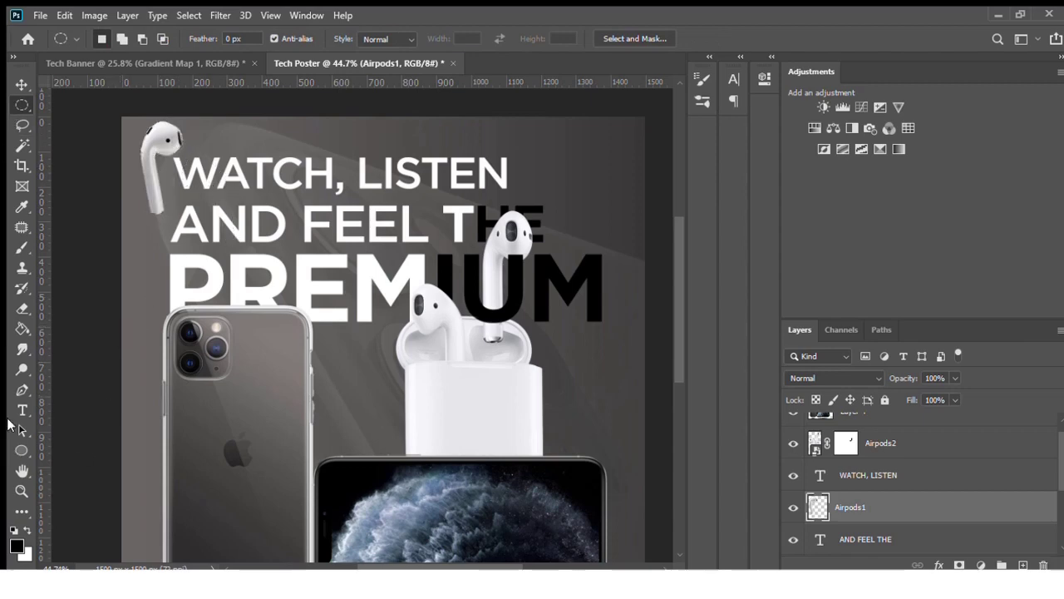
click(22, 307)
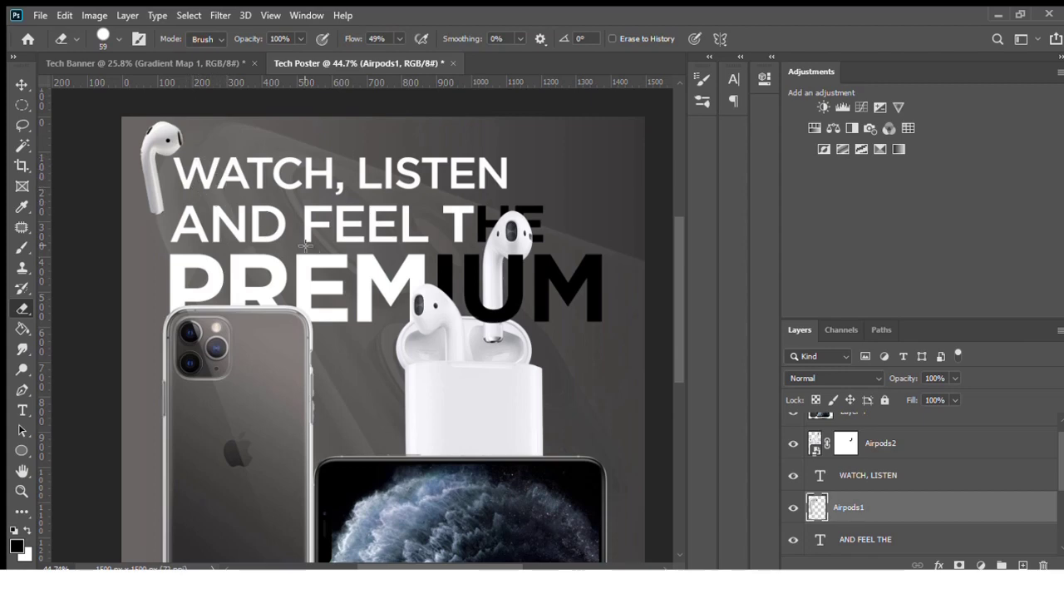
scroll(338, 256, down, 3)
scroll(449, 337, up, 1)
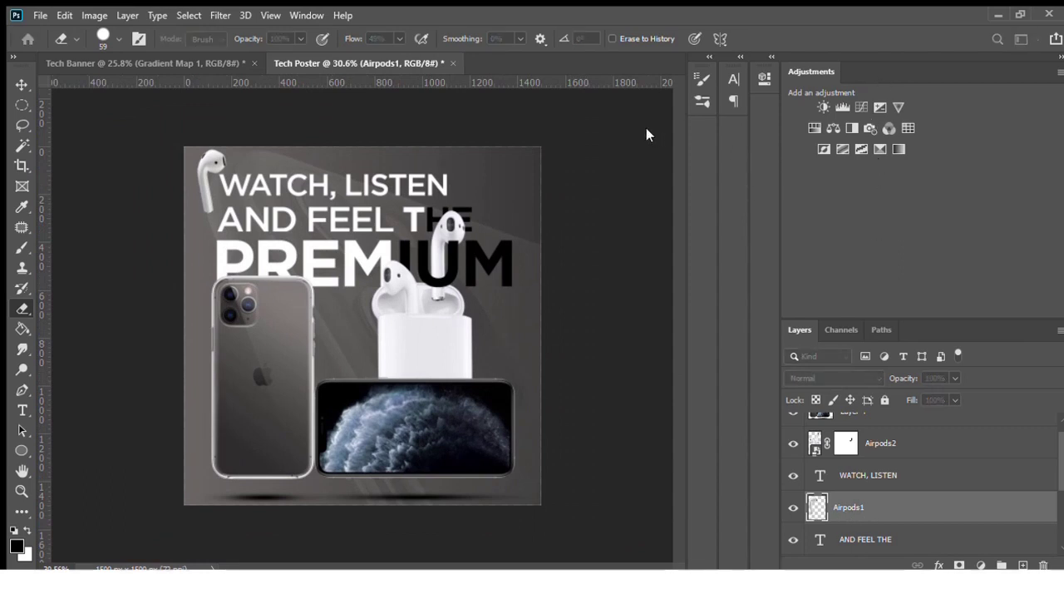
Step: Duplicate the AirPod, flip the copy horizontally, and place it at the right edge beside PREMIUM
key(ctrl+j)
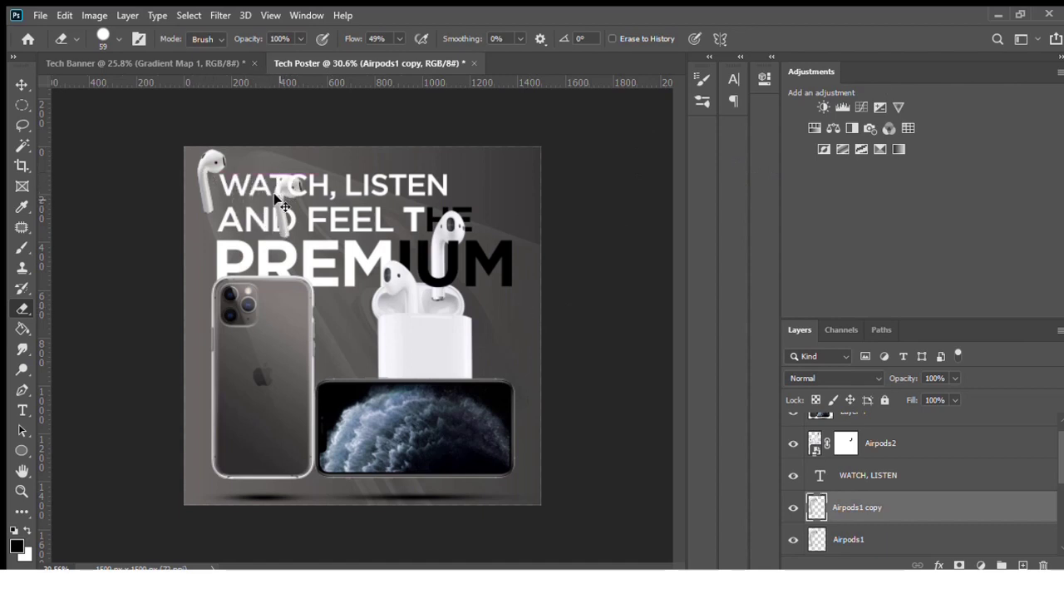
mouse_move(207, 177)
mouse_down()
mouse_move(511, 311)
mouse_move(516, 330)
mouse_up()
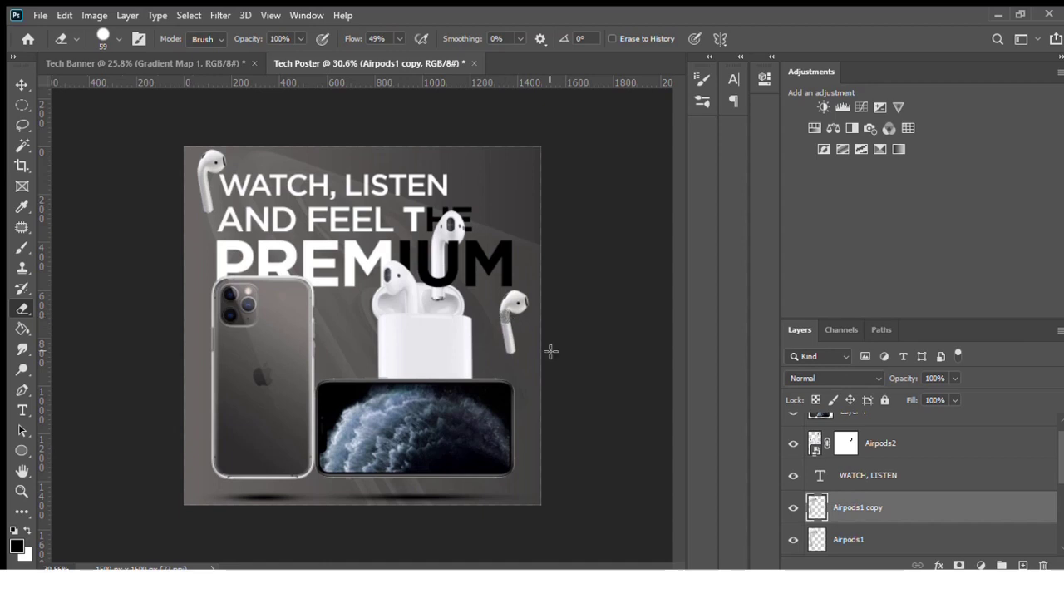
key(ctrl+t)
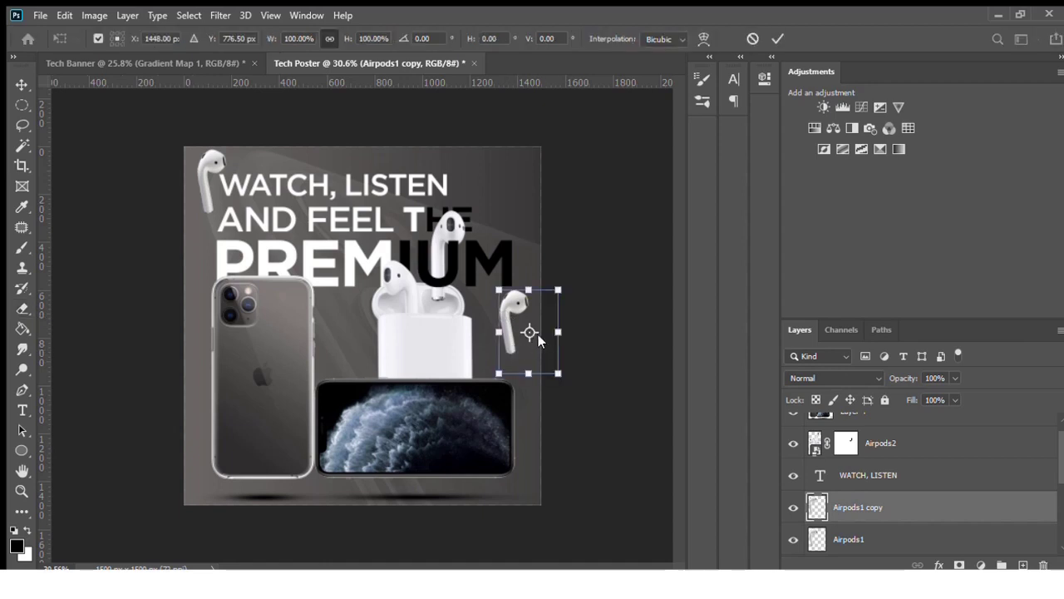
right_click(539, 334)
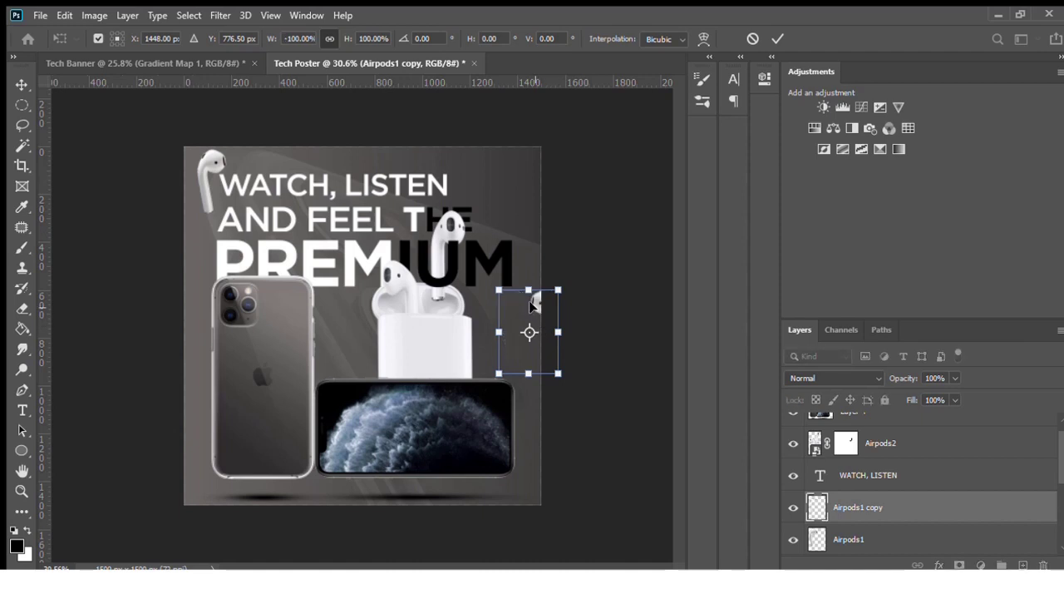
drag(532, 305, 505, 302)
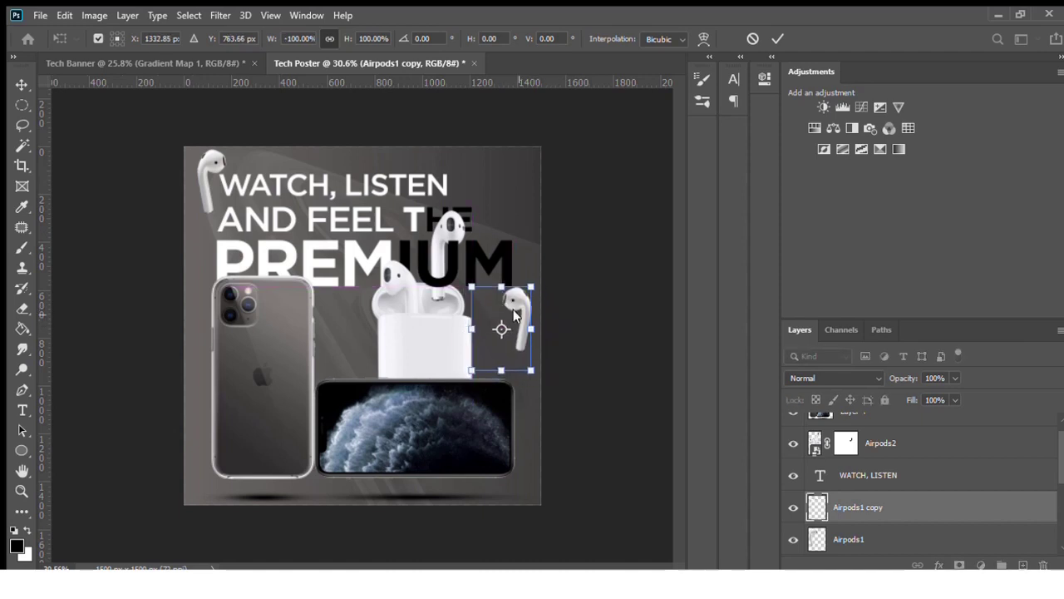
right_click(543, 239)
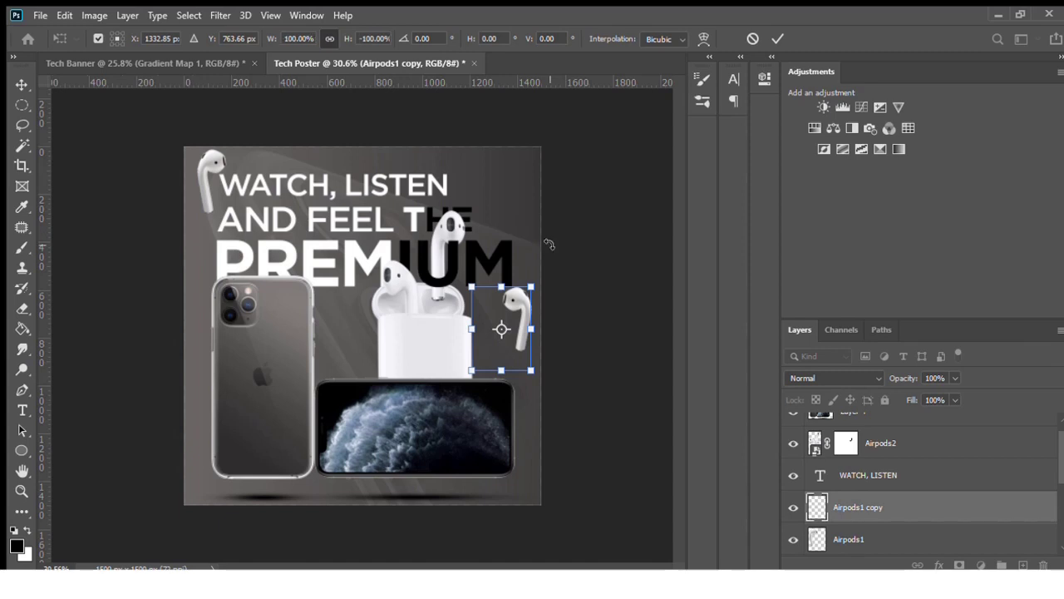
right_click(527, 334)
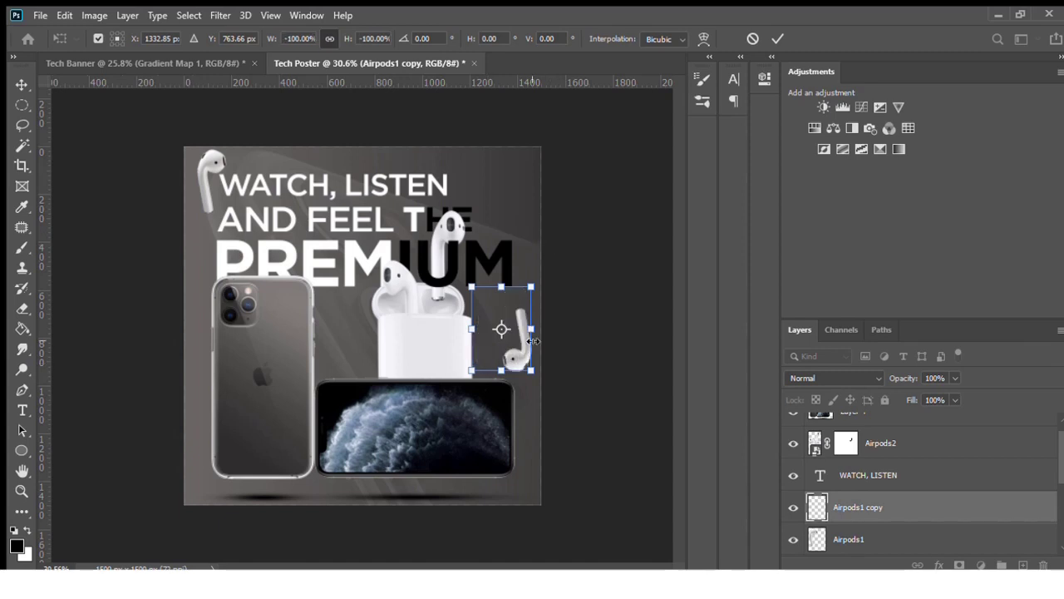
drag(515, 360, 517, 308)
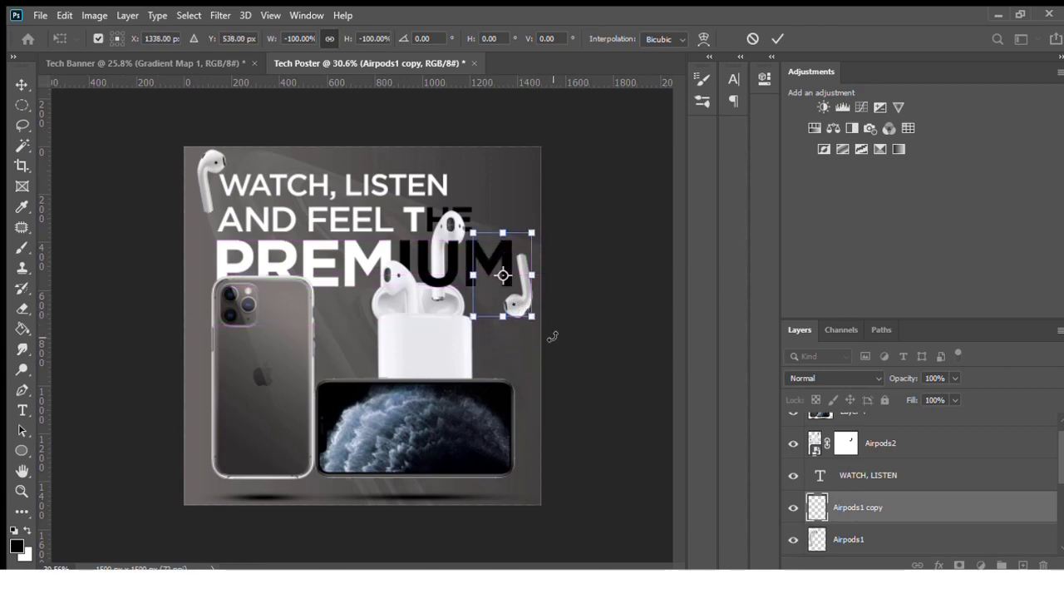
key(Return)
key(e)
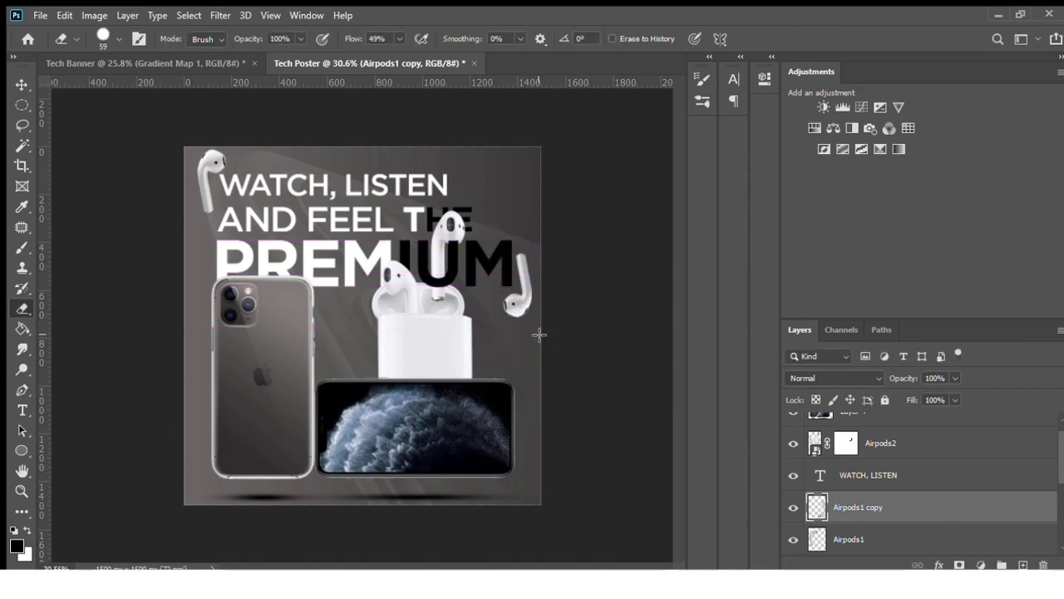
Step: Re-transform the right AirPod copy and apply its final adjustment
key(ctrl+t)
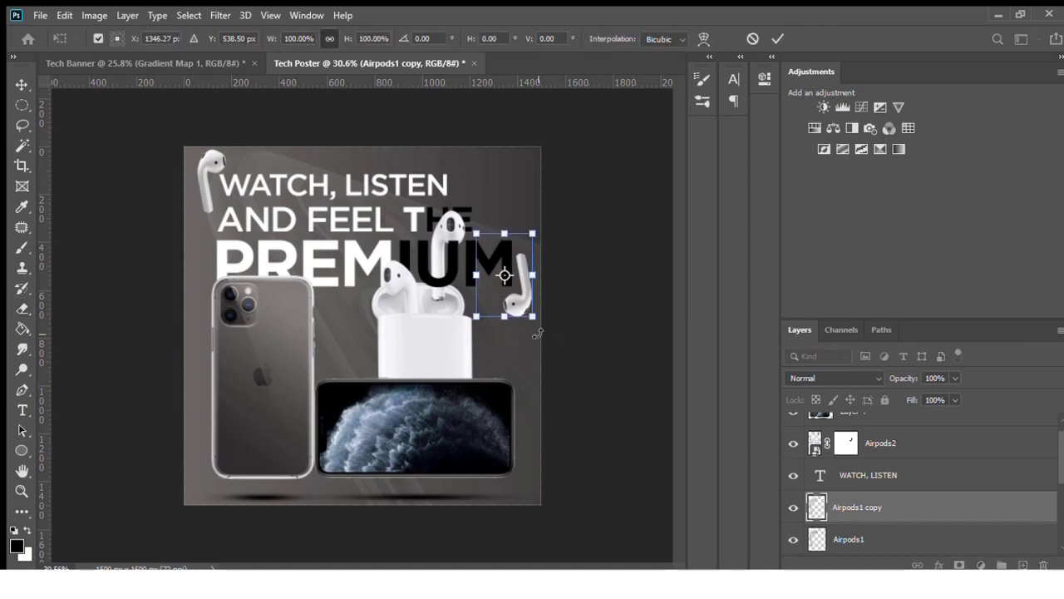
key(Return)
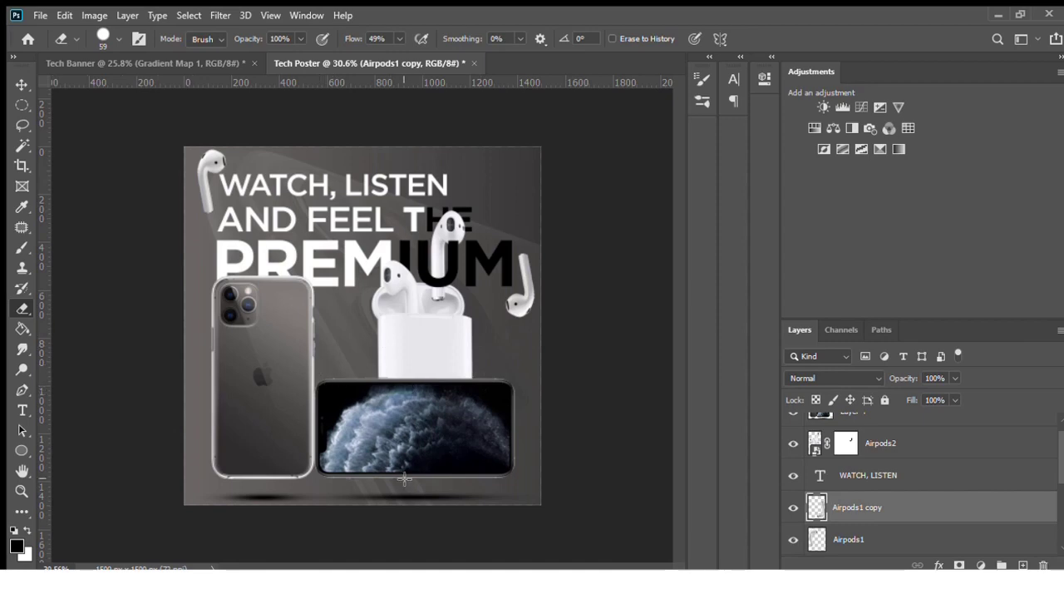
scroll(330, 400, down, 3)
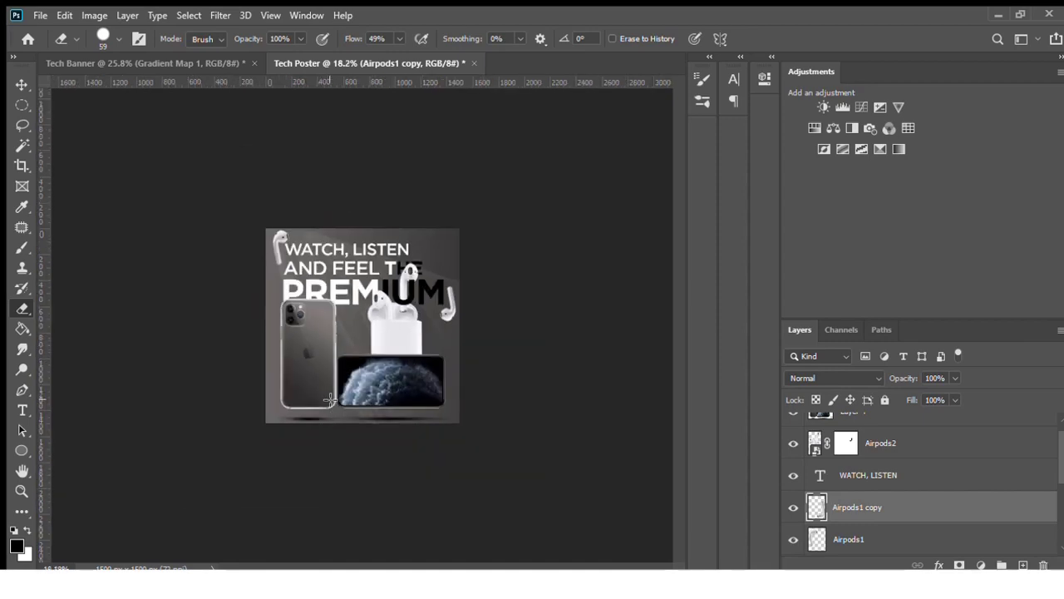
scroll(330, 400, up, 1)
scroll(330, 400, up, 1)
scroll(330, 400, up, 1)
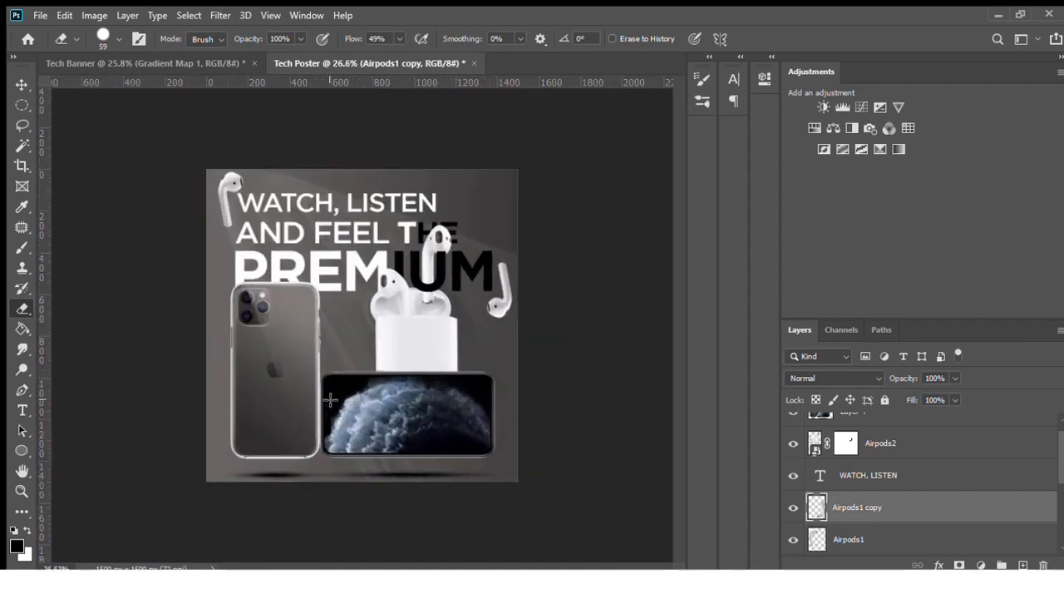
scroll(330, 400, up, 1)
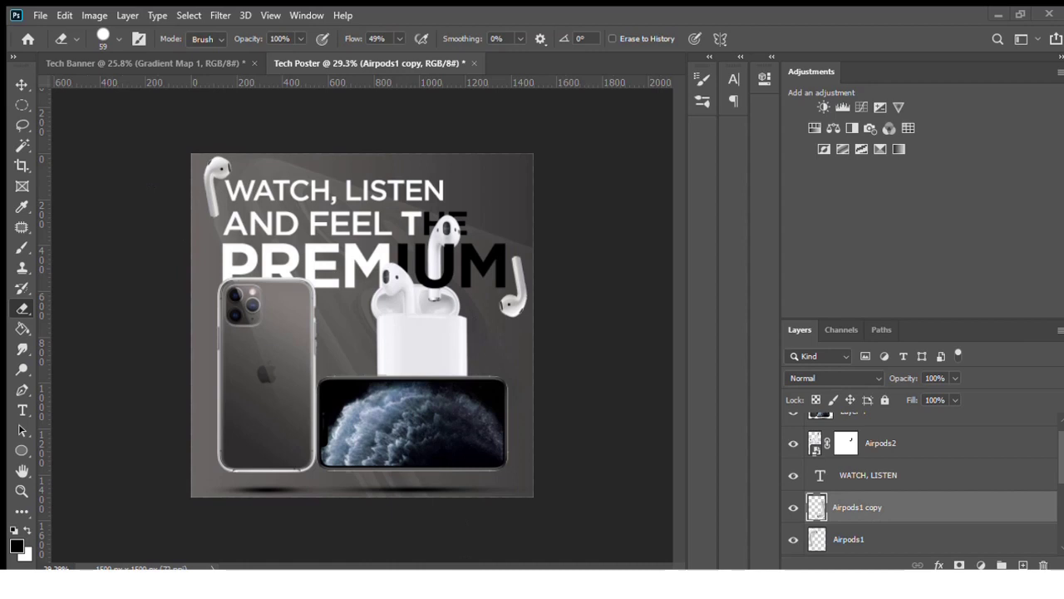
Step: Drop the Logo White file onto the poster, scale it down, and move it top-right
mouse_move(480, 267)
mouse_down()
mouse_move(487, 179)
mouse_move(317, 419)
mouse_move(257, 430)
mouse_up()
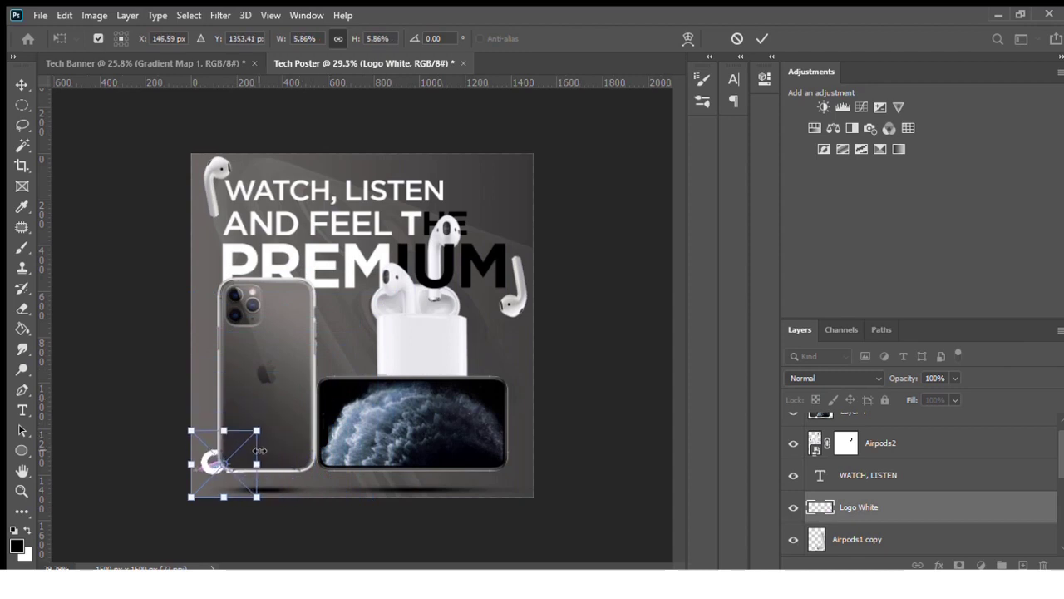
drag(235, 464, 274, 419)
drag(523, 166, 519, 175)
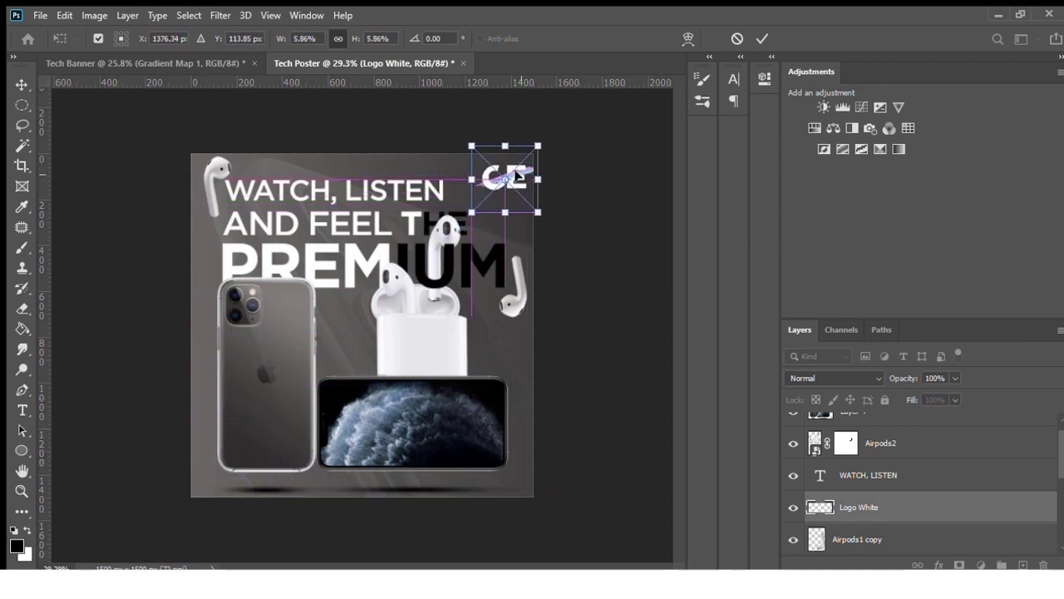
mouse_move(539, 212)
mouse_down()
mouse_move(521, 201)
mouse_move(521, 179)
mouse_up()
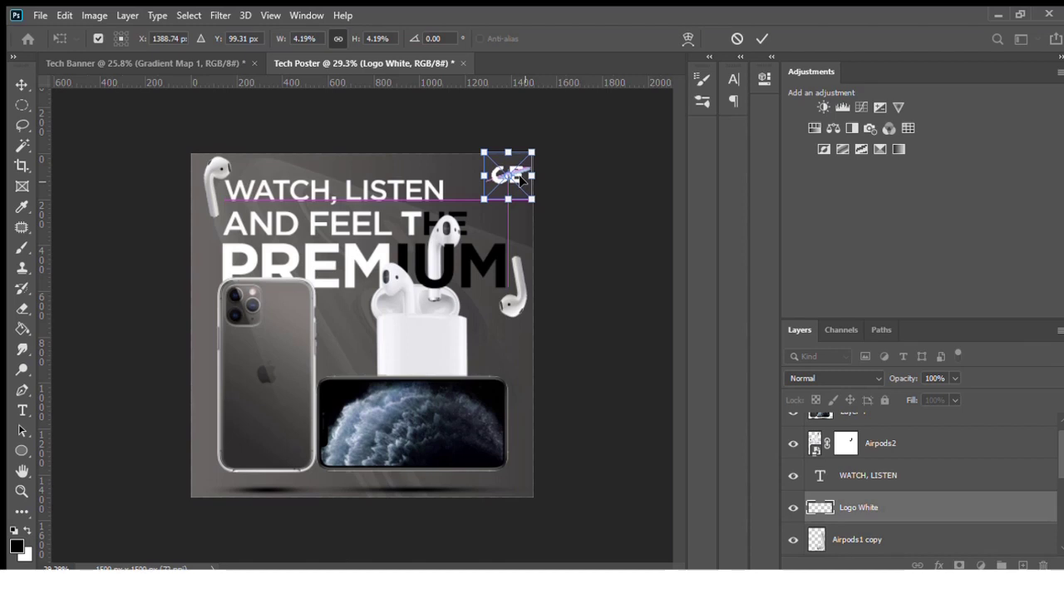
key(e)
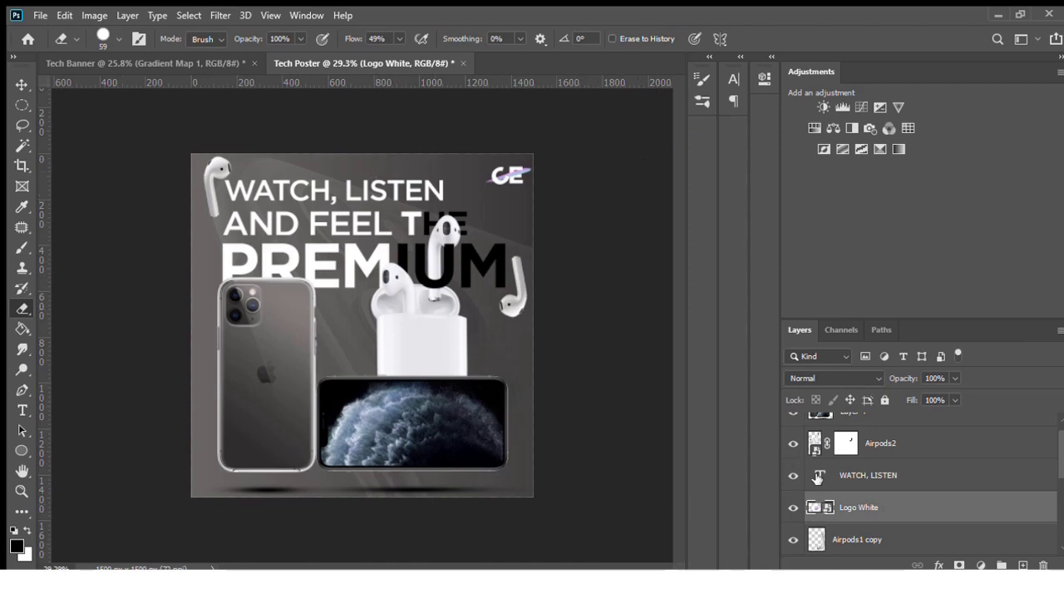
Step: Reselect the Logo White layer and nudge the logo slightly left and down into the corner
click(858, 478)
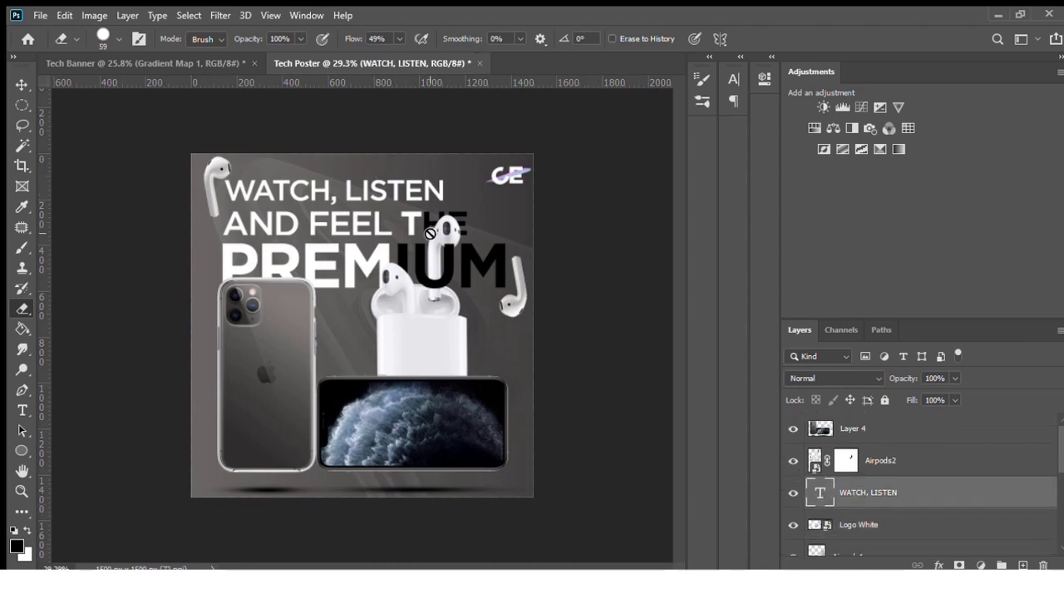
click(859, 519)
key(ctrl+t)
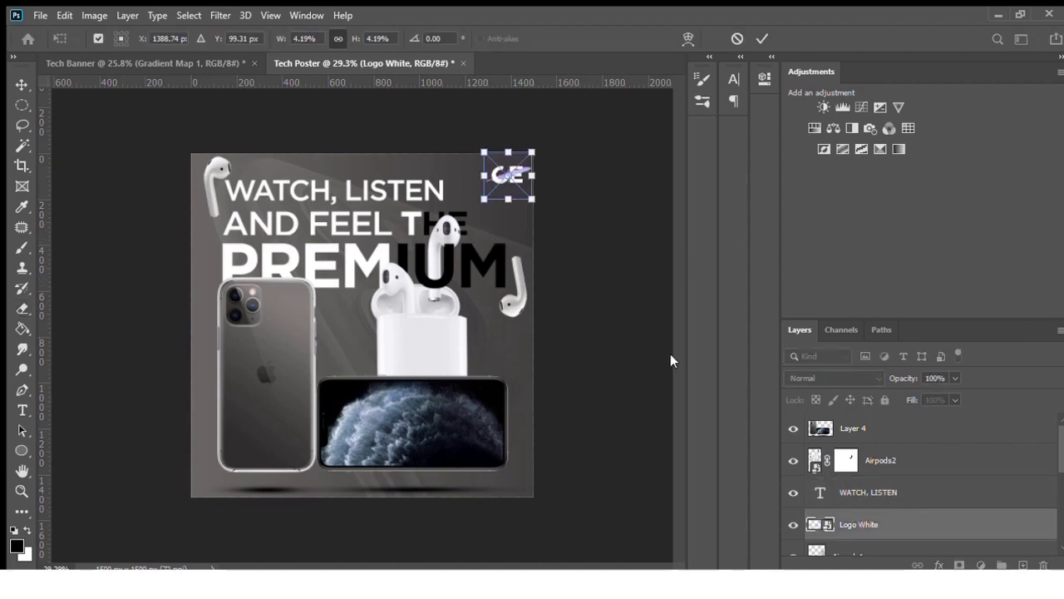
key(Left)
key(Left)
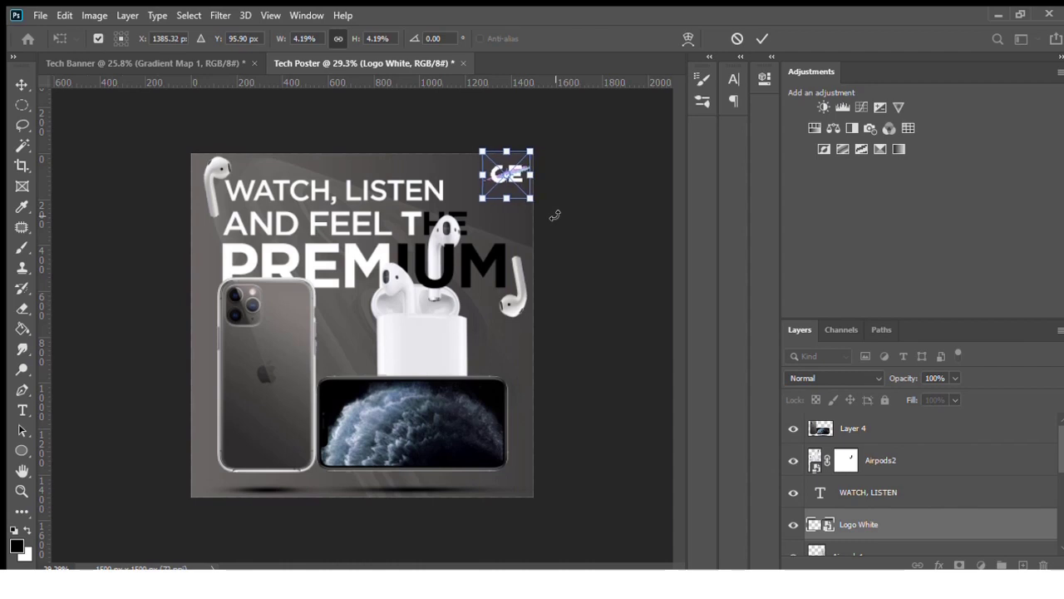
key(Down)
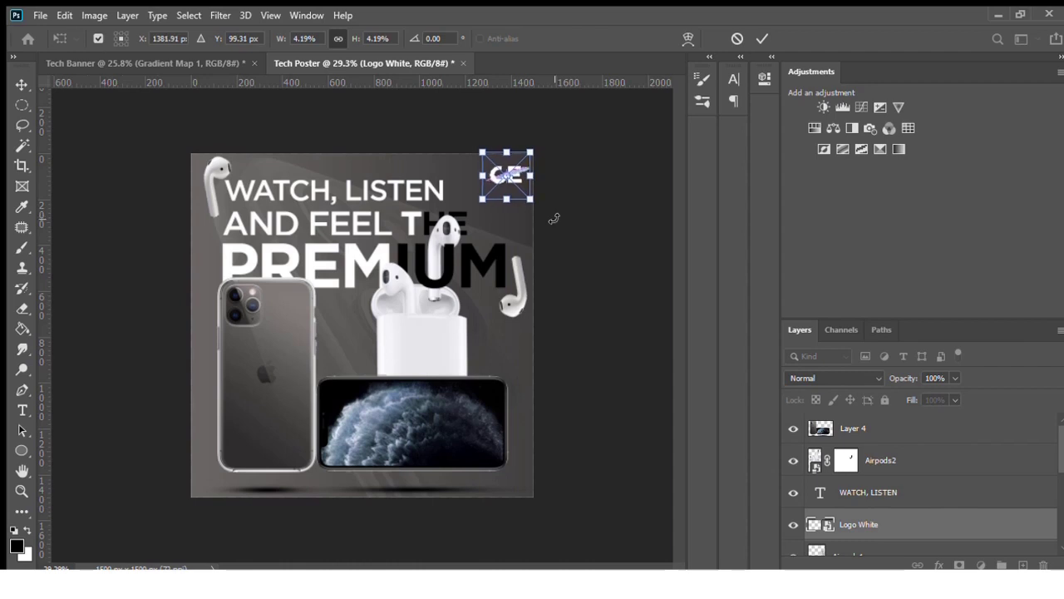
key(Return)
key(e)
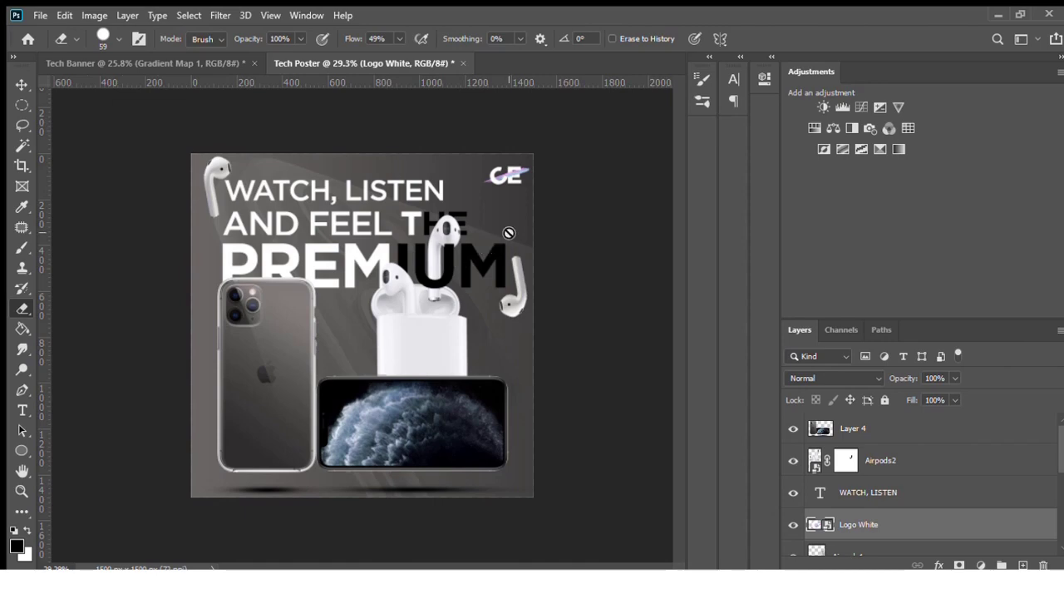
click(22, 105)
click(22, 85)
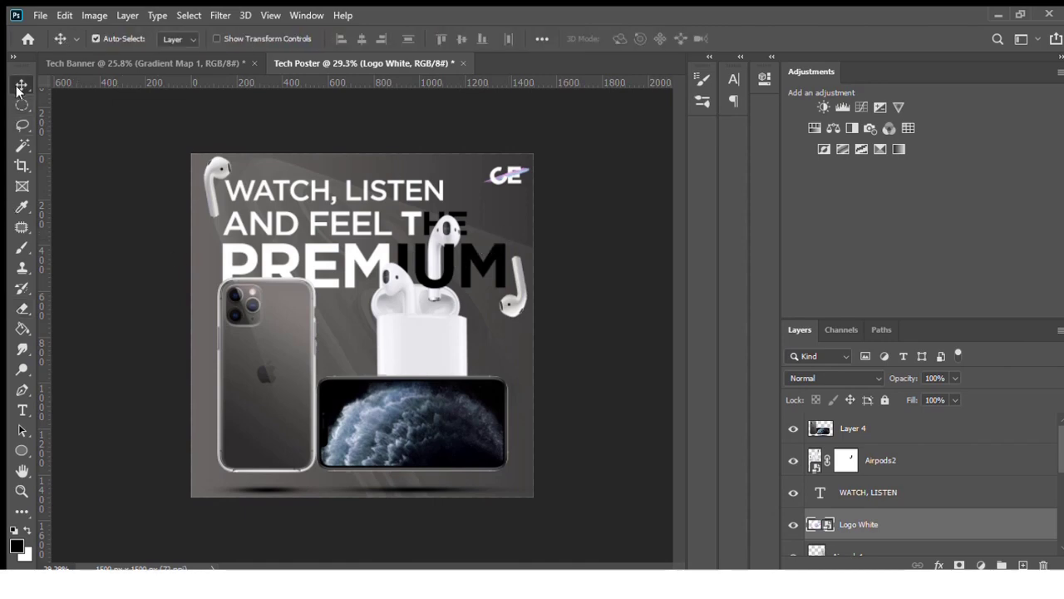
scroll(358, 276, down, 2)
scroll(356, 262, up, 2)
scroll(353, 250, down, 2)
scroll(356, 244, up, 1)
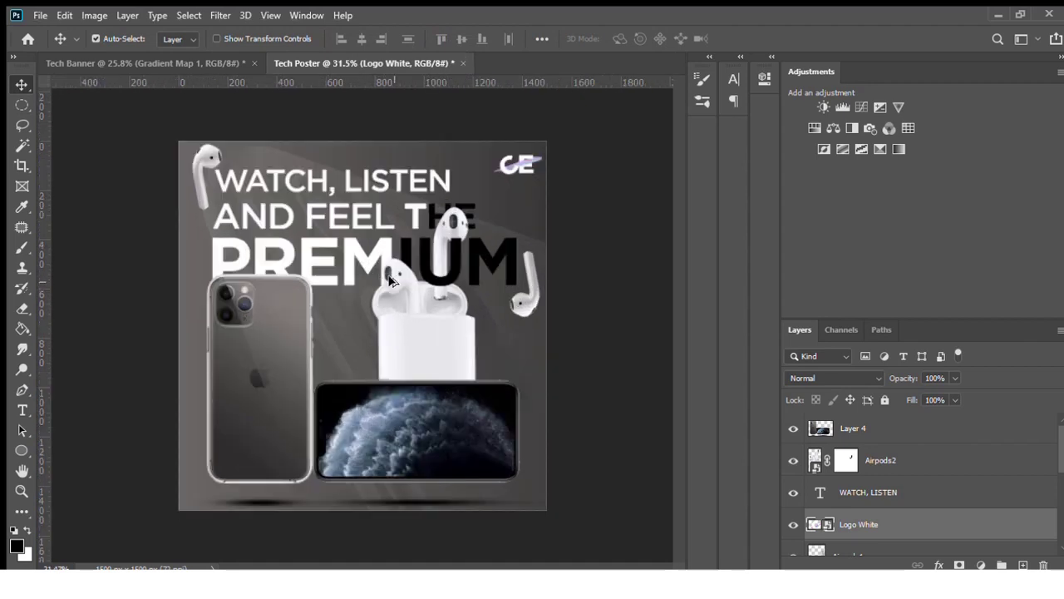
scroll(384, 249, up, 1)
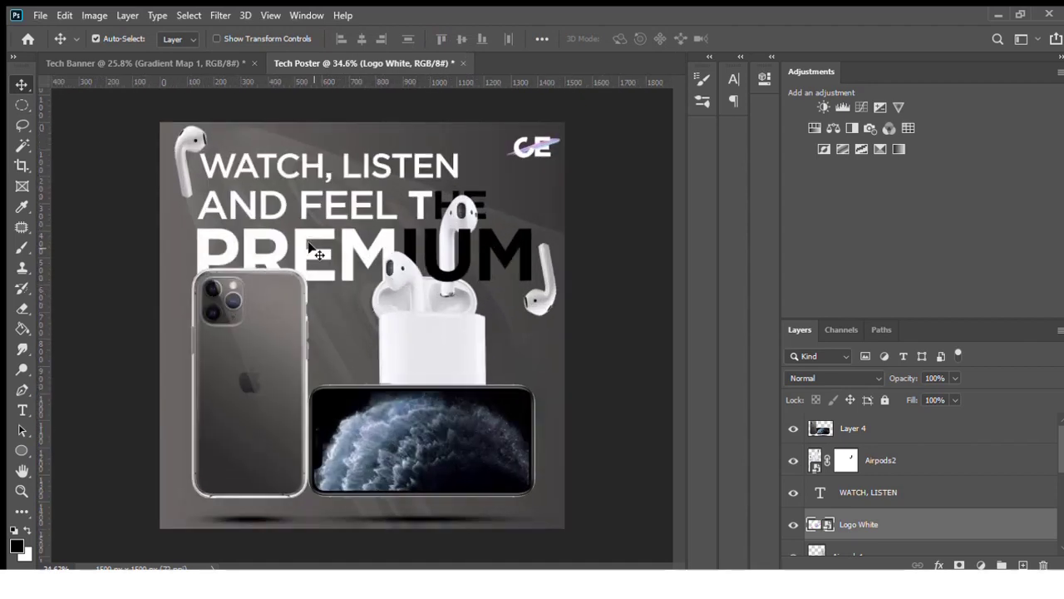
Step: Draw a red radial-gradient rectangle with the Rectangle Tool covering the entire poster
click(22, 450)
click(22, 450)
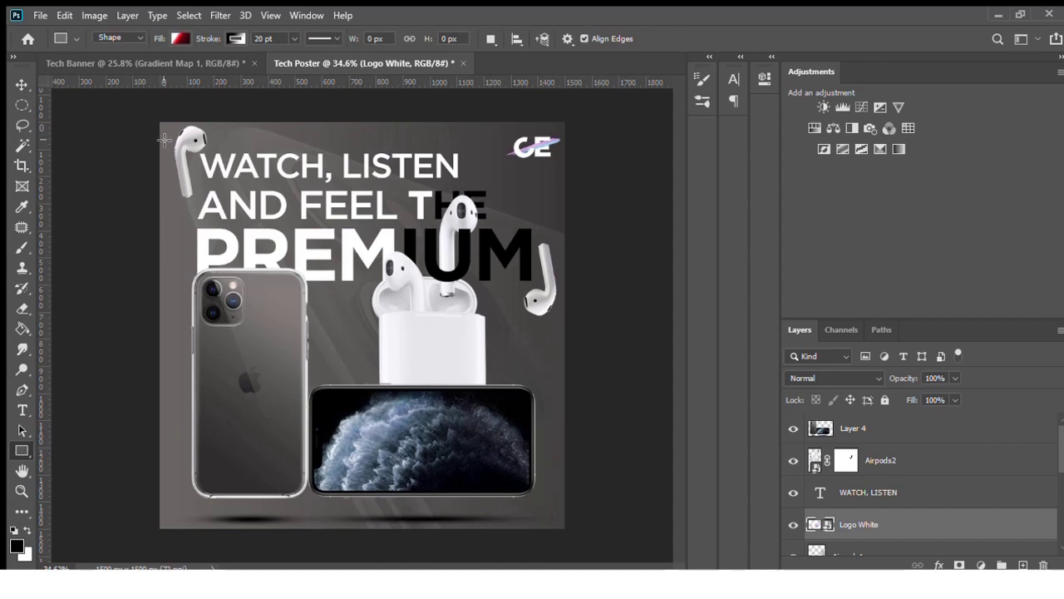
drag(157, 120, 570, 538)
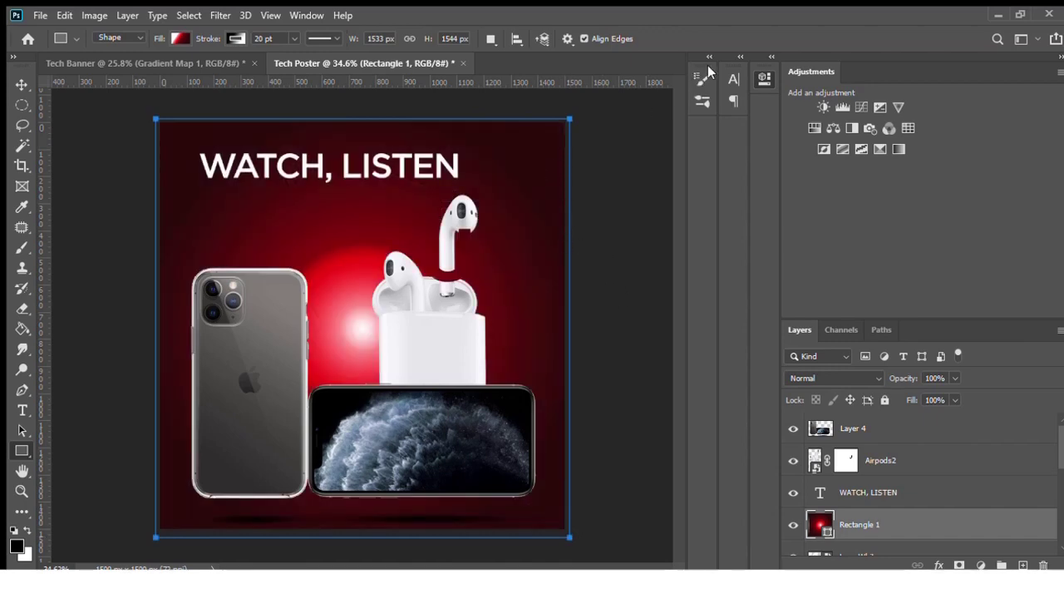
Step: Move the Rectangle 1 layer to the top of the layer stack
scroll(881, 449, down, 3)
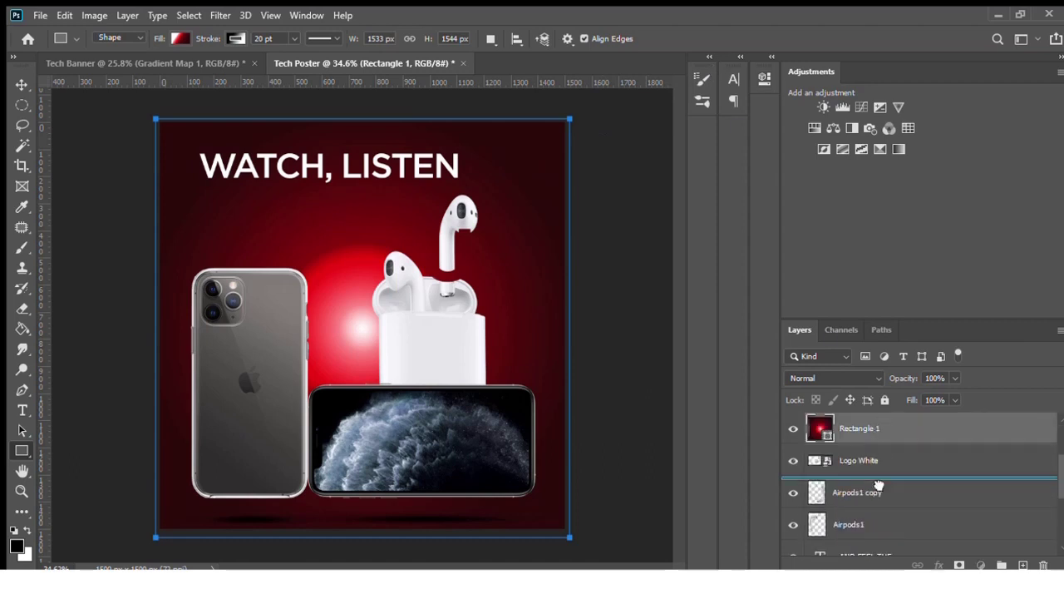
scroll(879, 482, down, 2)
scroll(879, 482, down, 2)
scroll(879, 482, down, 1)
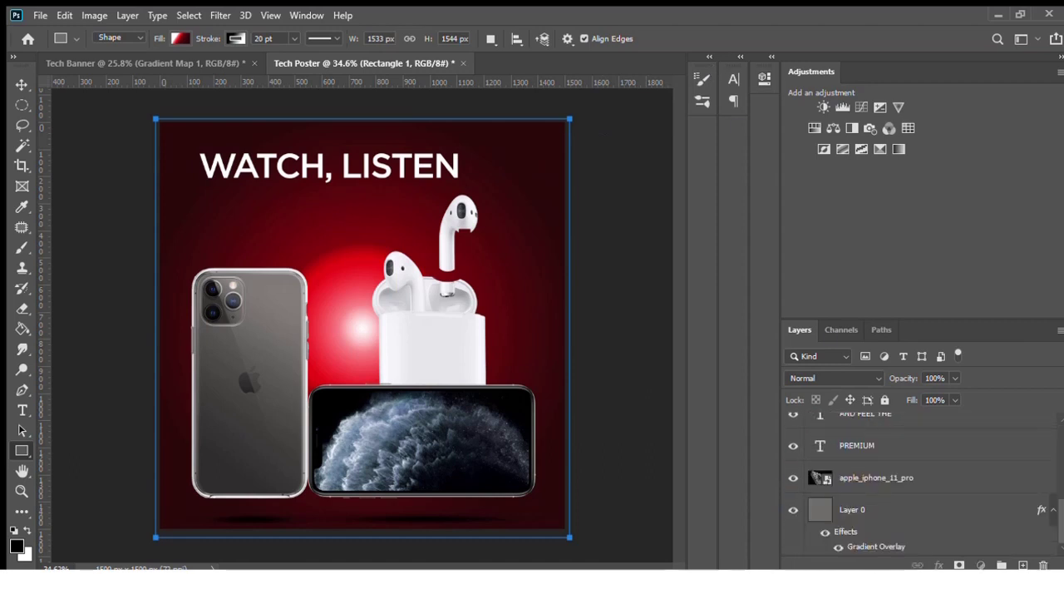
scroll(879, 359, up, 1)
scroll(879, 360, up, 2)
scroll(879, 360, up, 2)
scroll(879, 359, up, 1)
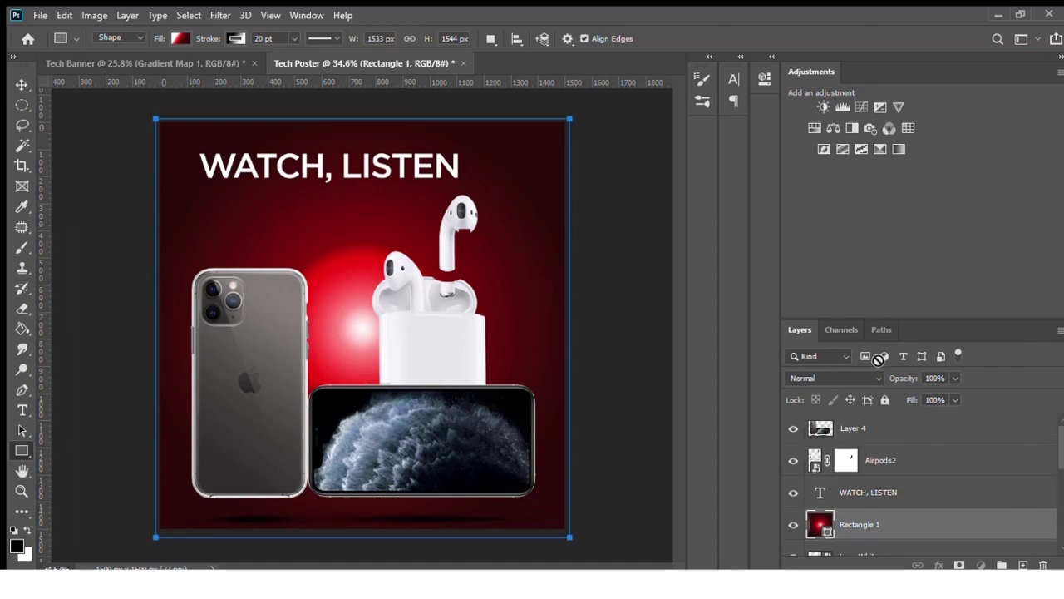
drag(878, 359, 902, 426)
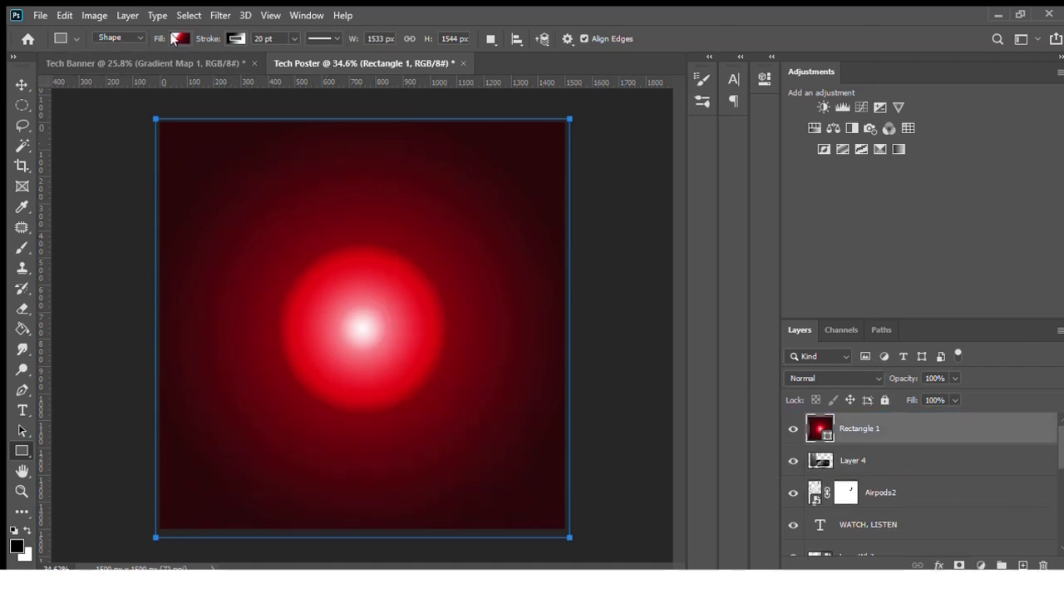
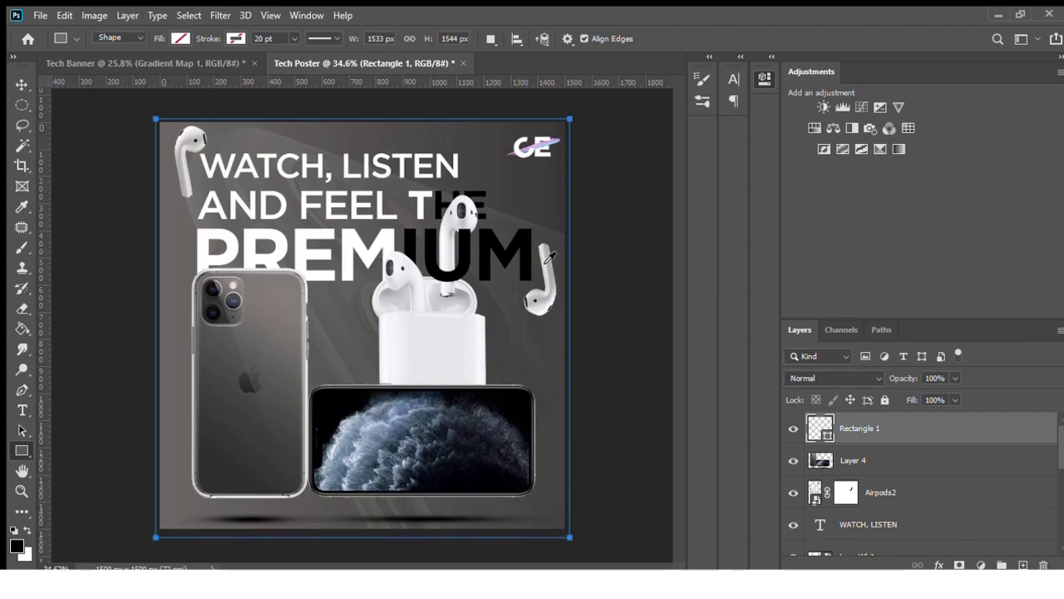
Step: Fill Rectangle 1 black, recolour it dark grey, and lower its opacity to 13%
key(alt+BackSpace)
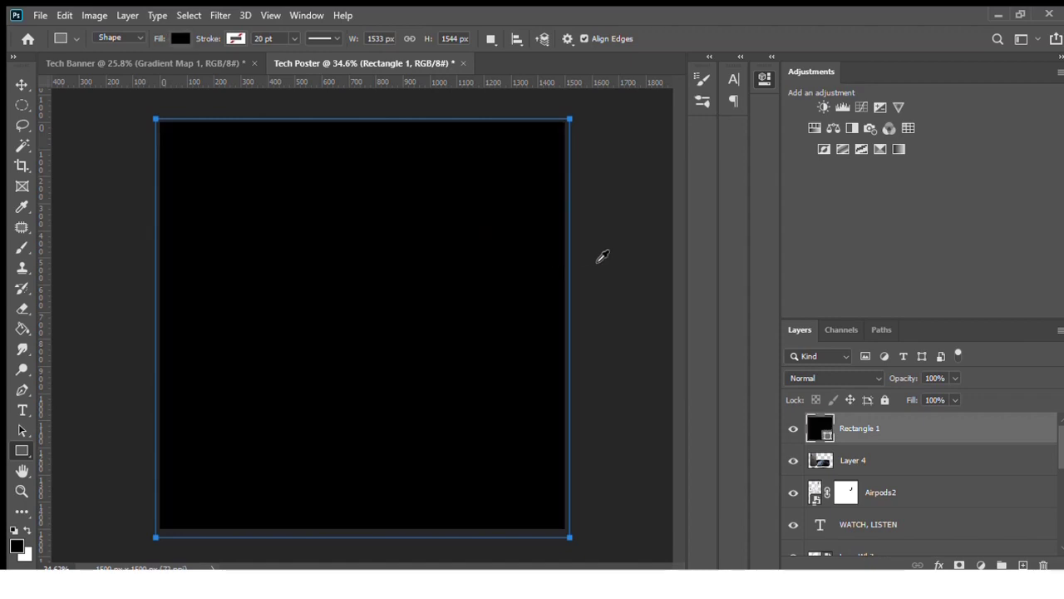
click(597, 251)
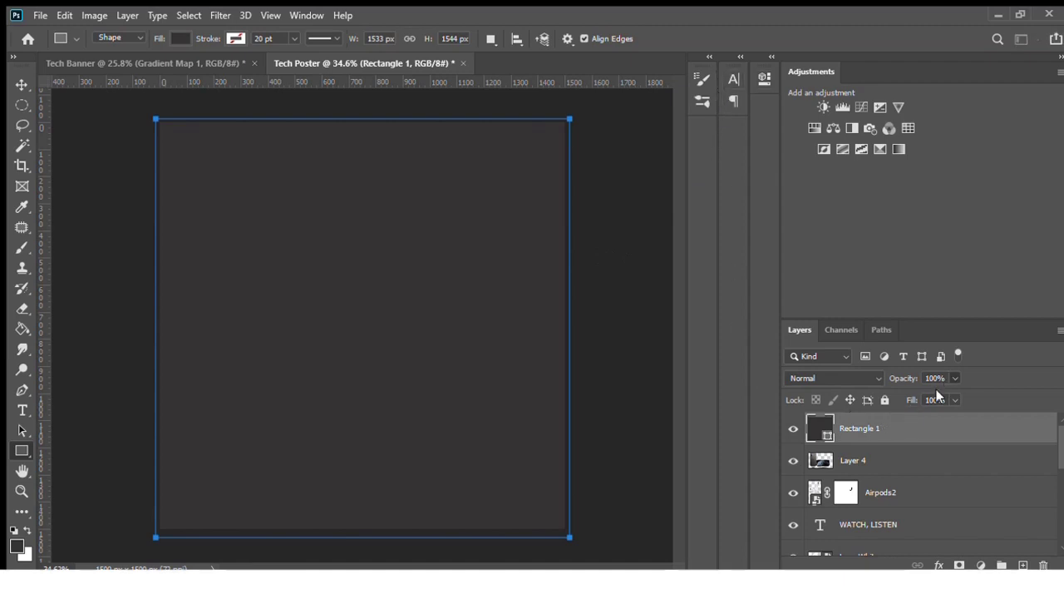
mouse_move(892, 391)
mouse_down()
mouse_move(906, 388)
mouse_move(886, 393)
mouse_up()
text(13)
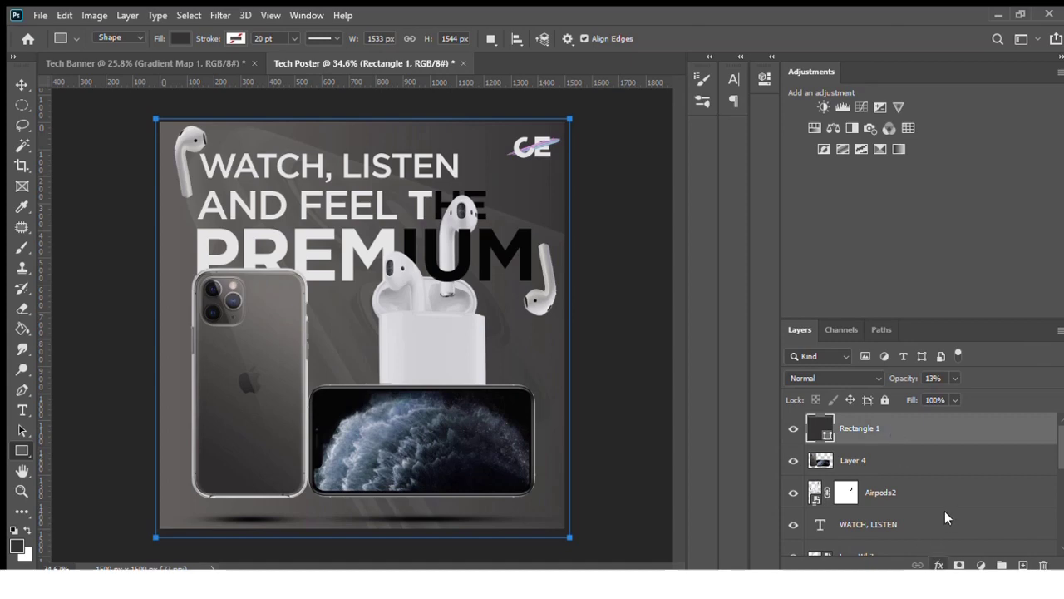
Step: After cycling Hand, Eyedropper and Rectangle tools, add a Color Lookup adjustment layer above Rectangle 1
key(space)
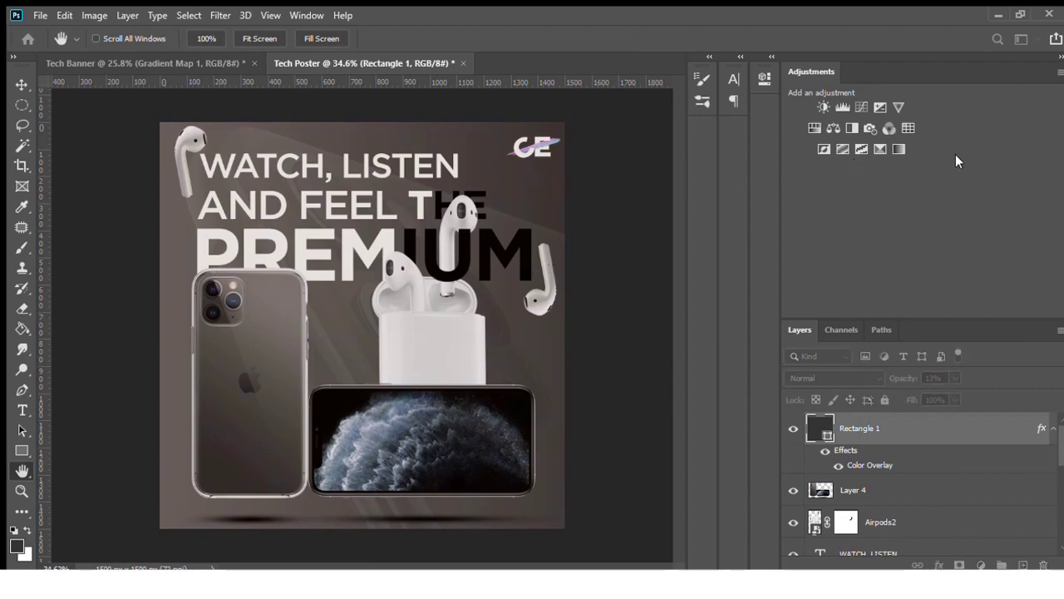
key(i)
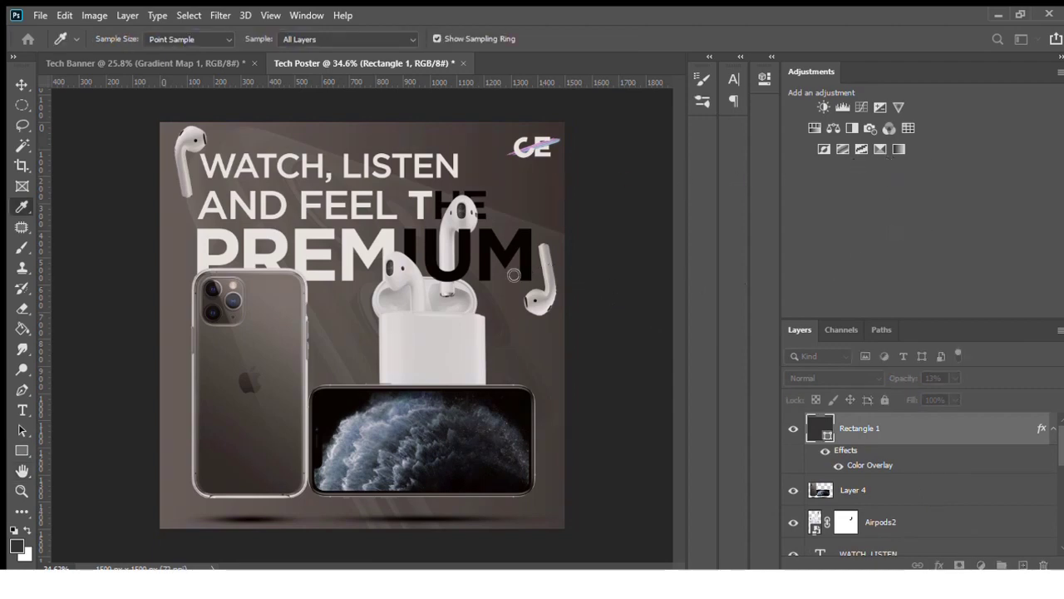
key(h)
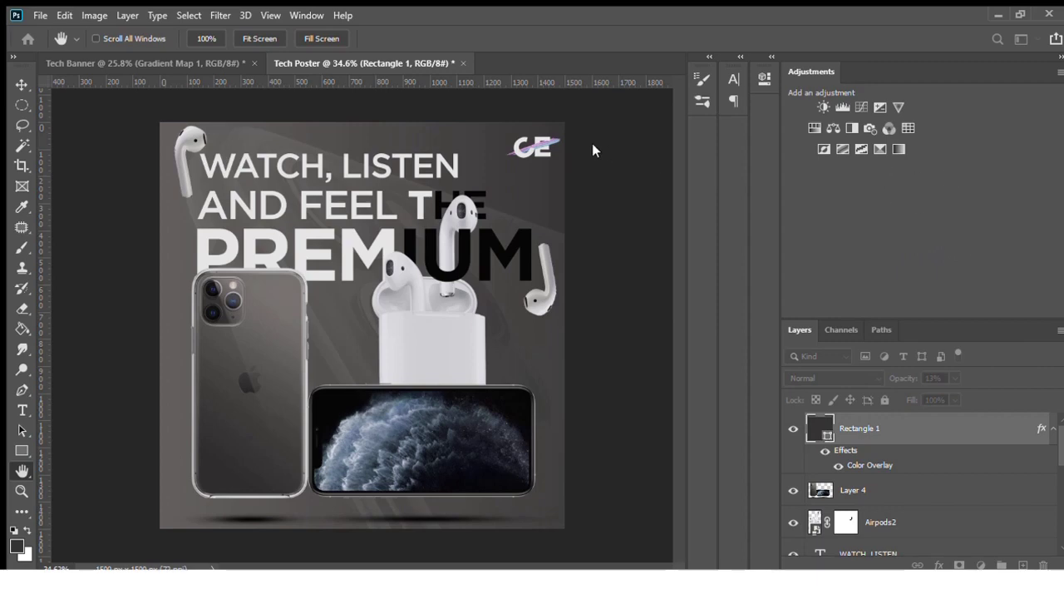
key(u)
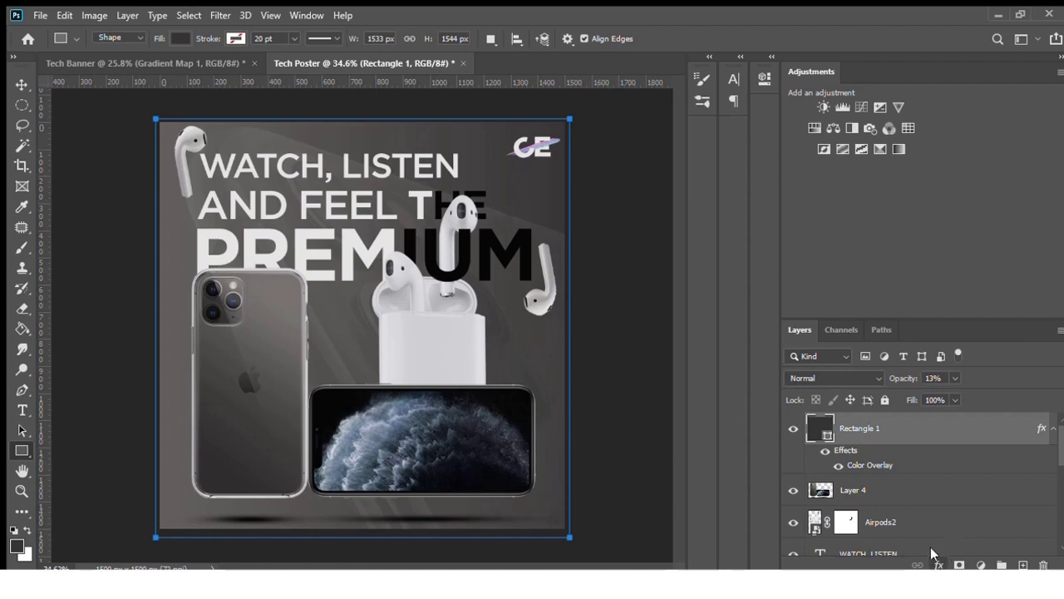
click(978, 566)
click(966, 478)
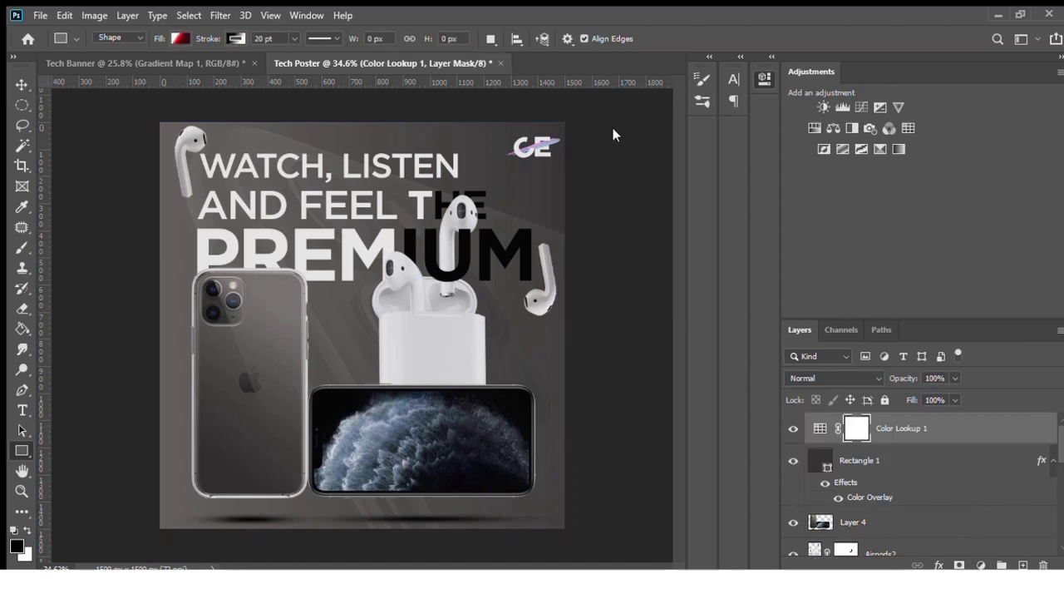